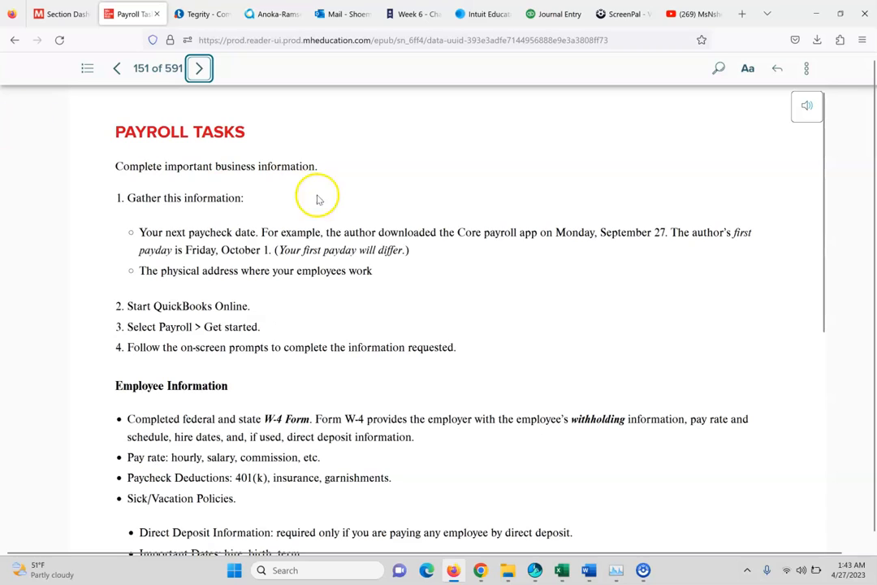
Step: Switch to QuickBooks and open Payroll, where the plan options show Premium recommended at $37.50/mo
drag(824, 151, 830, 172)
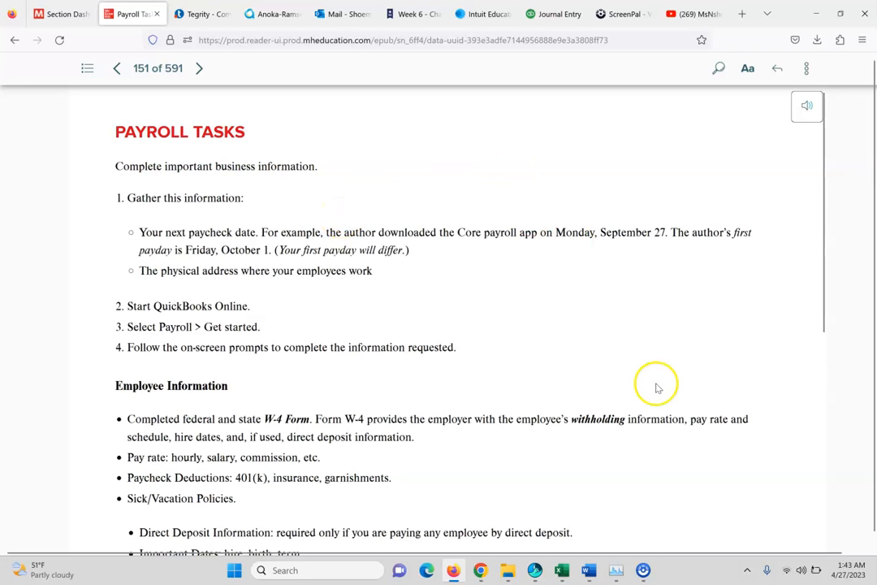
click(549, 12)
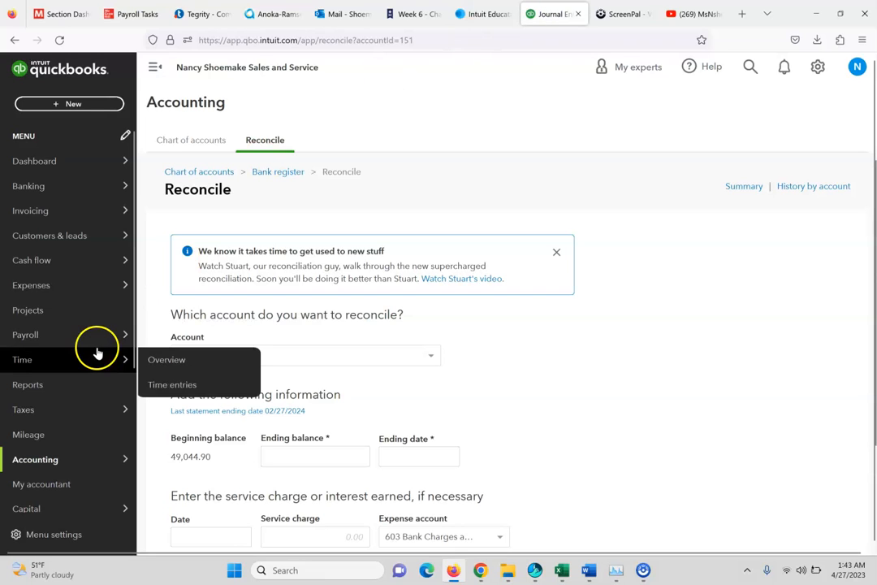
mouse_move(101, 338)
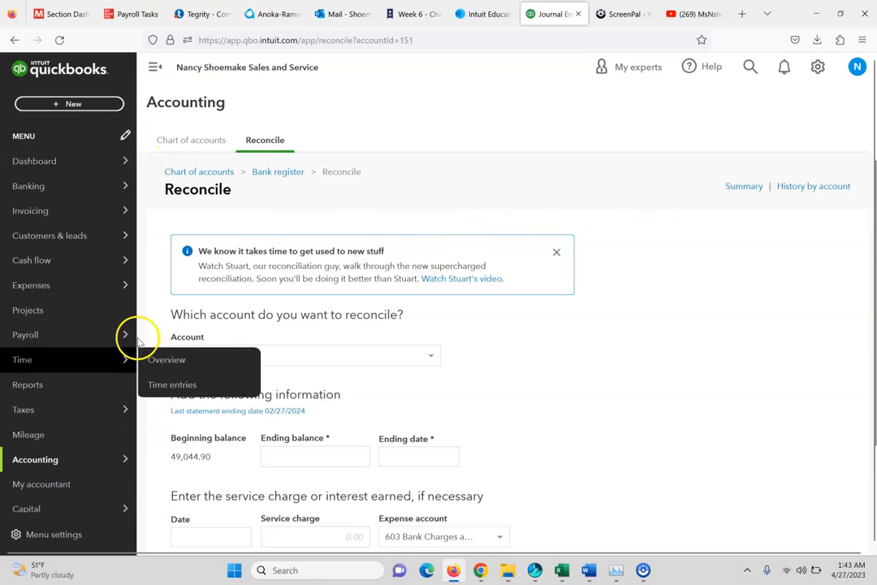
drag(130, 335, 197, 220)
mouse_move(122, 294)
click(99, 336)
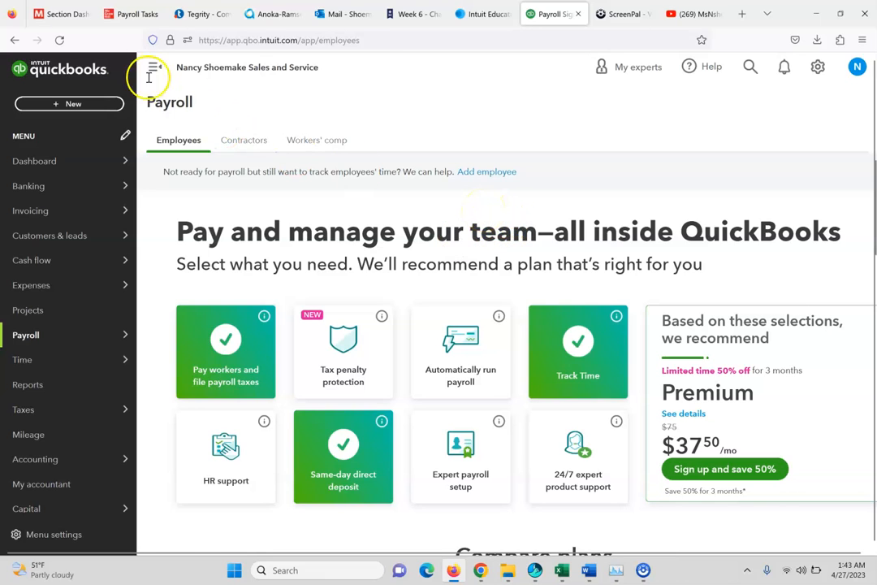
Step: Move the Payroll Tasks eBook into its own window and advance to page 152, Payroll Forms
click(137, 10)
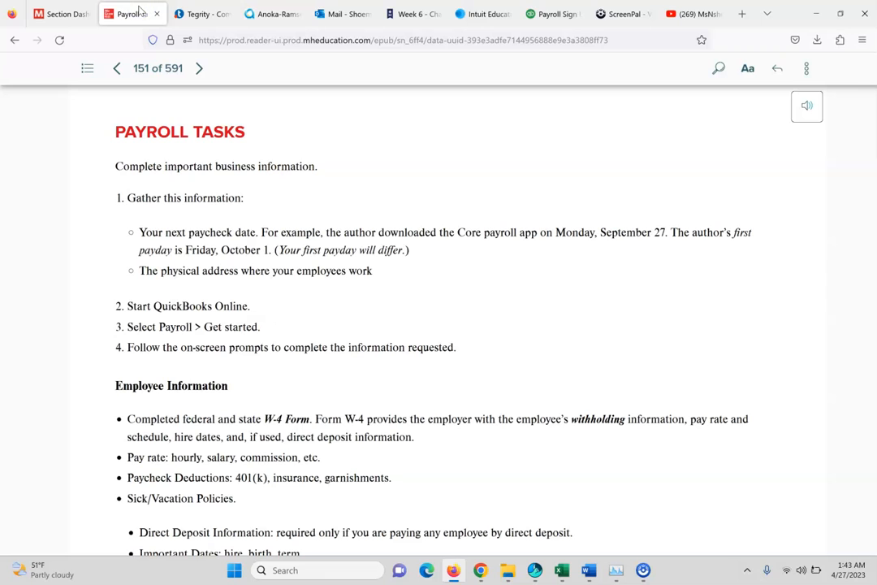
drag(139, 10, 87, 143)
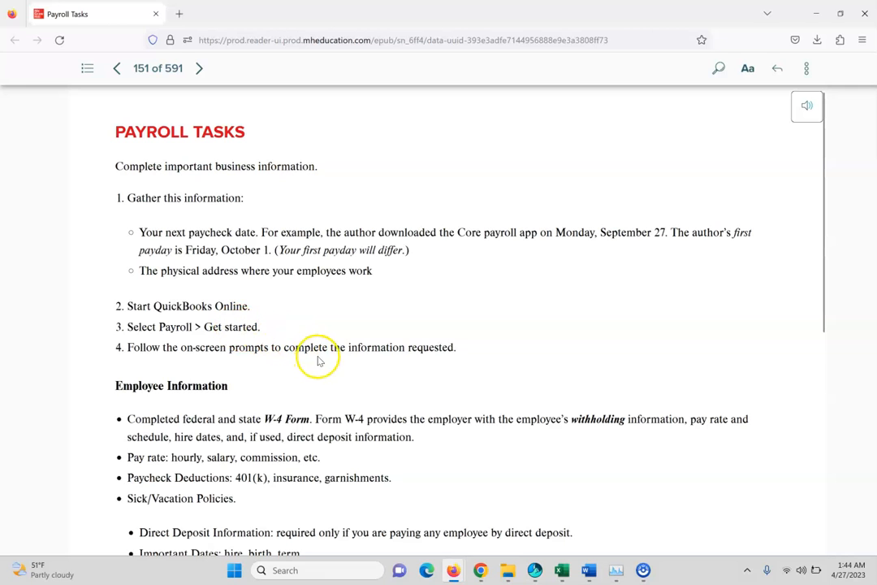
drag(828, 246, 836, 309)
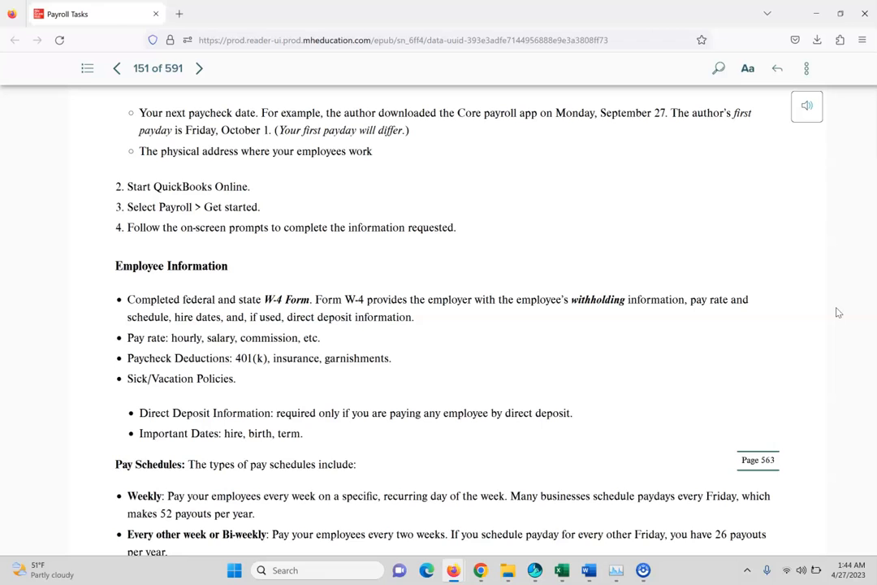
click(796, 286)
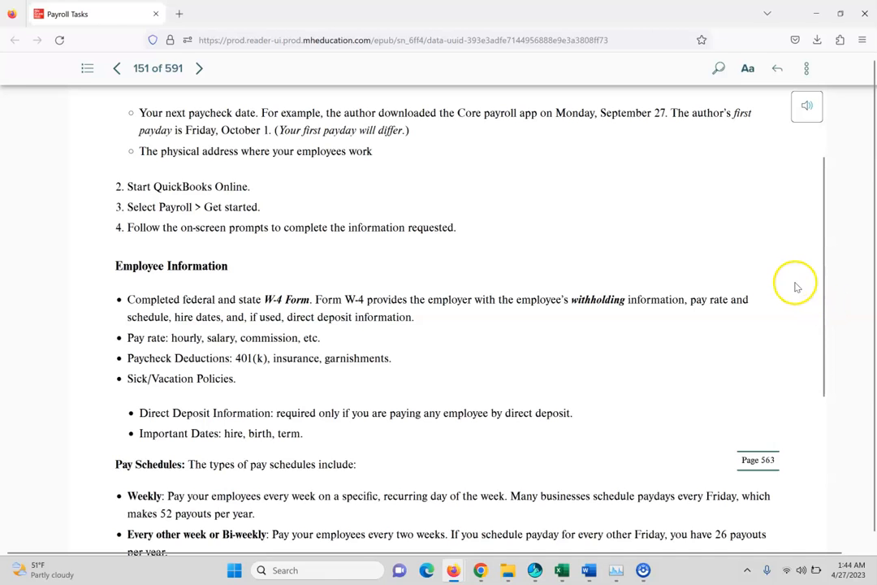
drag(826, 309, 861, 492)
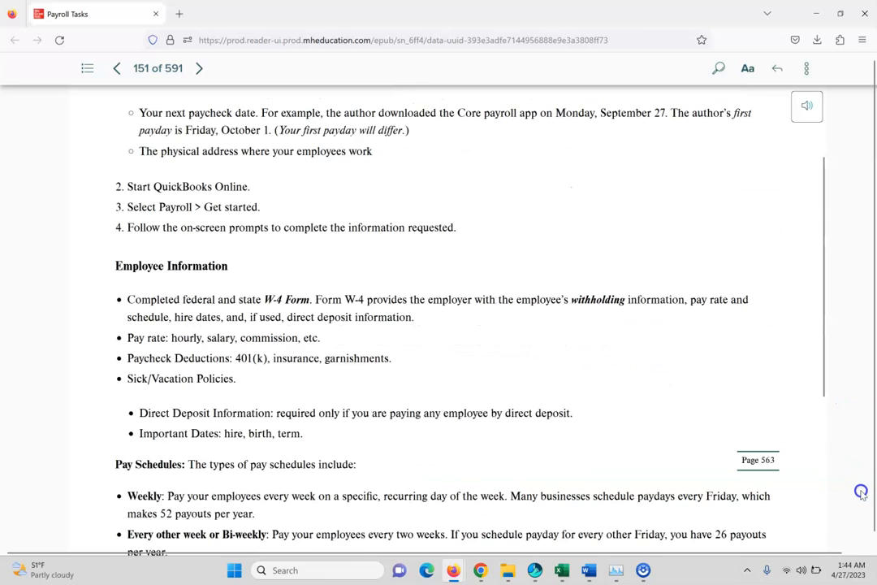
click(823, 434)
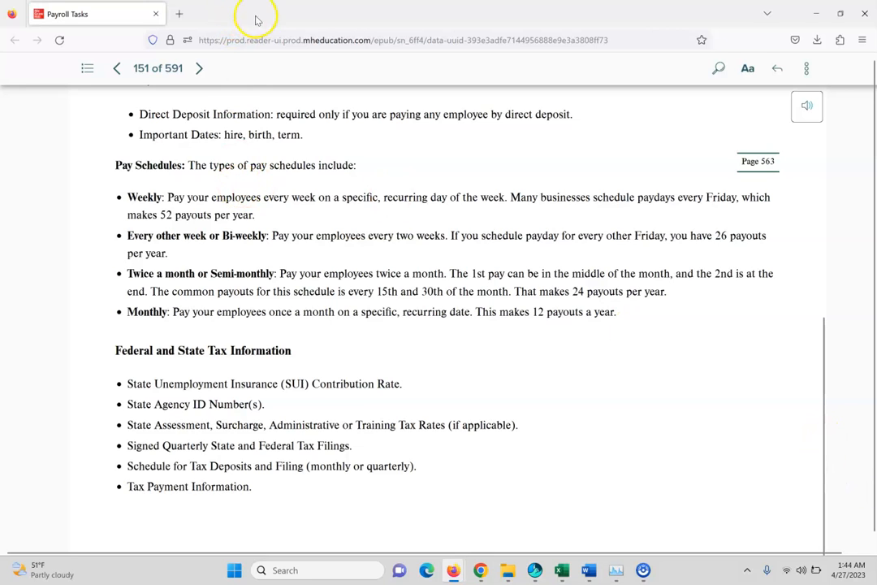
click(200, 68)
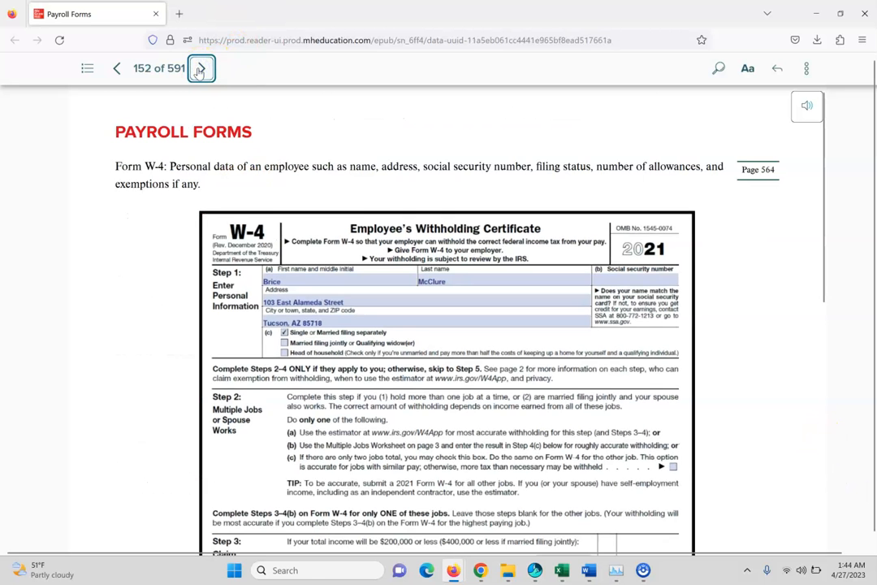
Step: Page through the W-4 and Payroll Taxes pages to page 154, Getting Started
click(822, 221)
drag(822, 221, 846, 268)
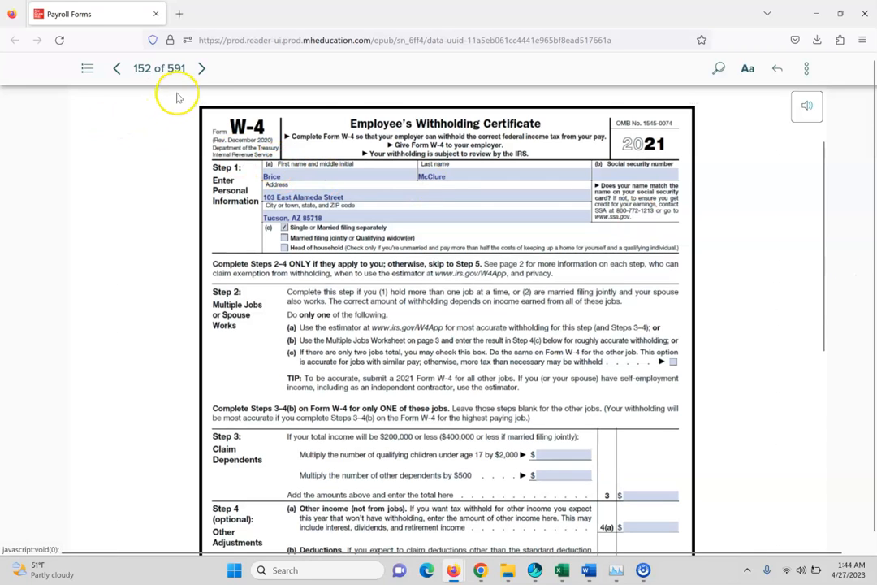
click(201, 70)
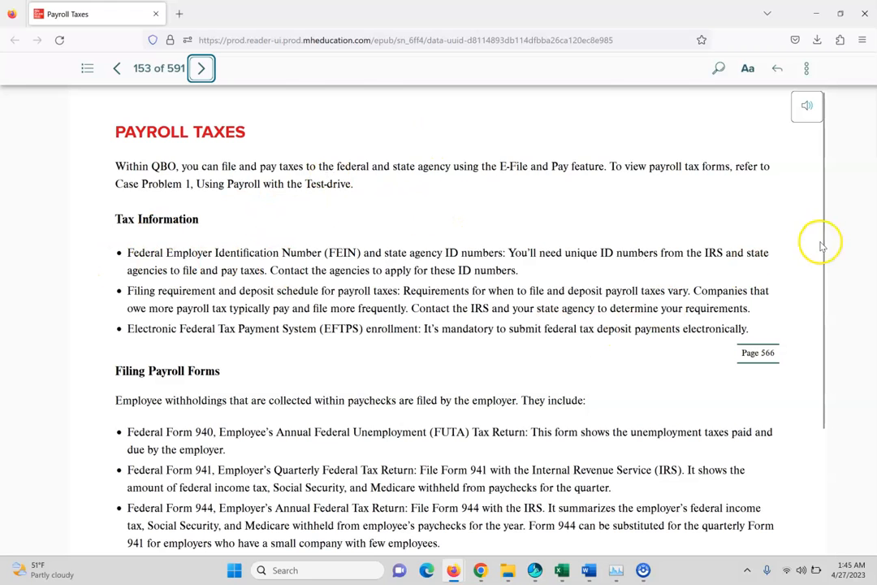
drag(823, 233, 844, 379)
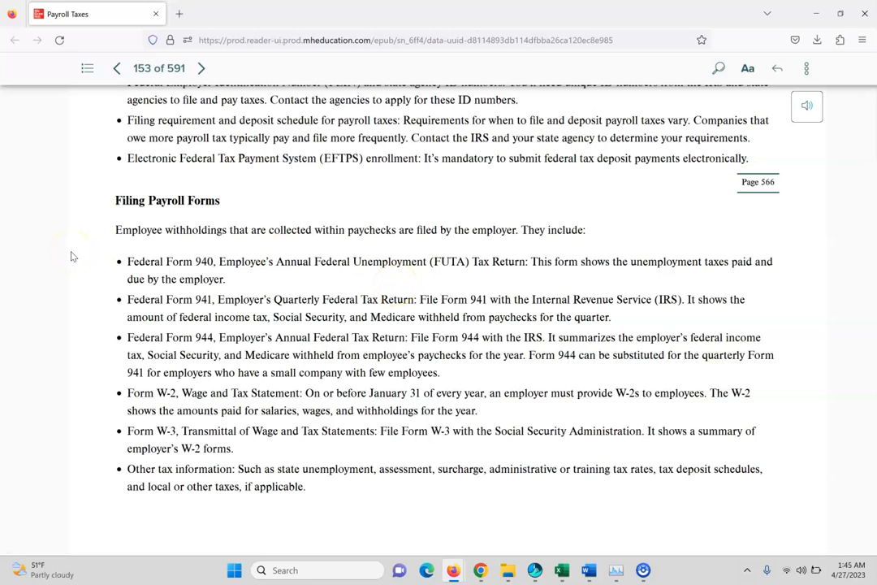
click(201, 69)
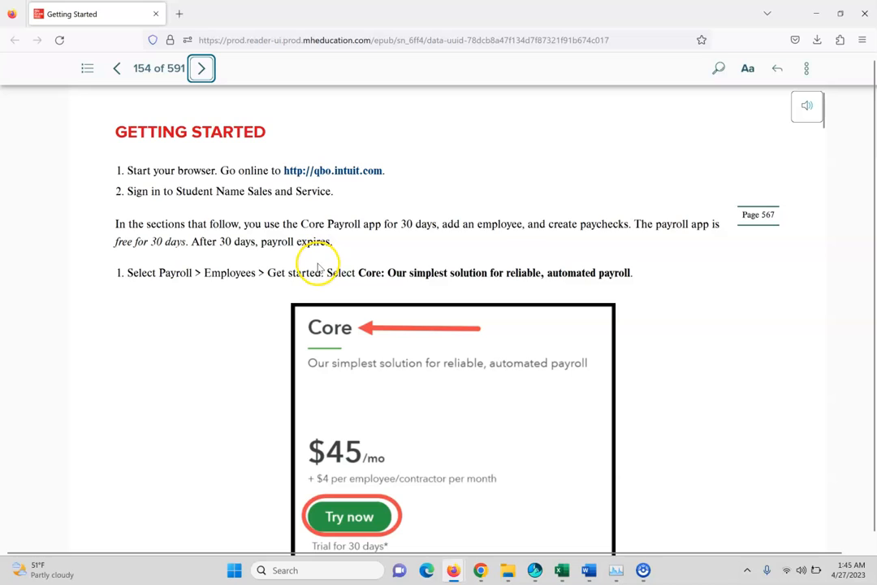
click(823, 122)
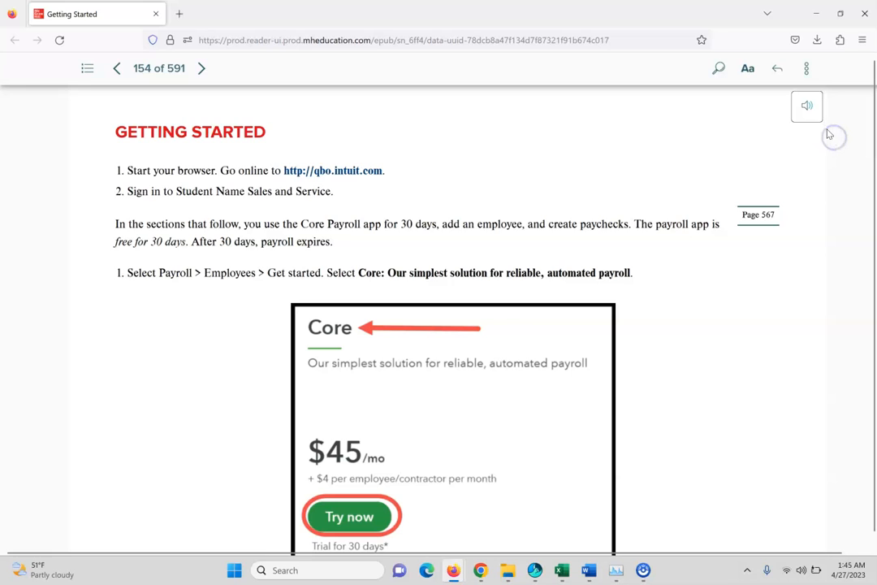
drag(823, 126, 824, 128)
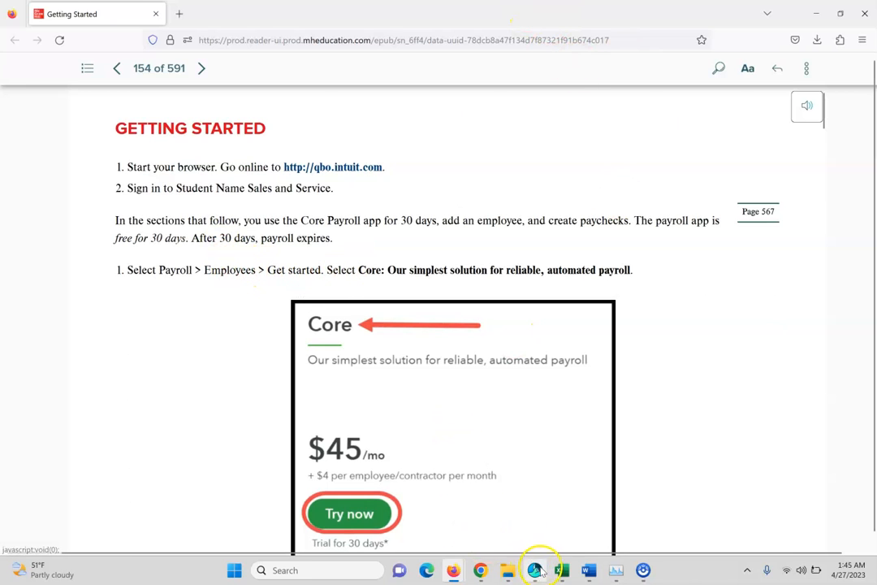
mouse_move(456, 574)
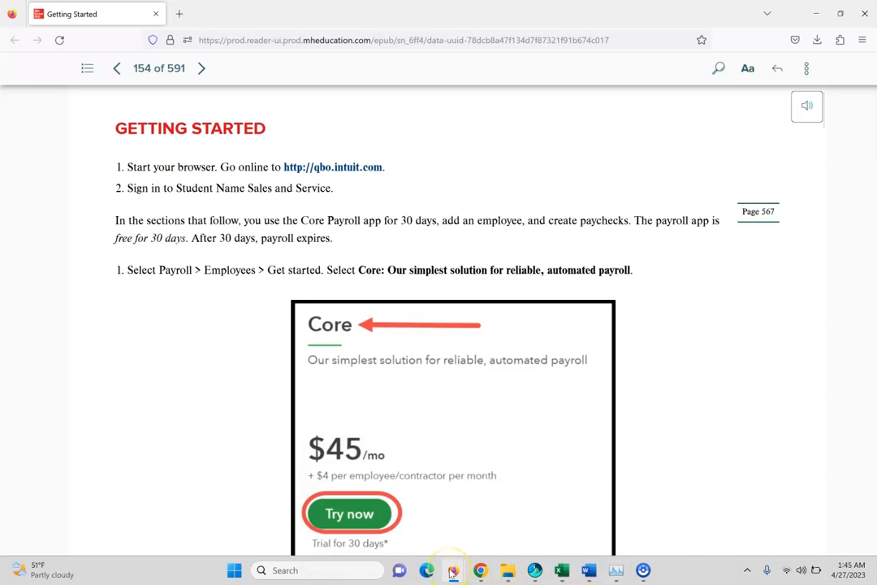
Step: Minimize and close the separate eBook window, leaving the QuickBooks payroll sign-up page
click(817, 15)
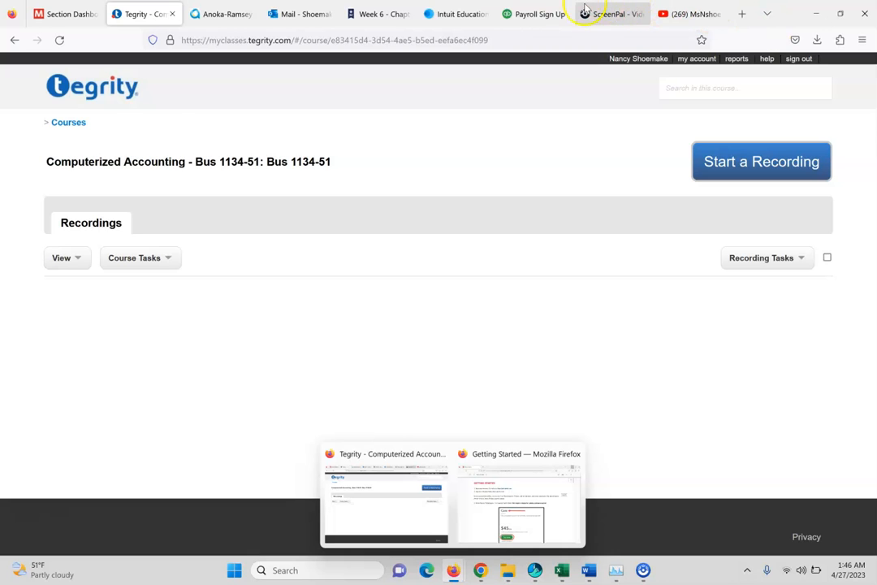
click(532, 14)
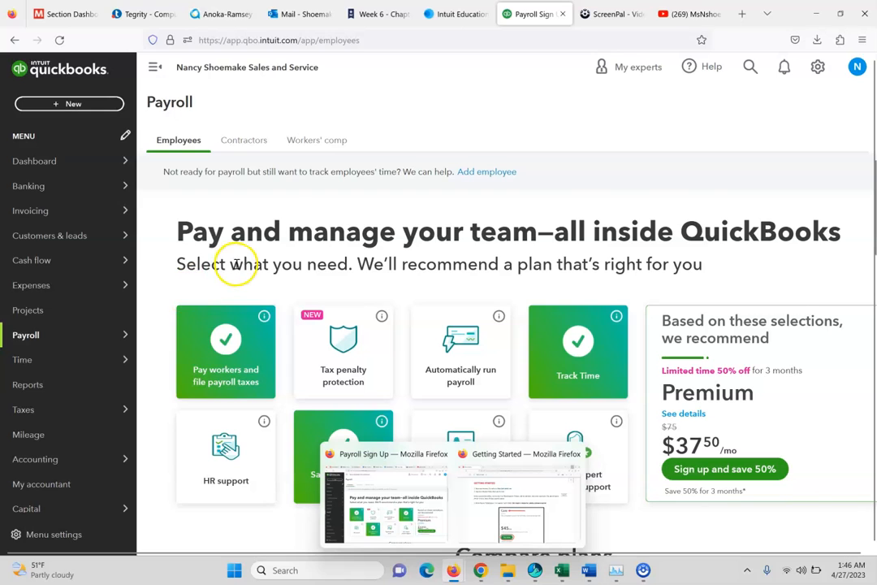
click(182, 141)
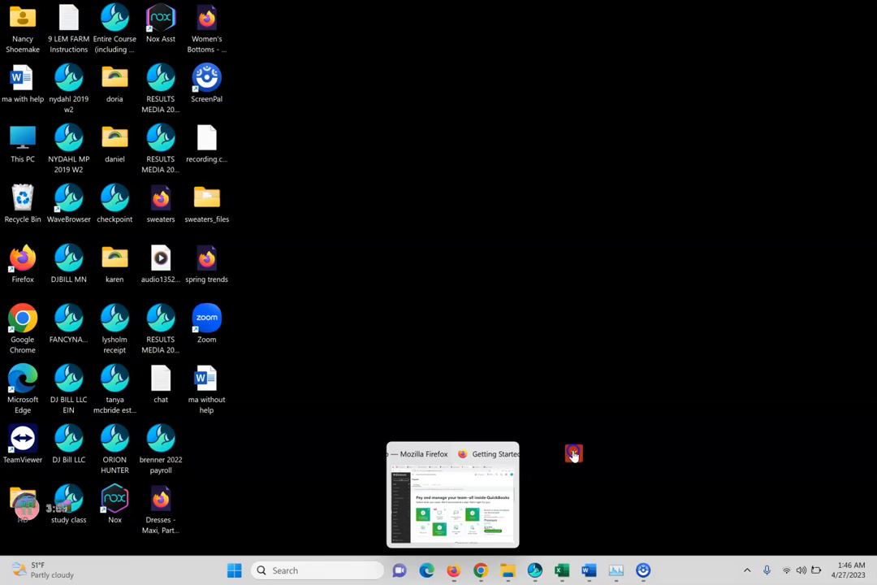
click(574, 454)
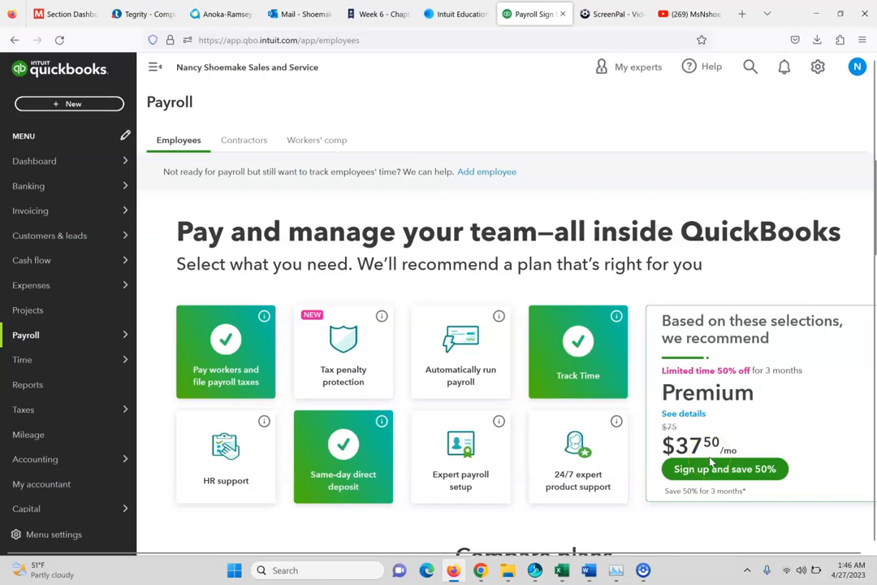
Step: Start the 30-day Core payroll trial from the plan list
drag(766, 501, 689, 452)
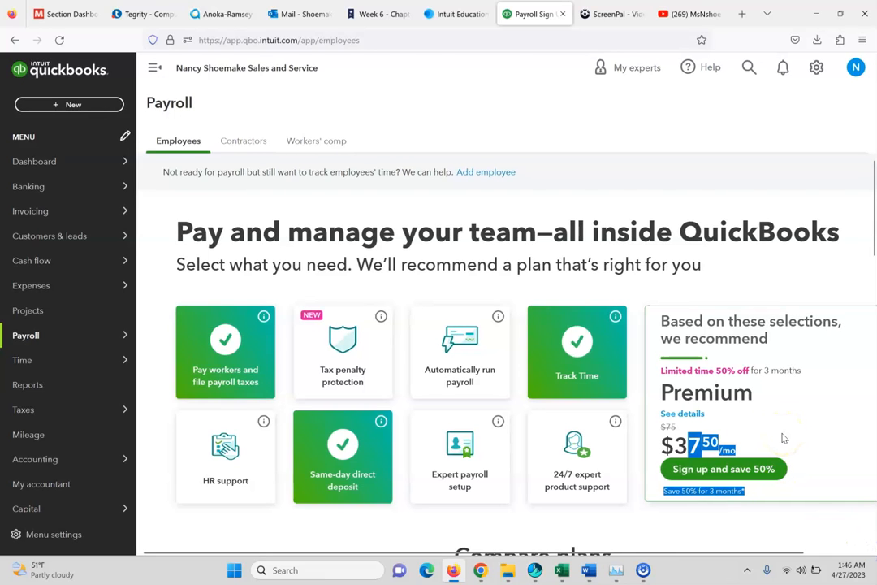
click(706, 518)
scroll(691, 401, down, 3)
scroll(691, 391, down, 5)
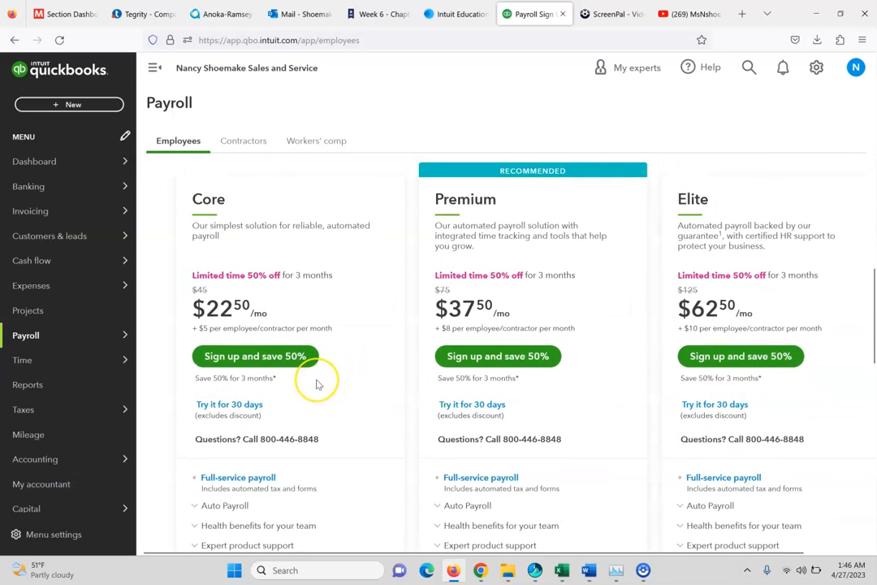
click(219, 406)
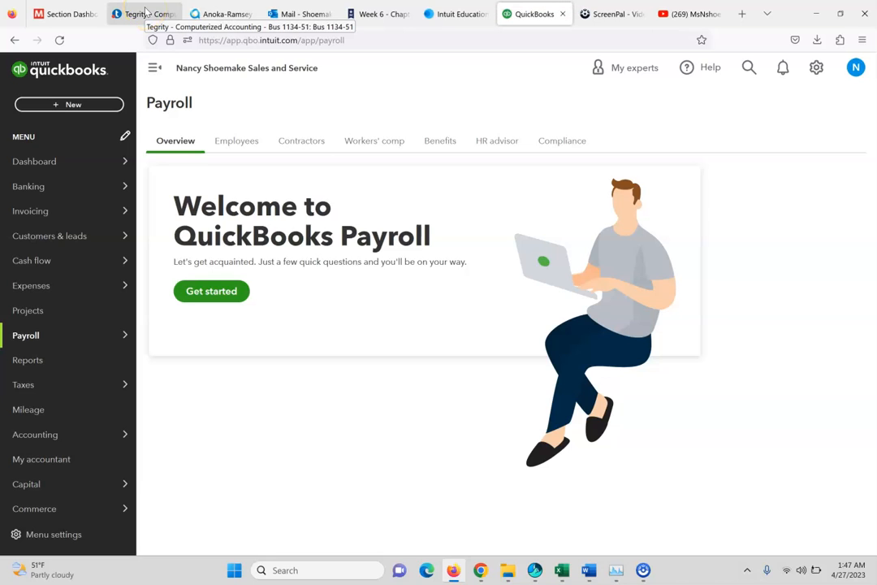
Step: Reopen the course eBook from the Connect dashboard and scroll through its Getting Started payroll steps
click(75, 10)
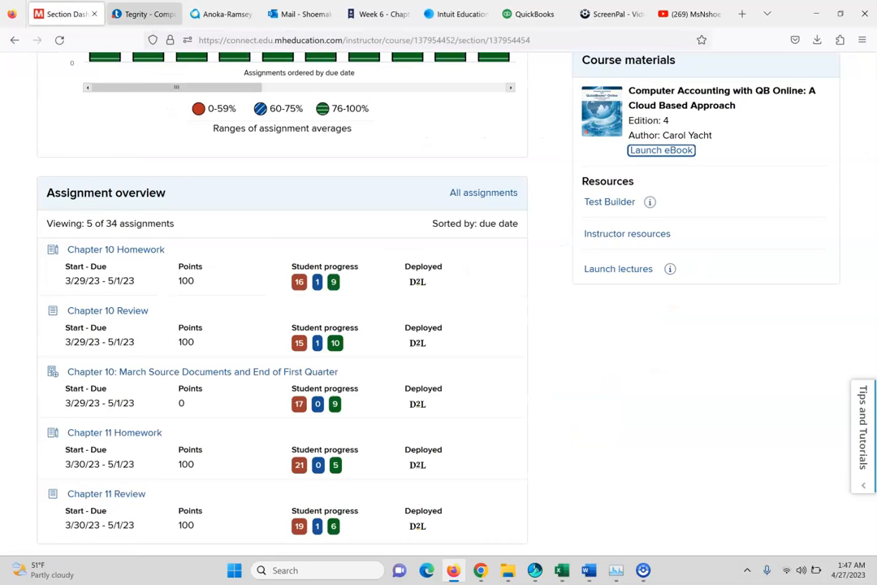
click(122, 12)
click(87, 10)
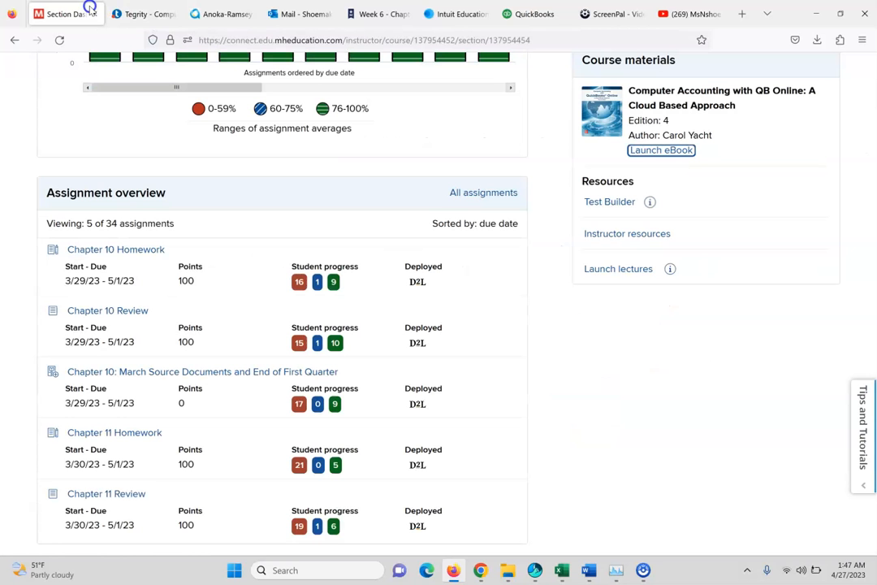
click(662, 150)
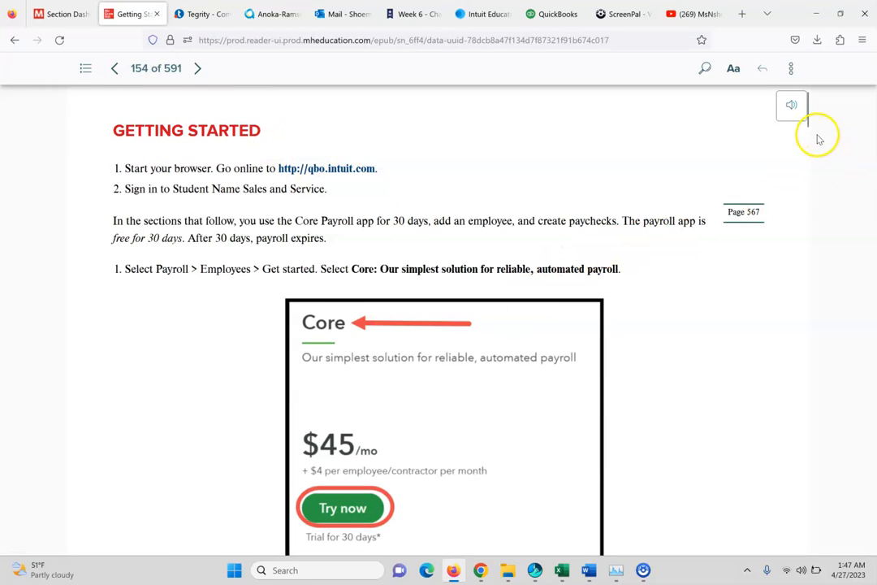
scroll(808, 127, down, 1)
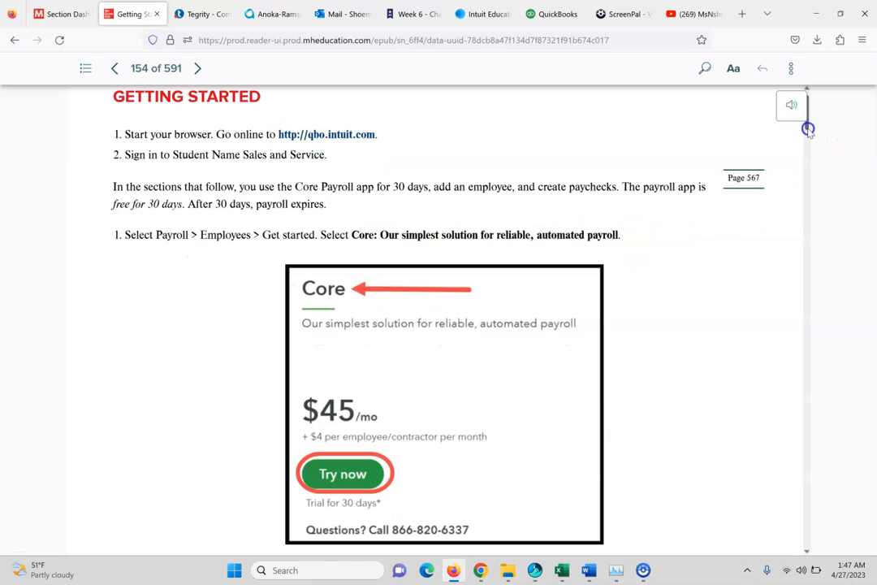
drag(808, 130, 812, 173)
Step: Begin payroll setup, answer No for paying employees in 2023, and reach the next-payday question
click(538, 8)
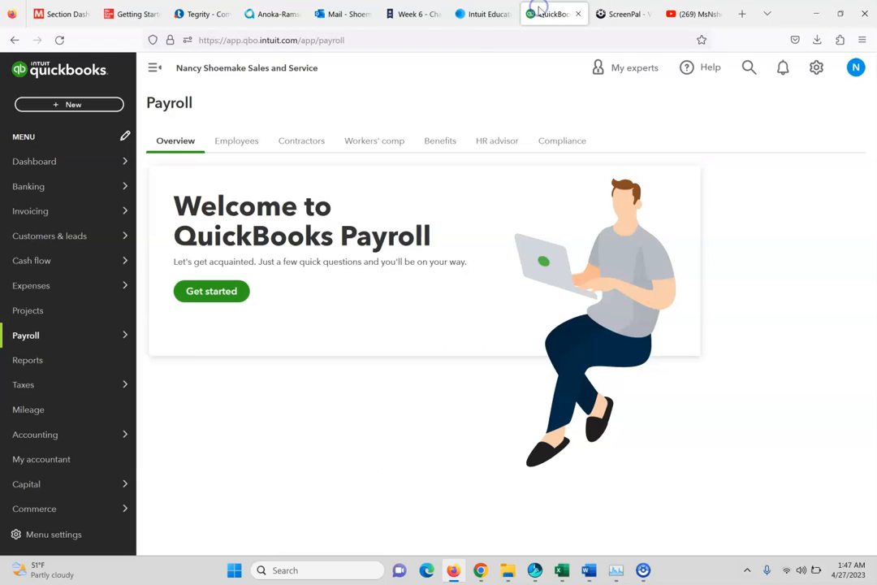
click(209, 304)
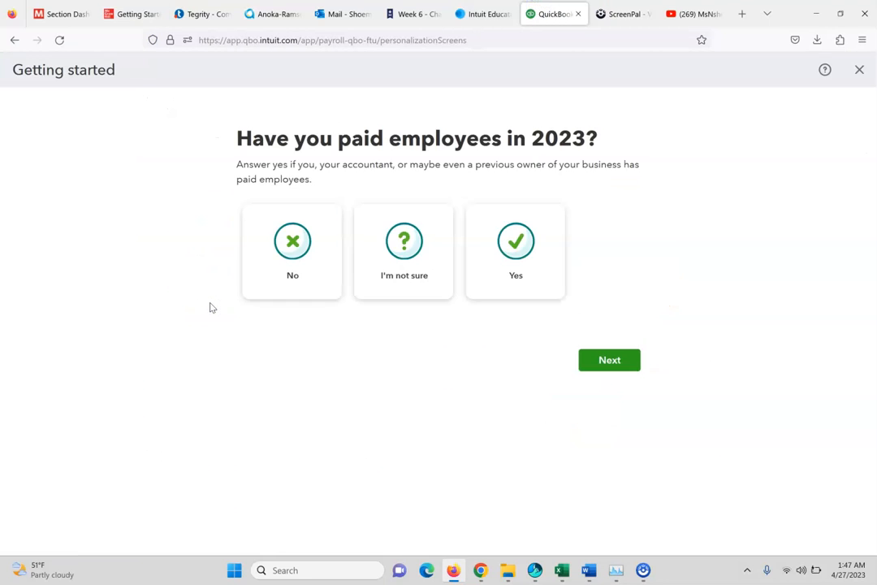
click(119, 9)
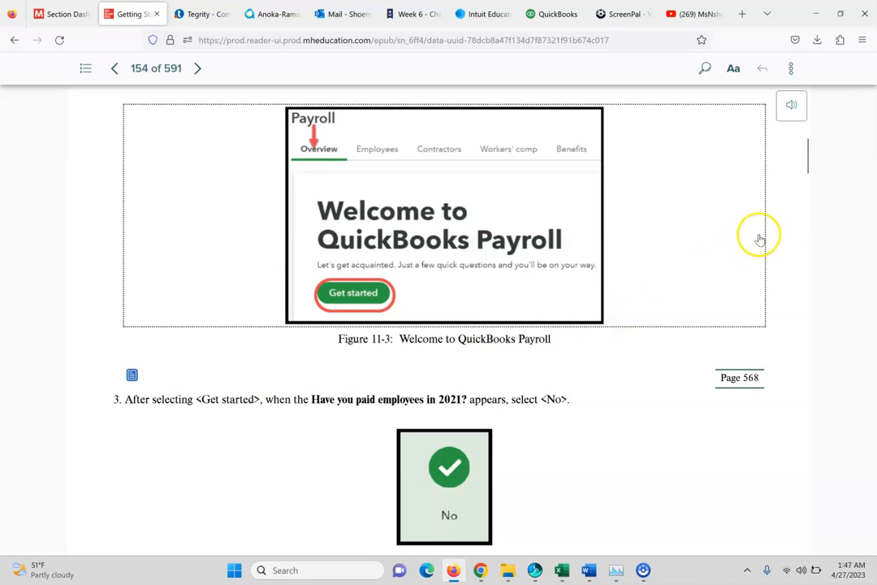
drag(804, 169, 813, 186)
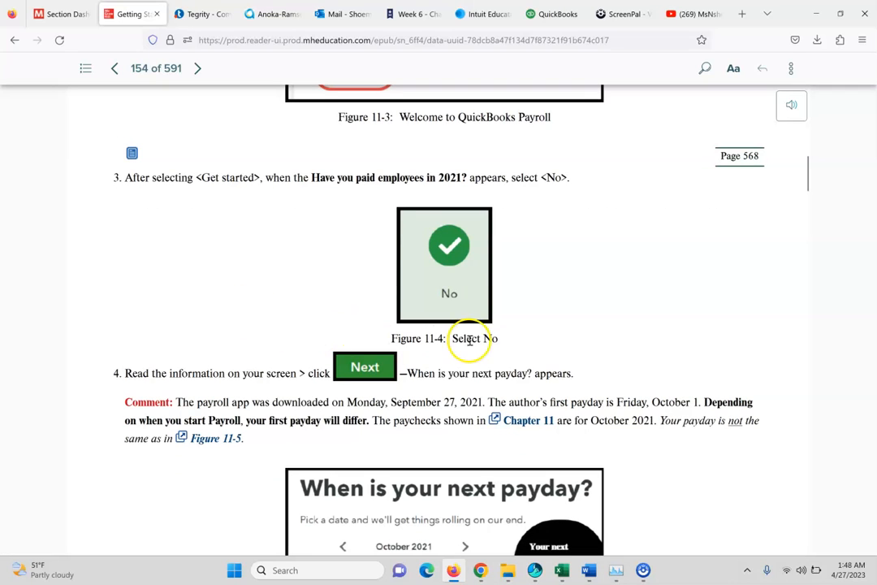
click(557, 12)
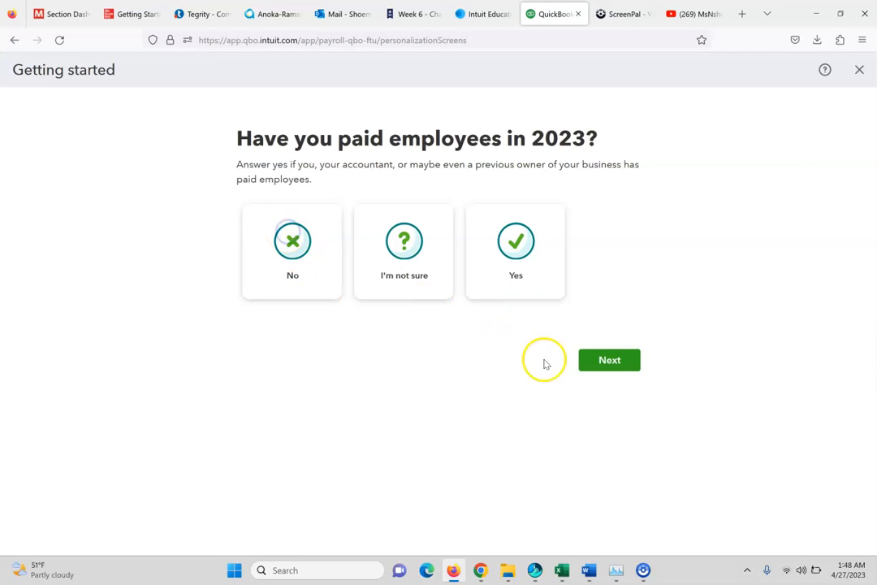
click(607, 362)
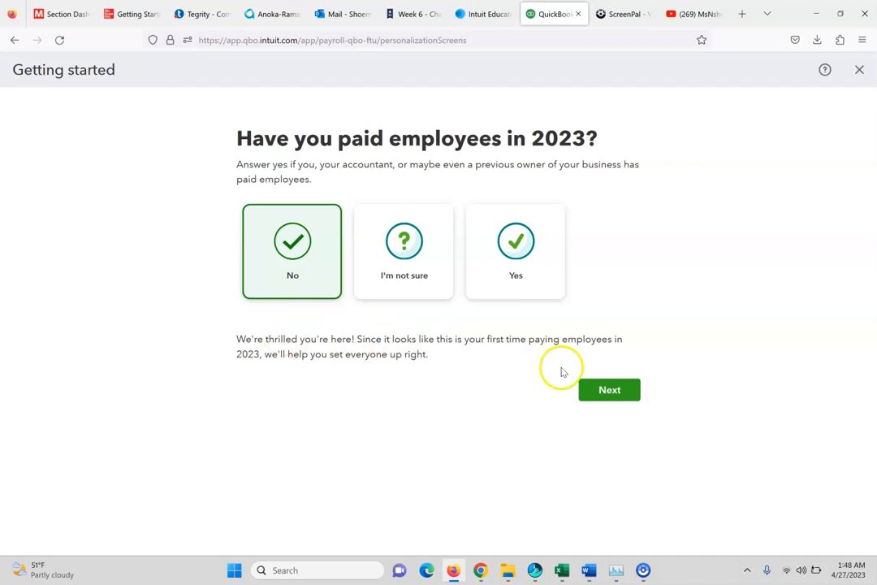
click(590, 388)
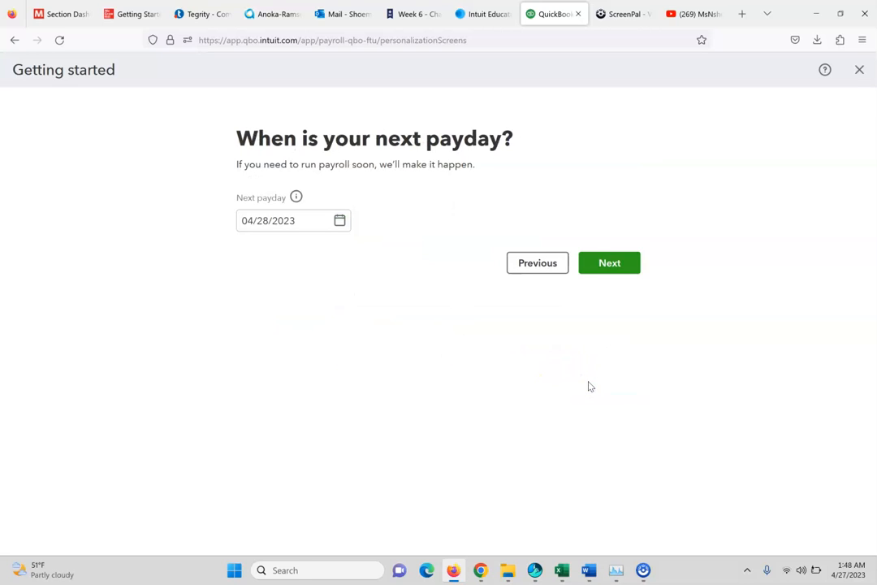
Step: Scroll the Getting Started eBook page down through steps 3–5 to the 2905 E Skyline Dr work location
click(138, 8)
click(209, 230)
click(261, 371)
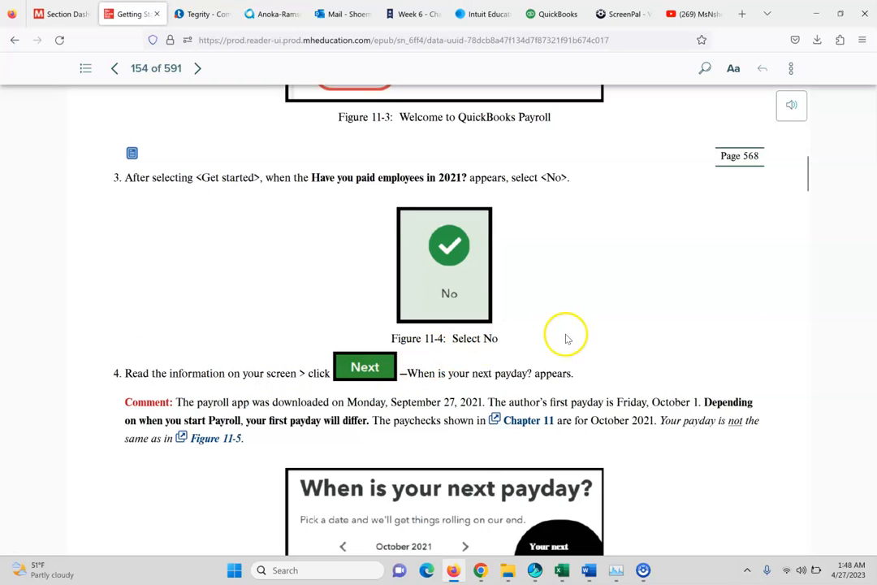
click(808, 180)
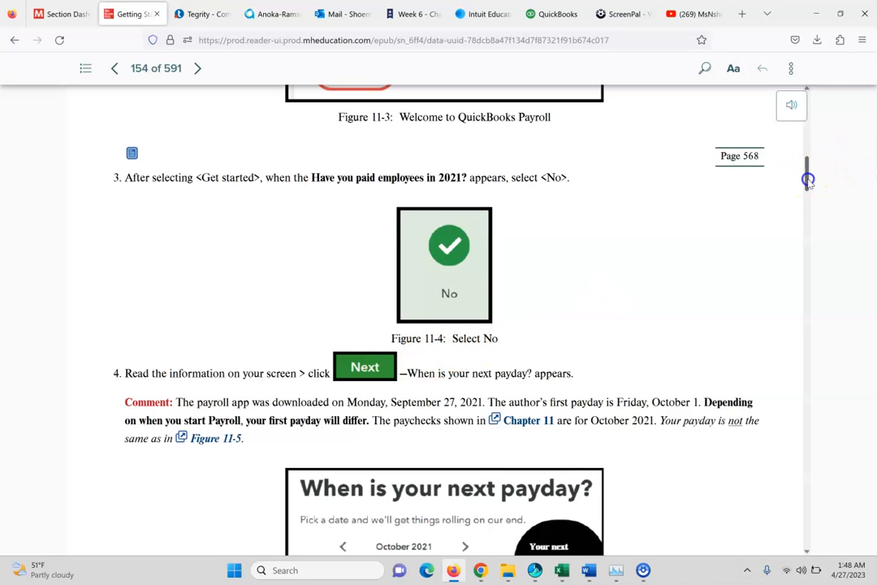
drag(808, 180, 809, 190)
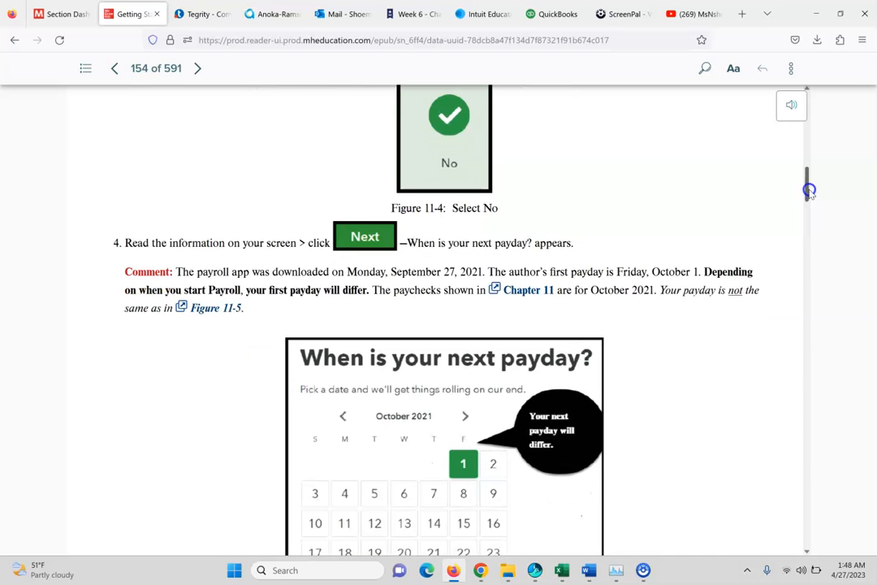
drag(809, 190, 809, 194)
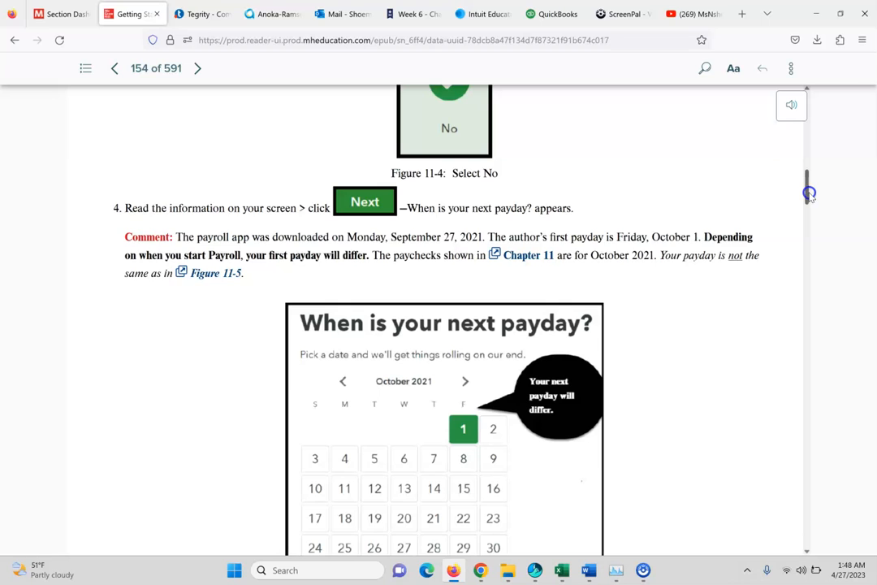
drag(809, 194, 811, 216)
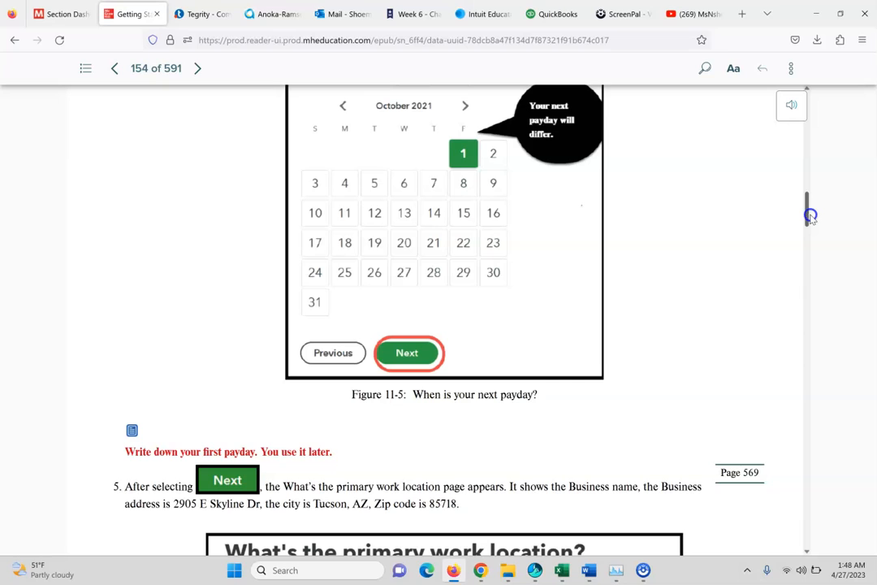
drag(811, 216, 811, 218)
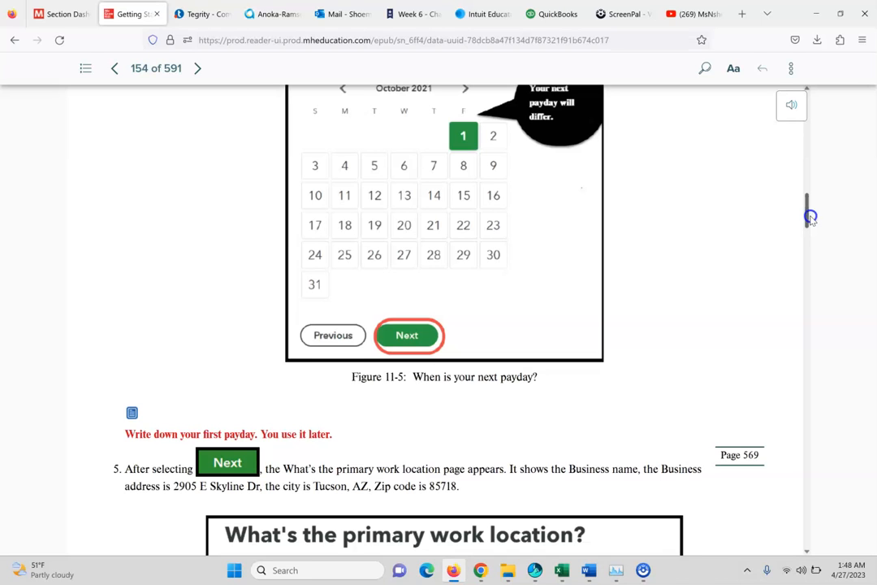
drag(811, 218, 813, 228)
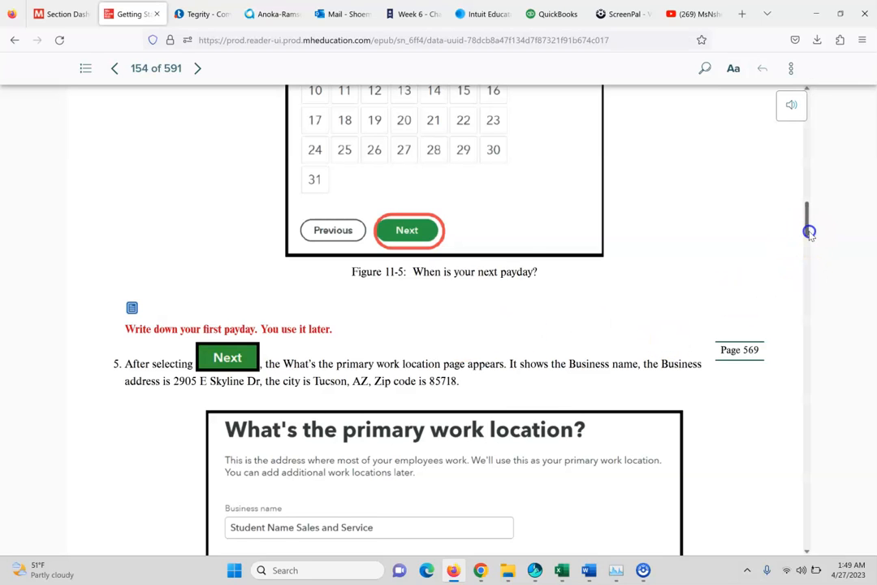
drag(810, 234, 810, 240)
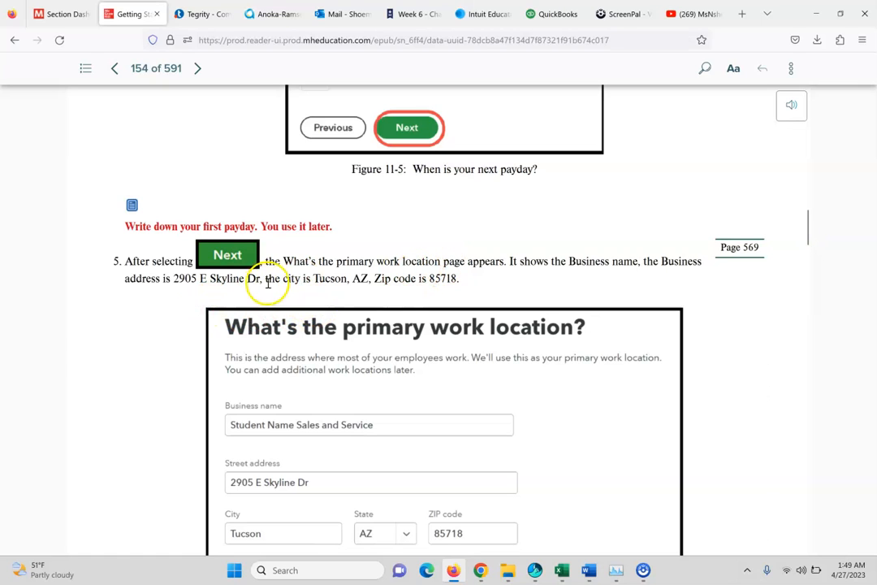
Step: Keep 04/28/2023 as next payday and confirm the Tucson, AZ 85718 primary work location
click(553, 8)
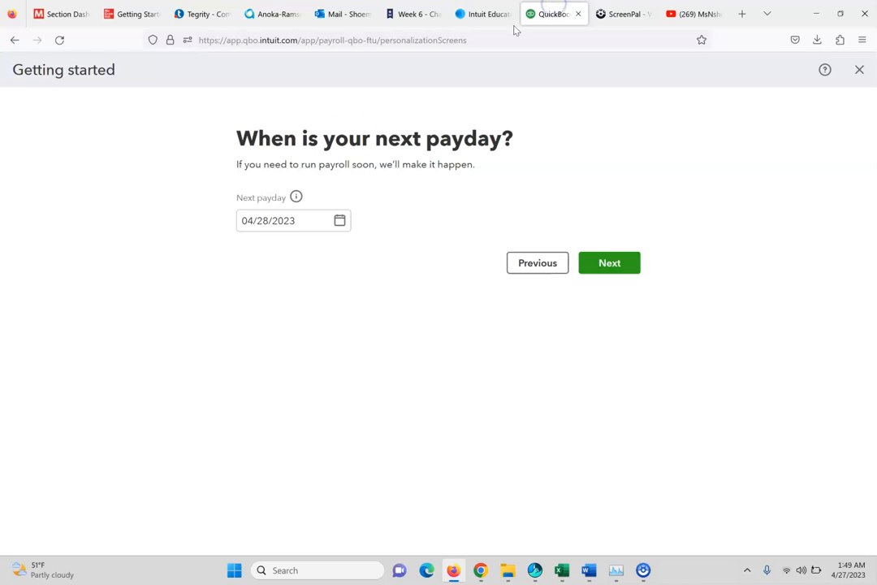
click(339, 220)
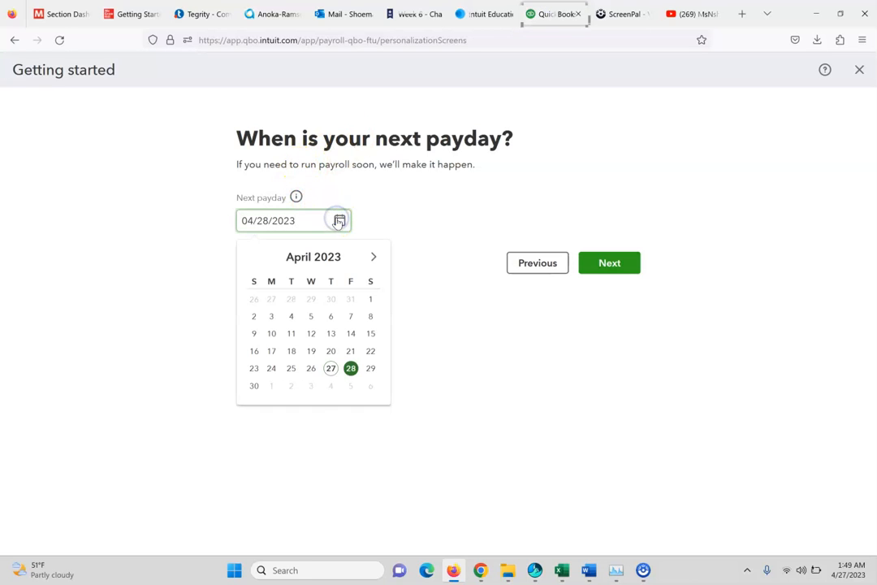
click(351, 369)
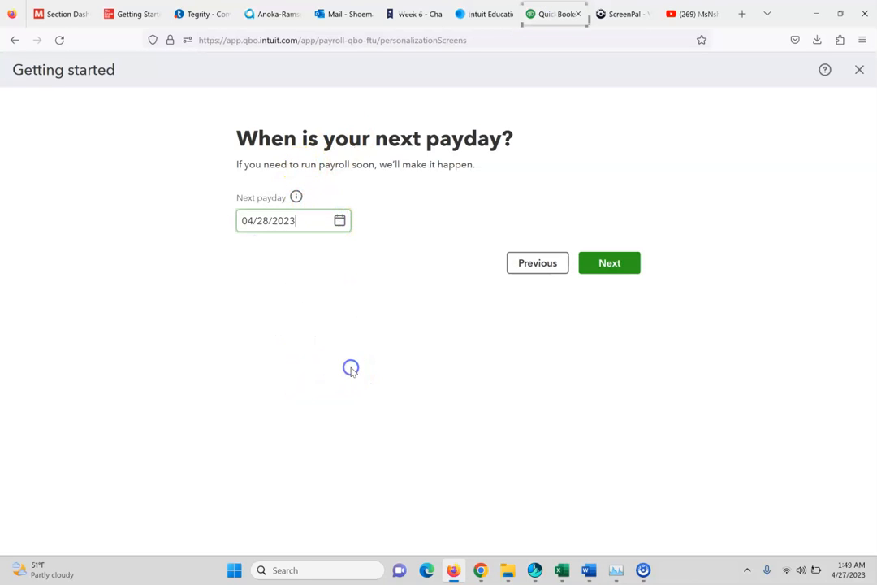
click(608, 261)
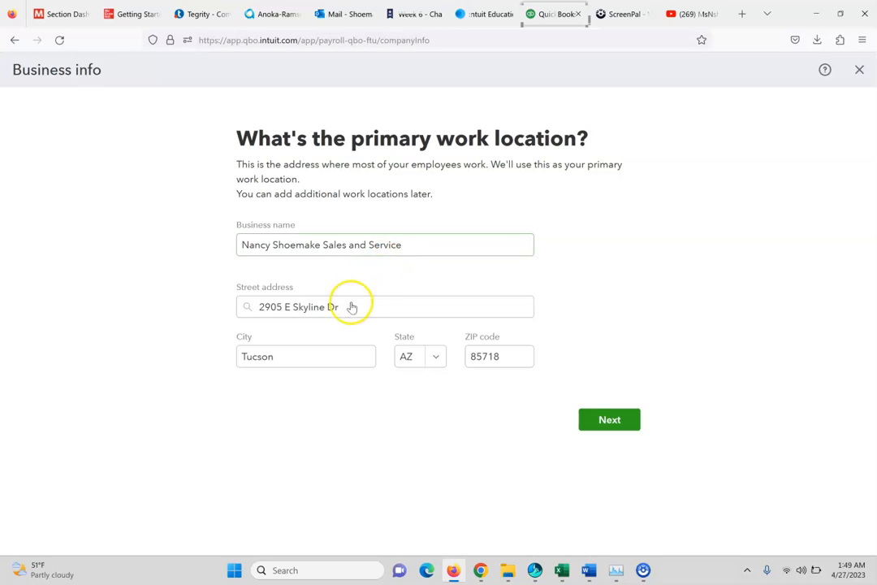
click(618, 420)
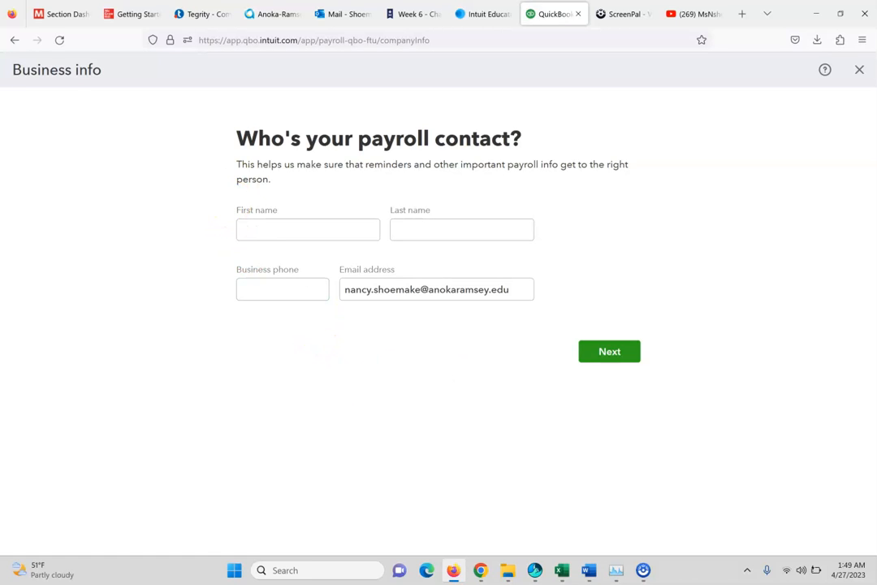
Step: Following step 6, enter the payroll contact's first name, last name and business phone, then continue
click(126, 14)
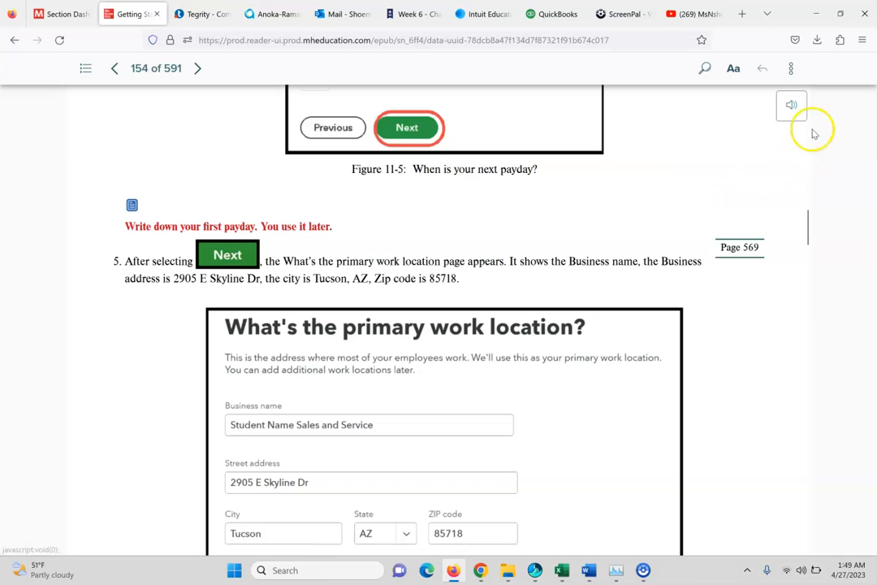
drag(810, 231, 813, 265)
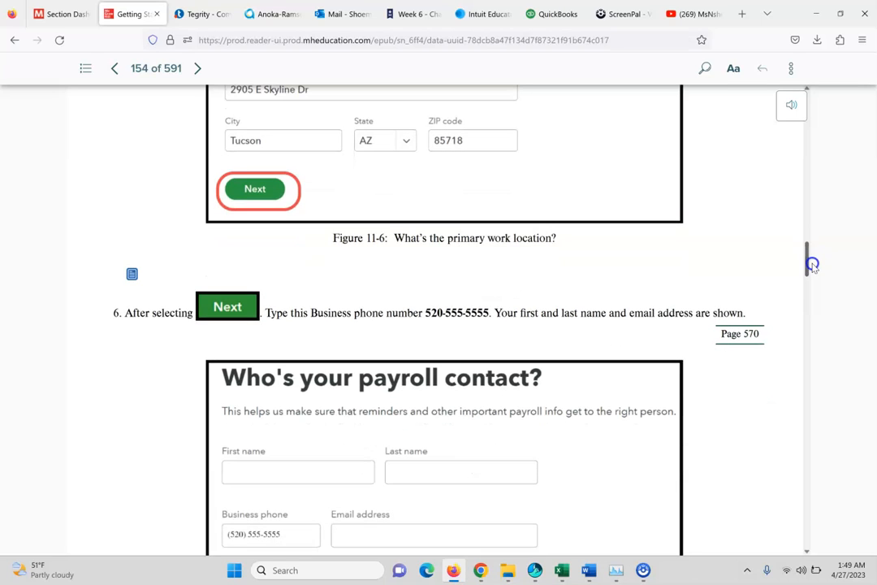
click(555, 13)
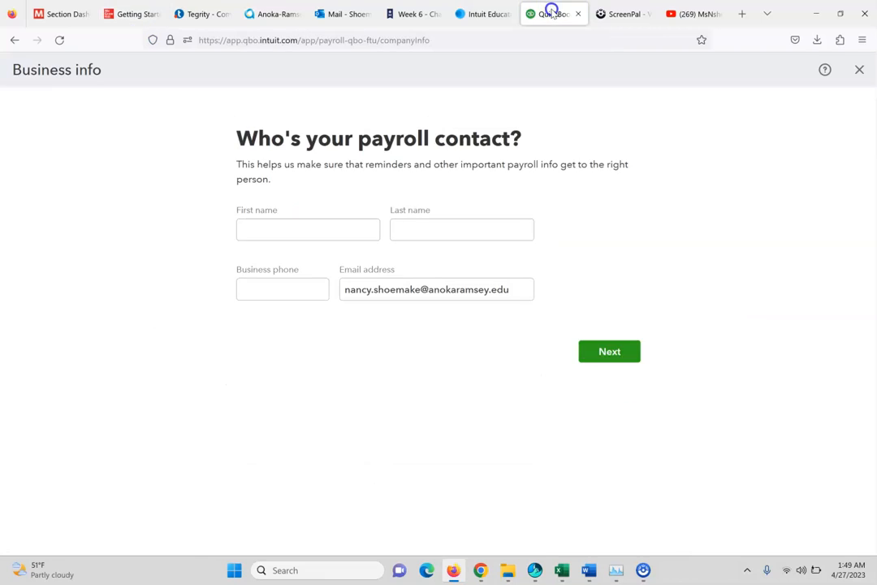
click(265, 282)
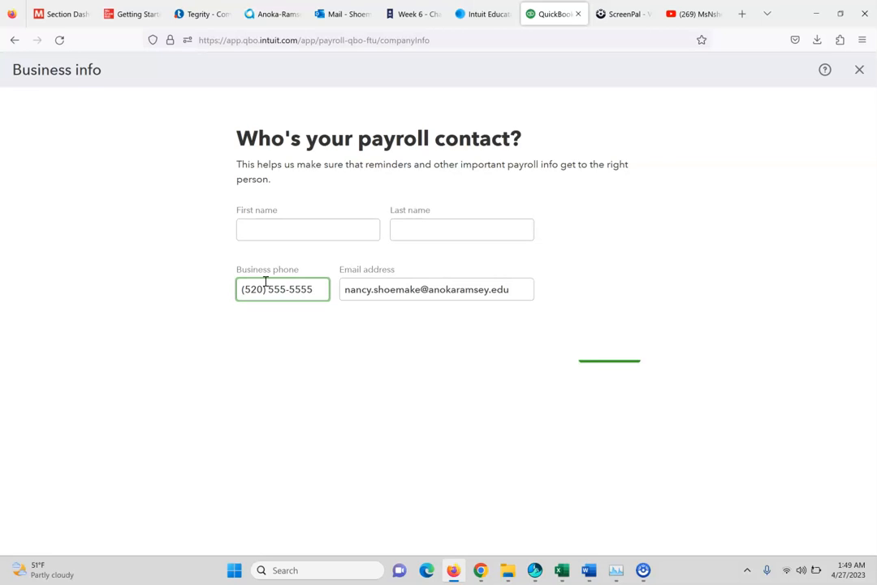
click(257, 233)
text(Nancy)
key(Tab)
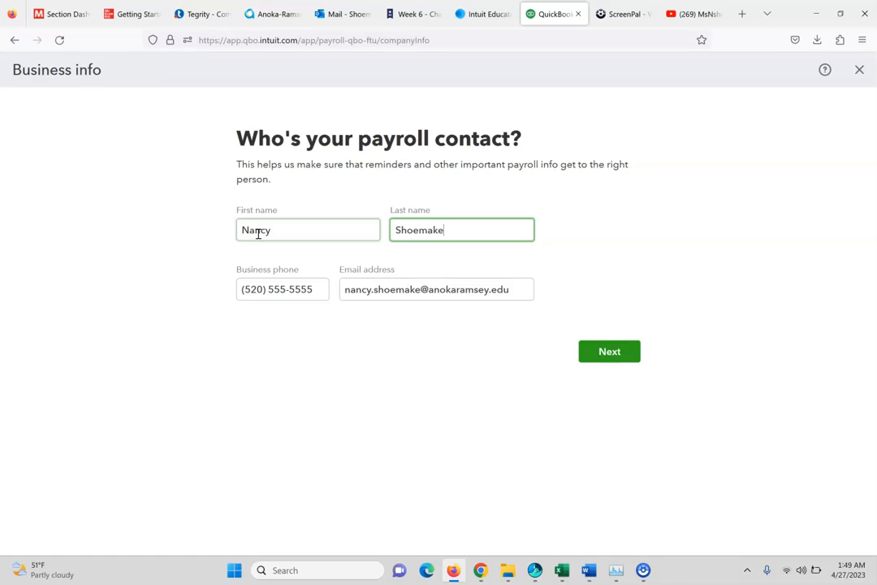
click(617, 350)
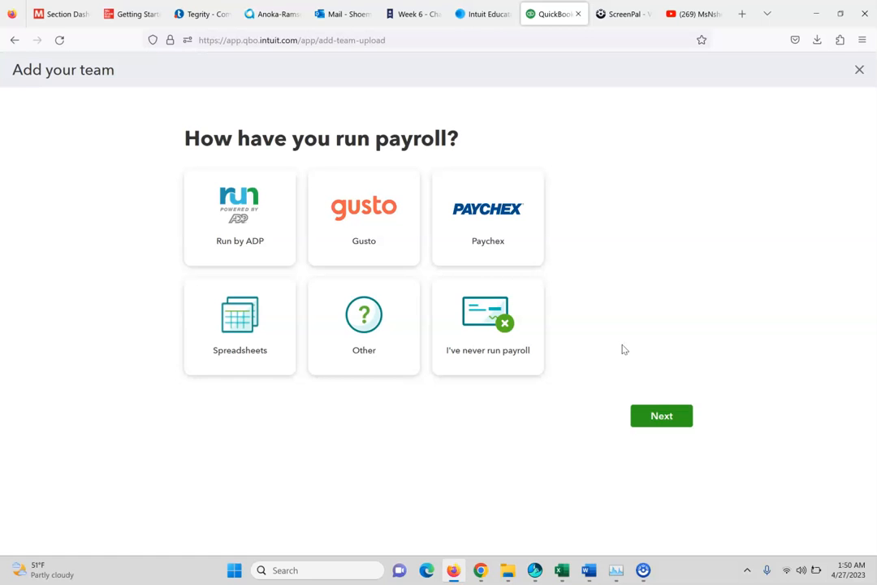
Step: Answer 'I've never run payroll', continue, and bring up the eBook's step 8 employee fields
click(158, 10)
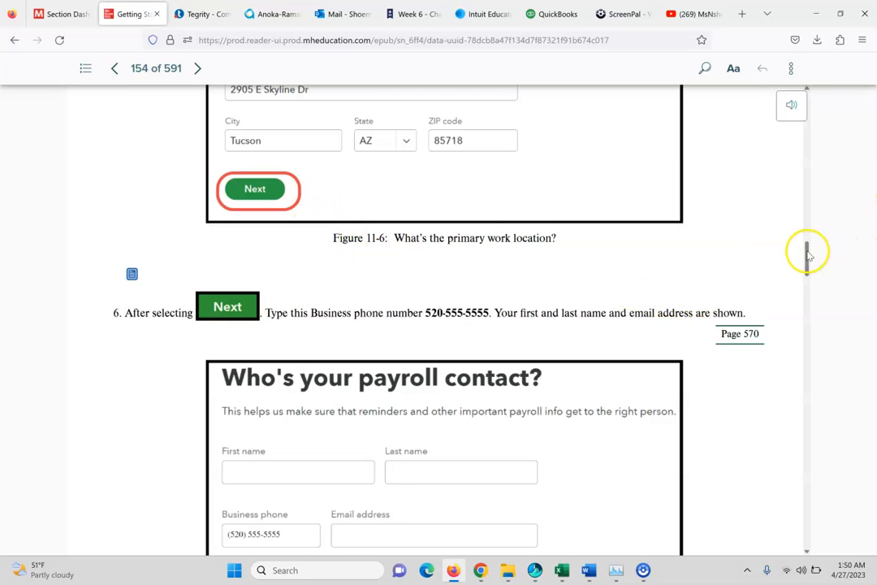
drag(809, 254, 812, 289)
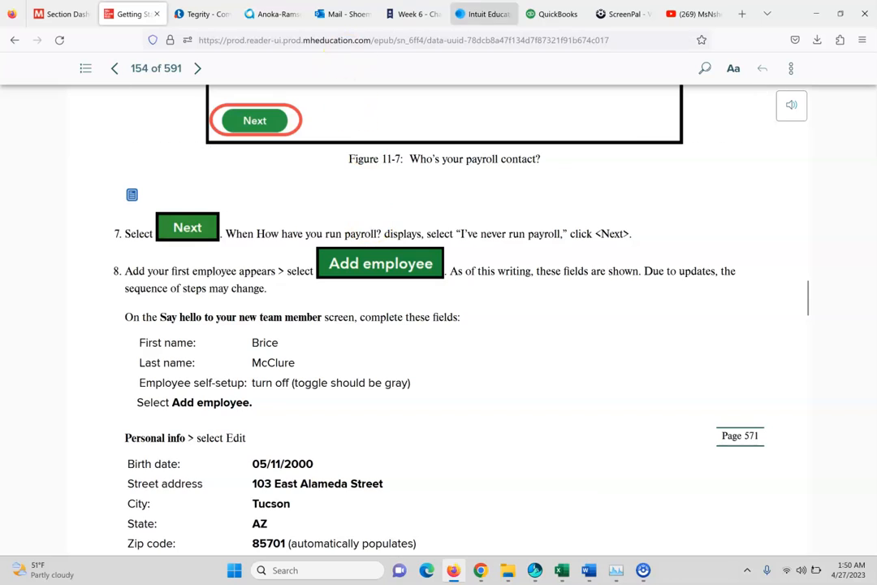
click(561, 13)
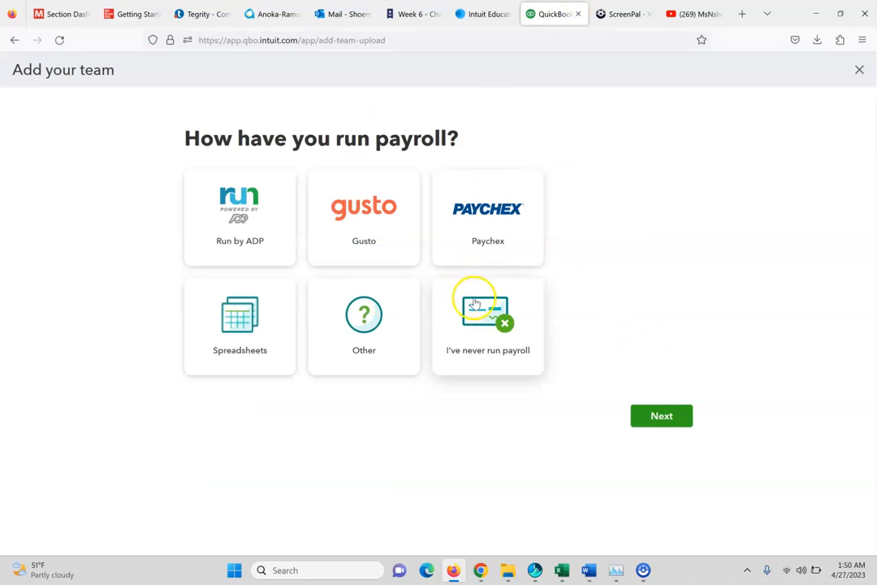
click(503, 313)
click(643, 417)
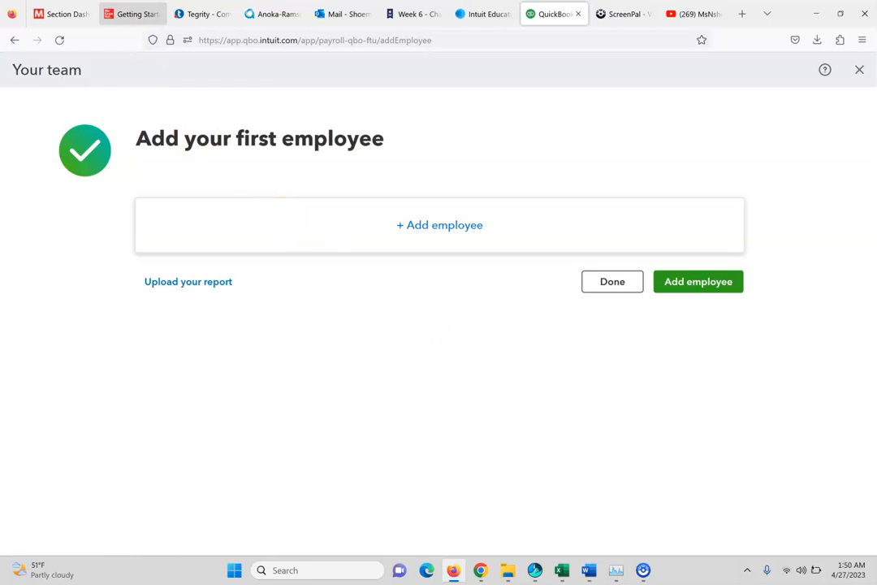
click(121, 12)
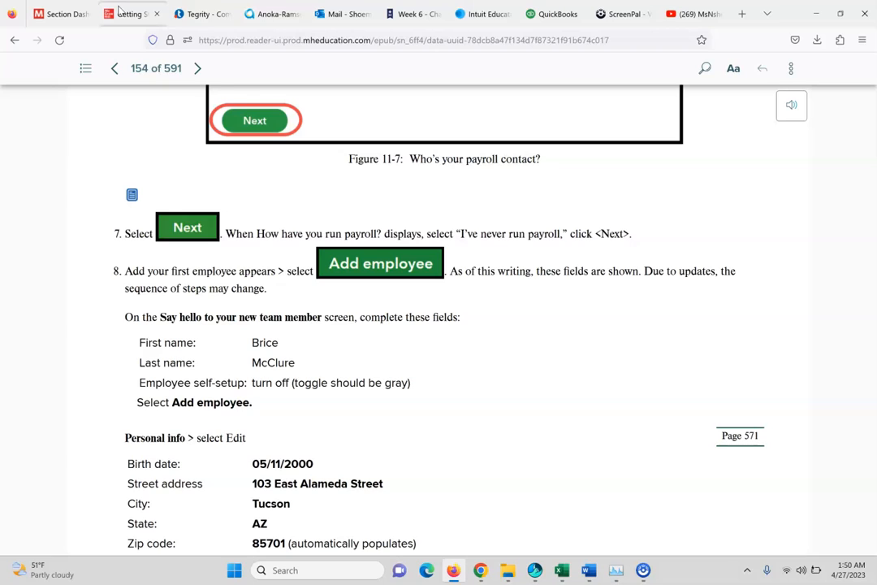
click(242, 88)
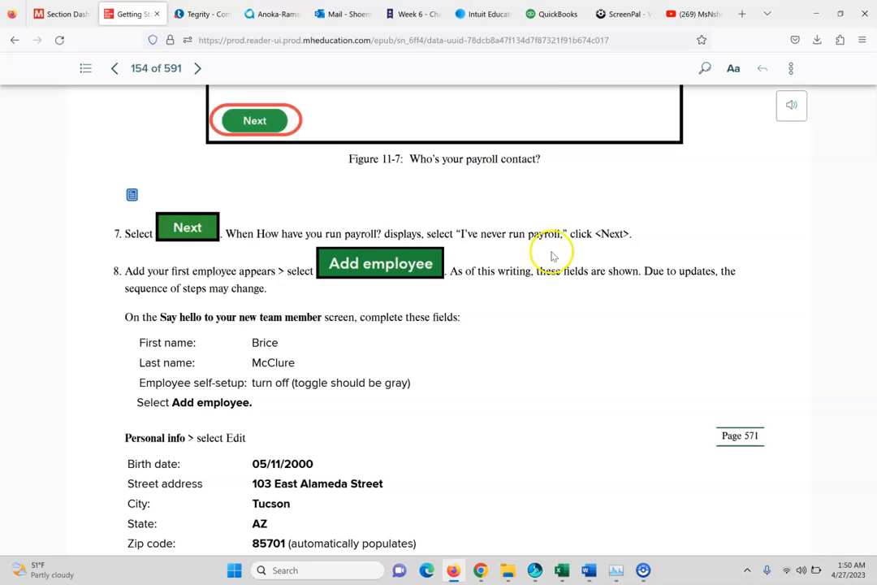
Step: Start adding a new employee and enter the employee's first name
click(560, 15)
click(683, 282)
click(333, 222)
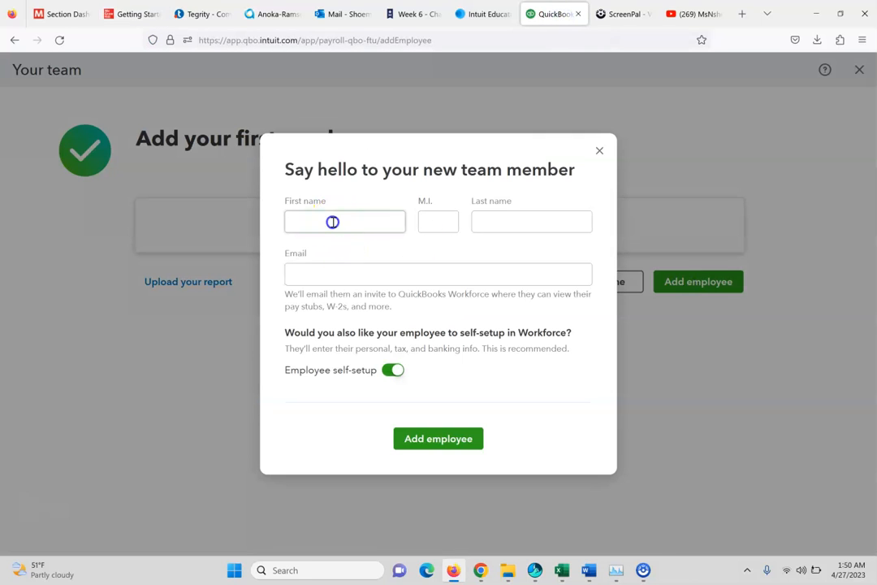
text(Brice)
key(Tab)
key(Tab)
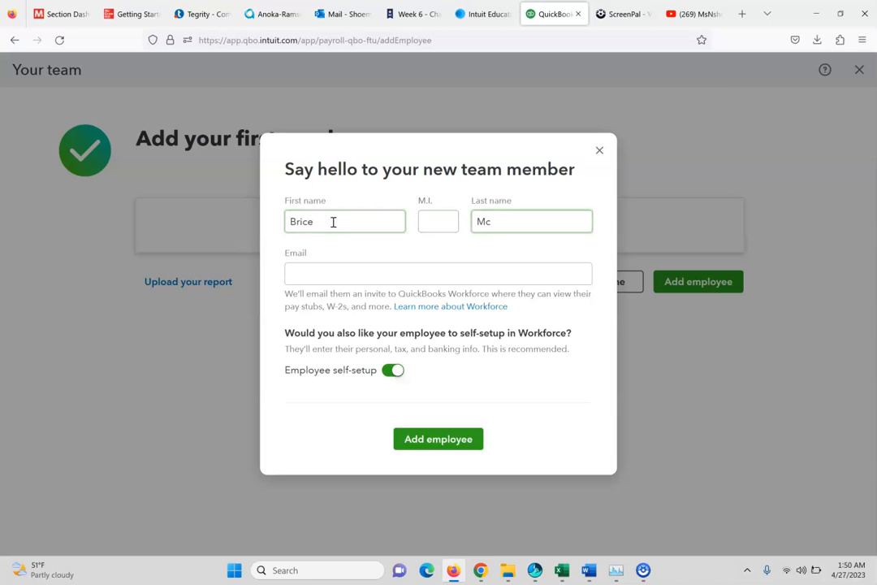
Step: Switch off Employee self-setup on the new team member form, checking the eBook's instructions
click(128, 13)
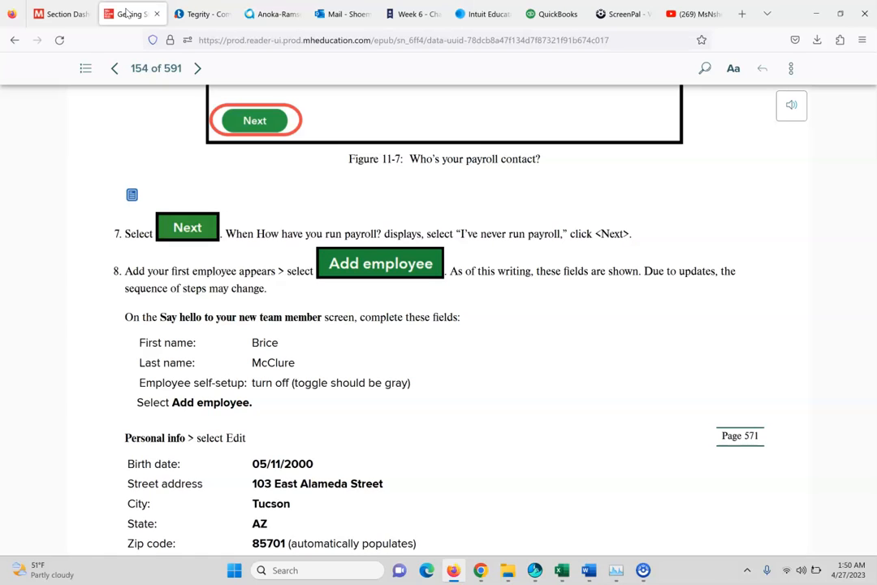
click(559, 8)
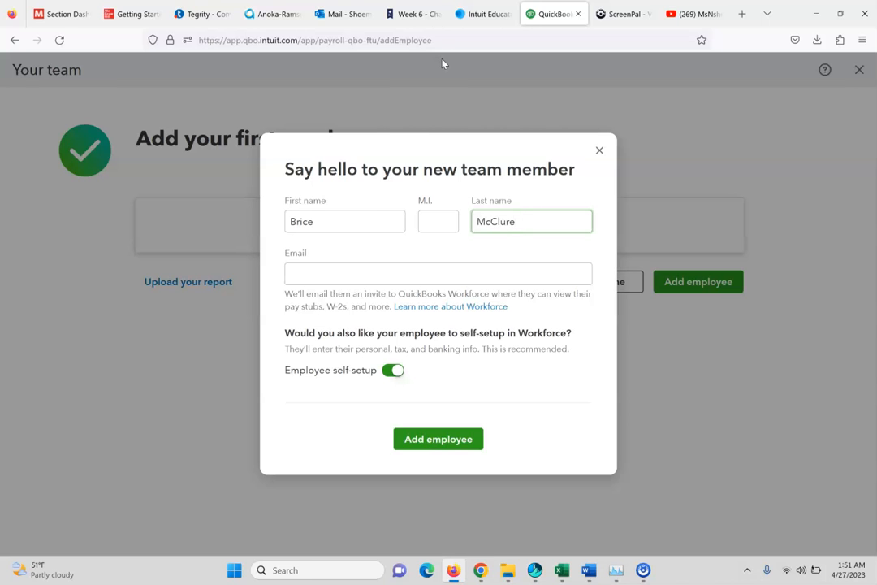
click(122, 14)
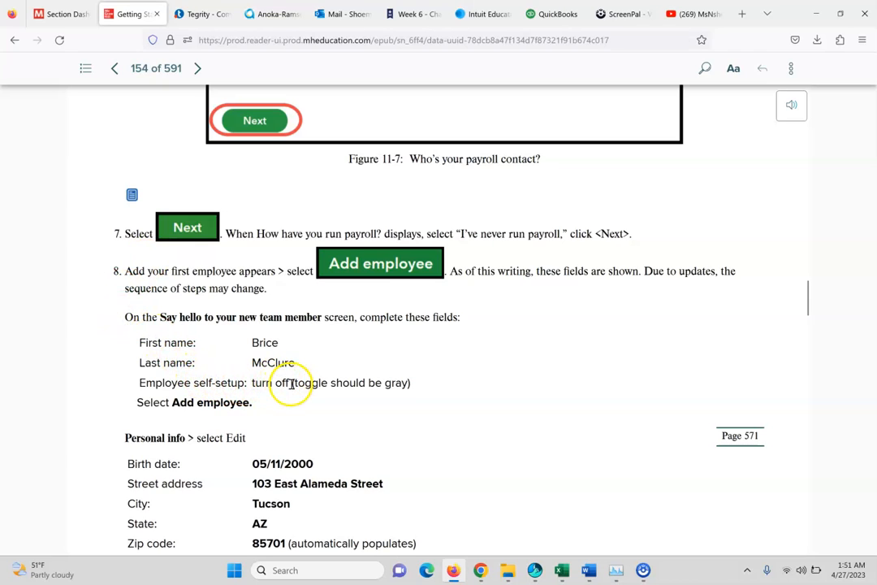
click(546, 13)
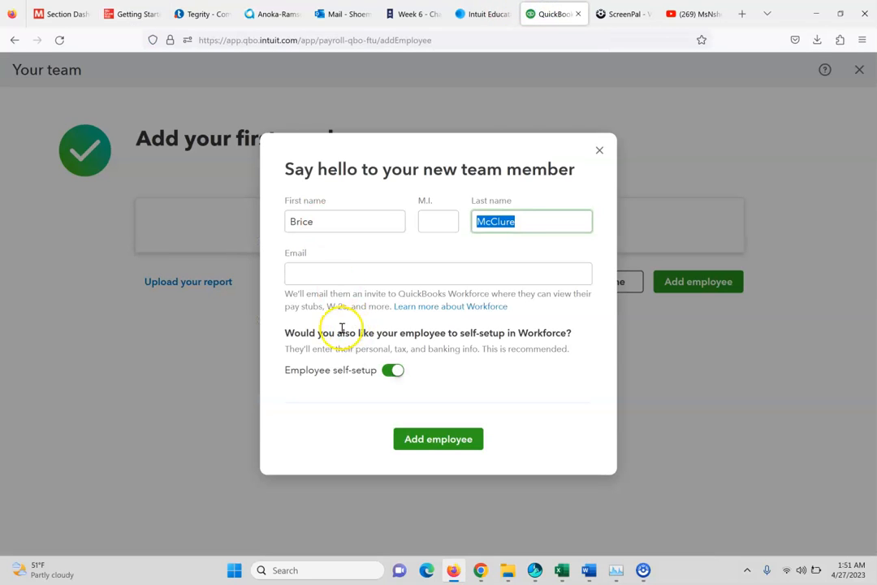
click(390, 369)
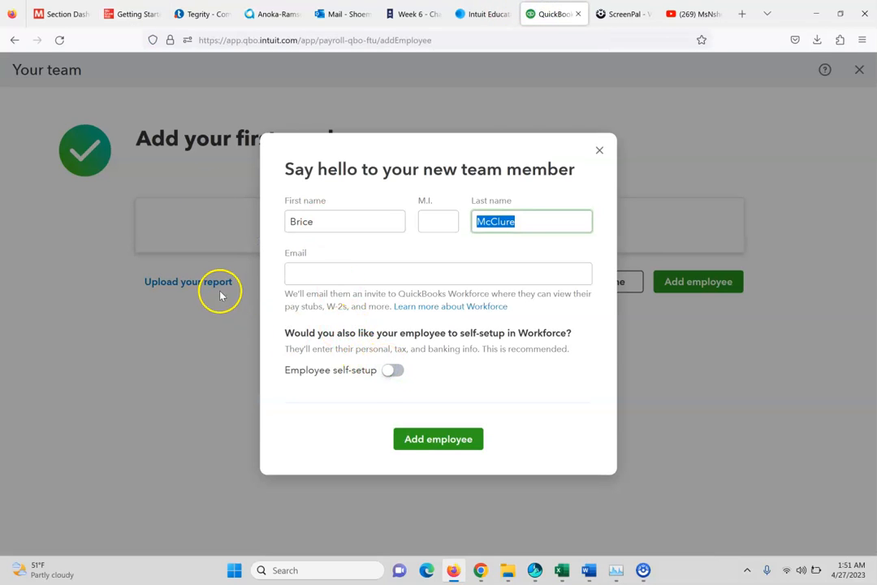
click(126, 8)
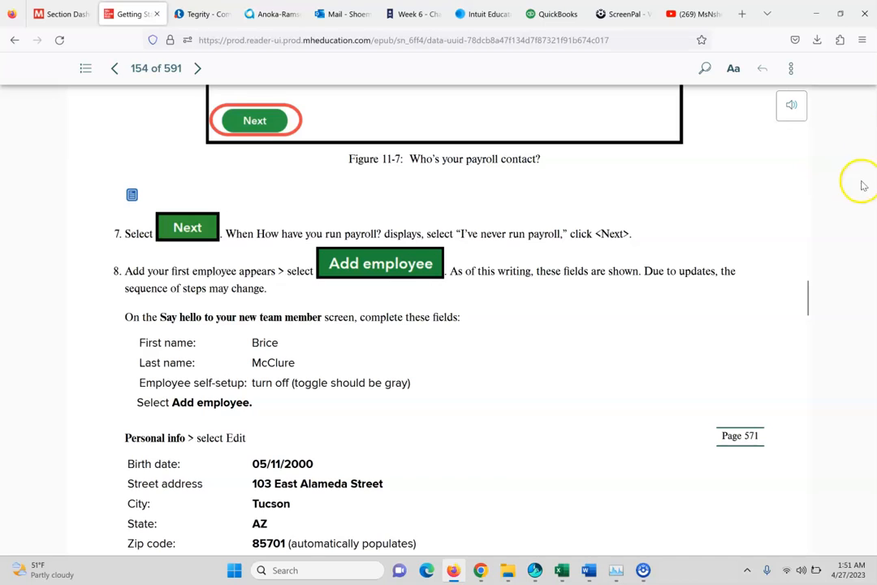
drag(808, 285, 810, 302)
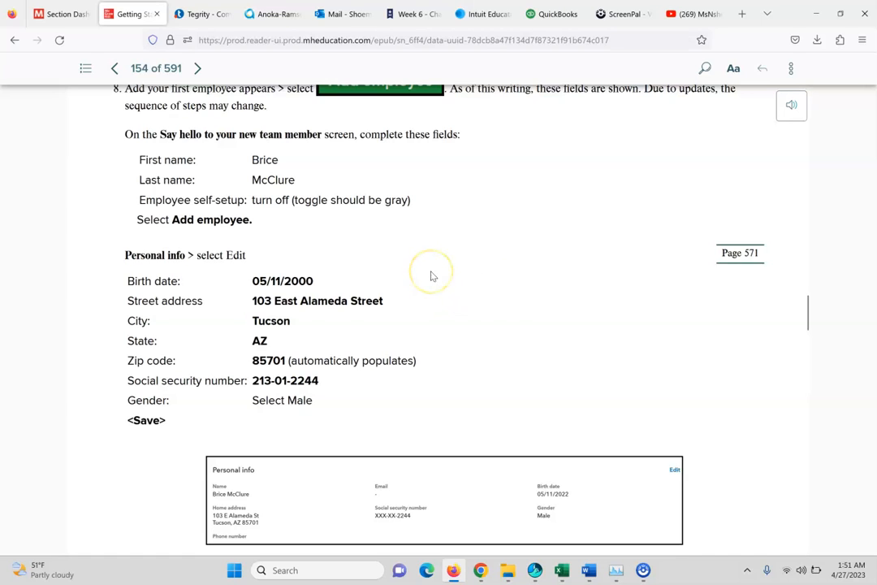
click(553, 12)
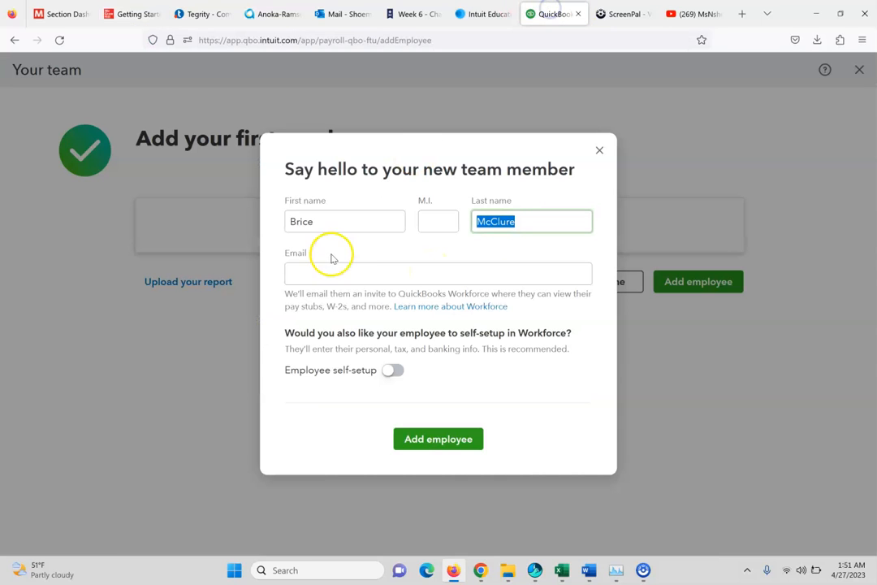
Step: Add the employee to payroll and enter birth date 05/11/20 in Personal info
click(428, 436)
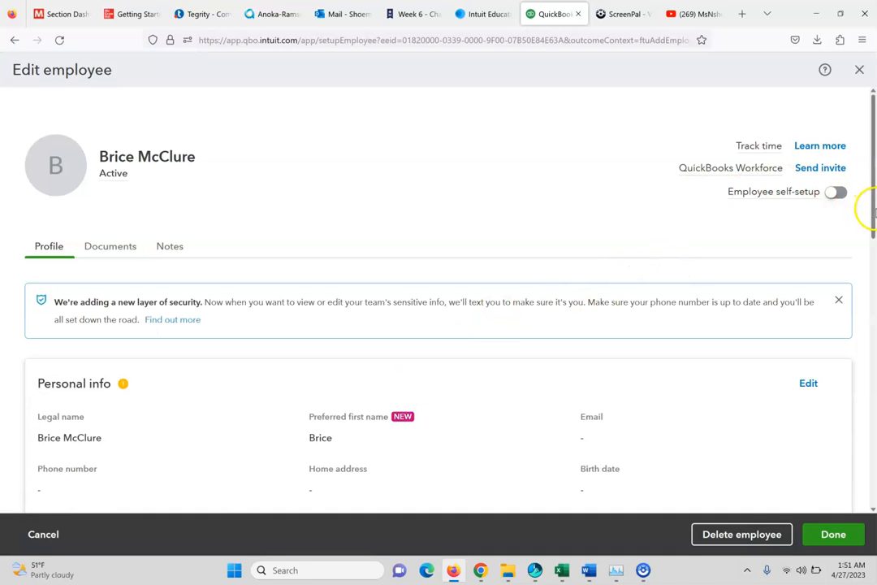
scroll(871, 255, down, 3)
drag(874, 263, 873, 296)
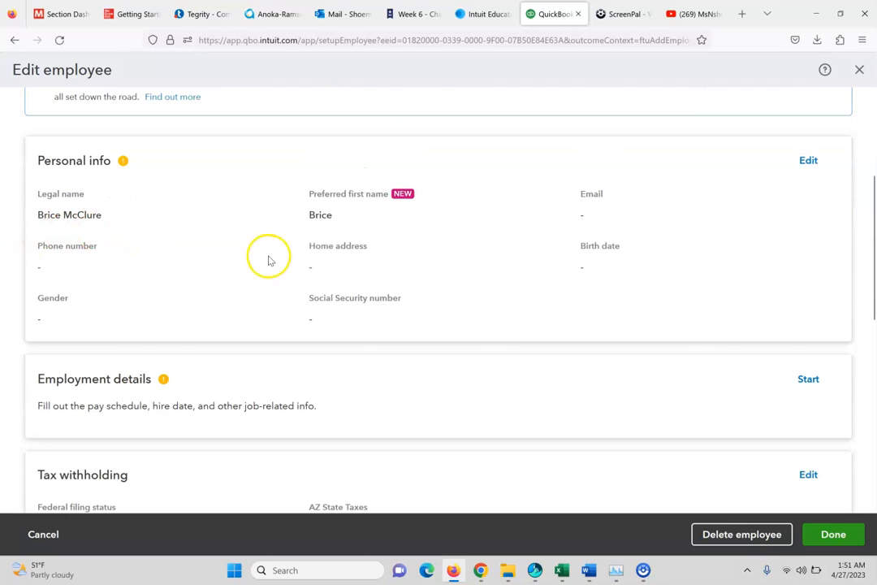
click(810, 159)
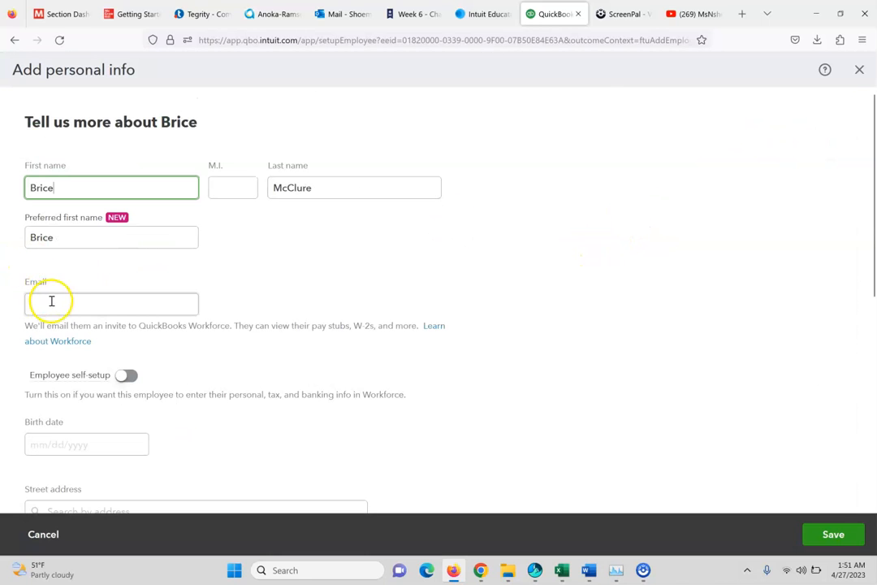
click(75, 445)
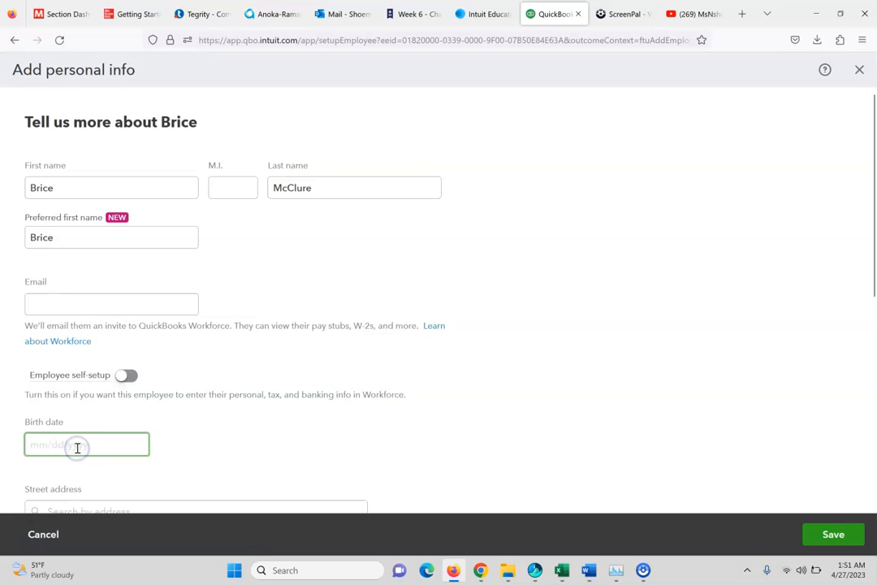
text(05112000)
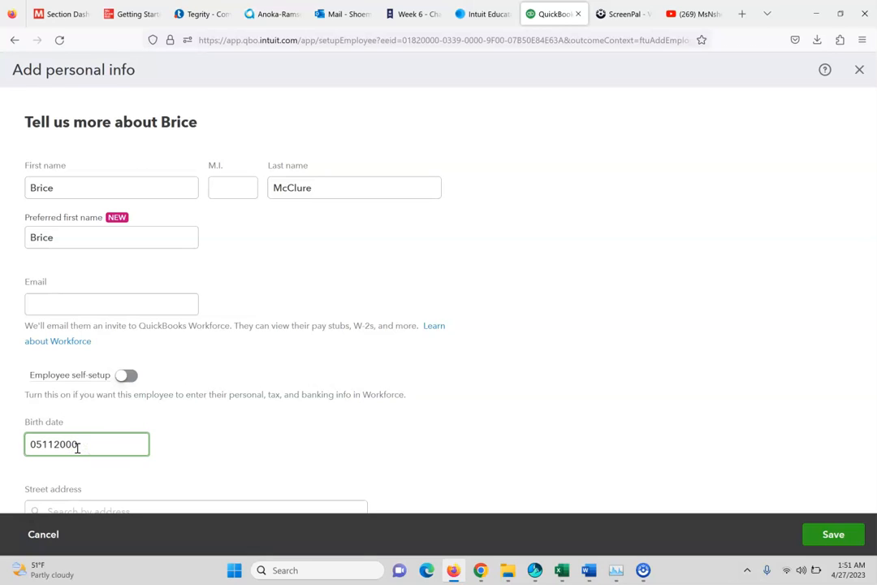
drag(94, 446, 4, 445)
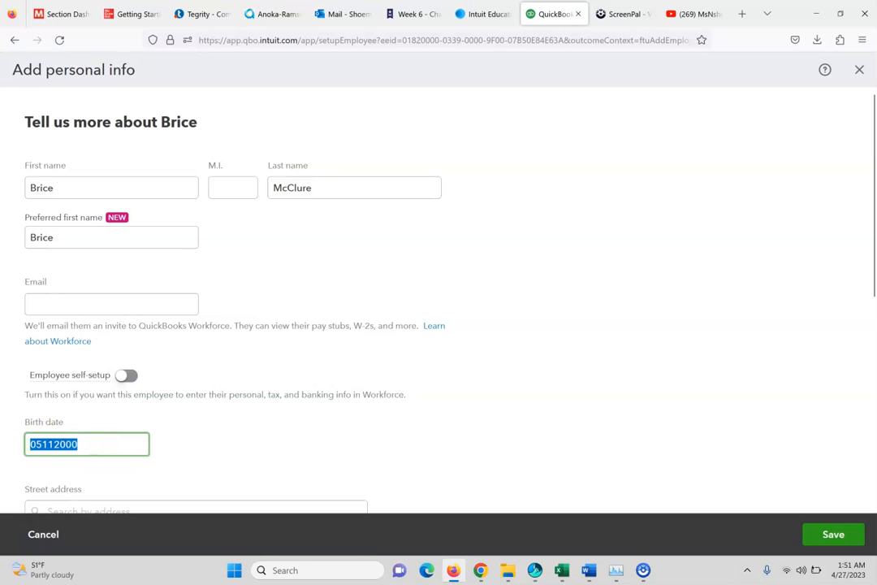
text(05/11/20)
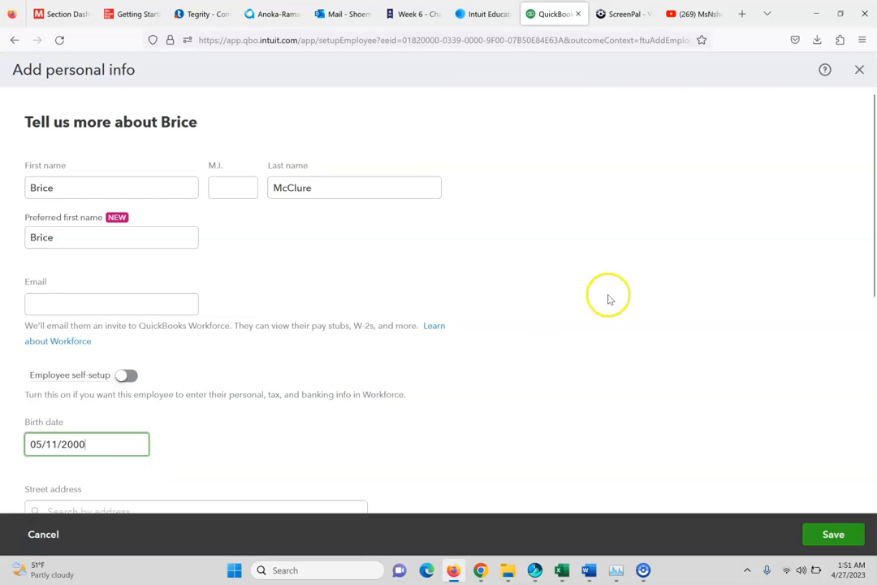
drag(873, 242, 873, 358)
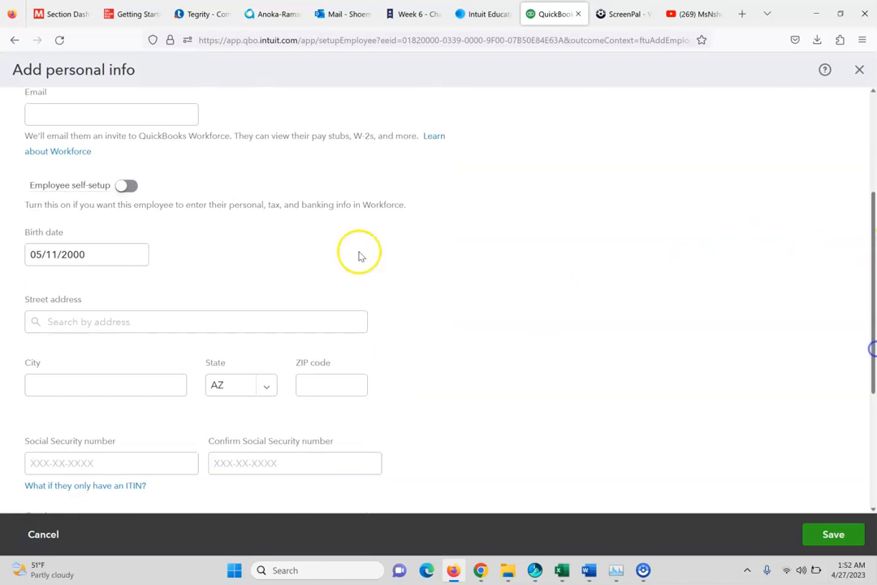
click(74, 318)
click(137, 12)
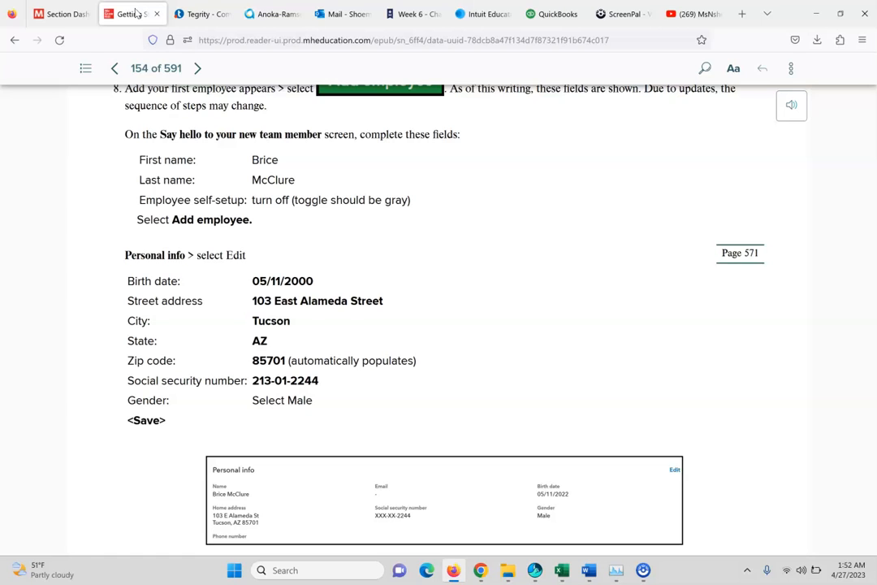
click(542, 23)
click(69, 321)
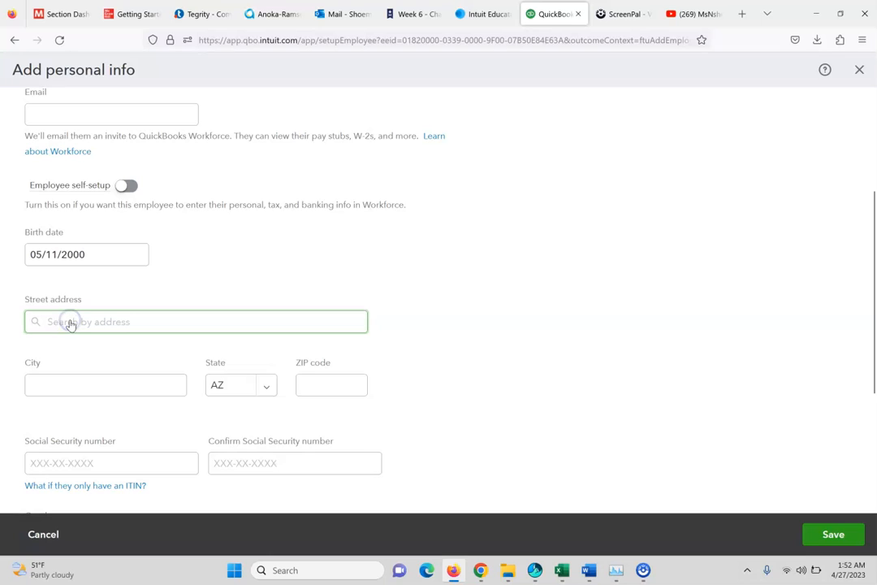
text(103 E)
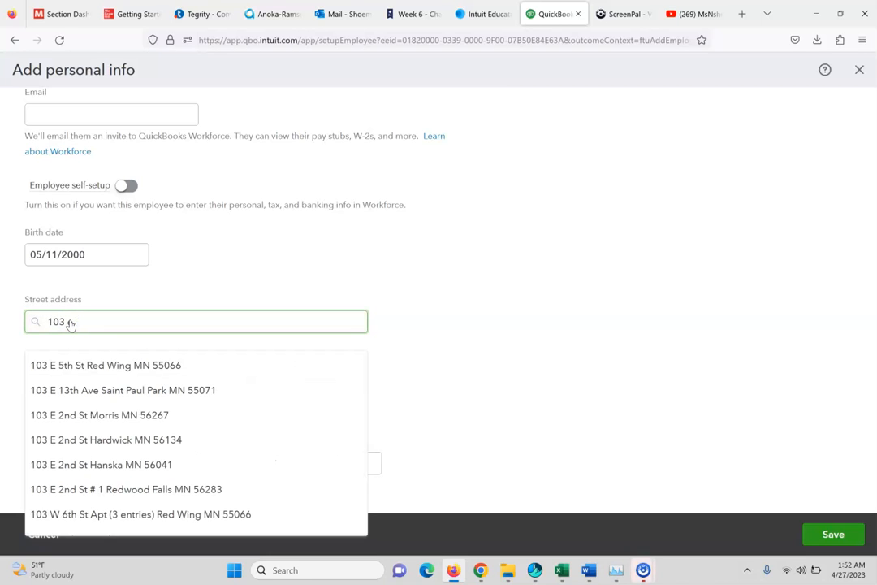
click(197, 326)
key(BackSpace)
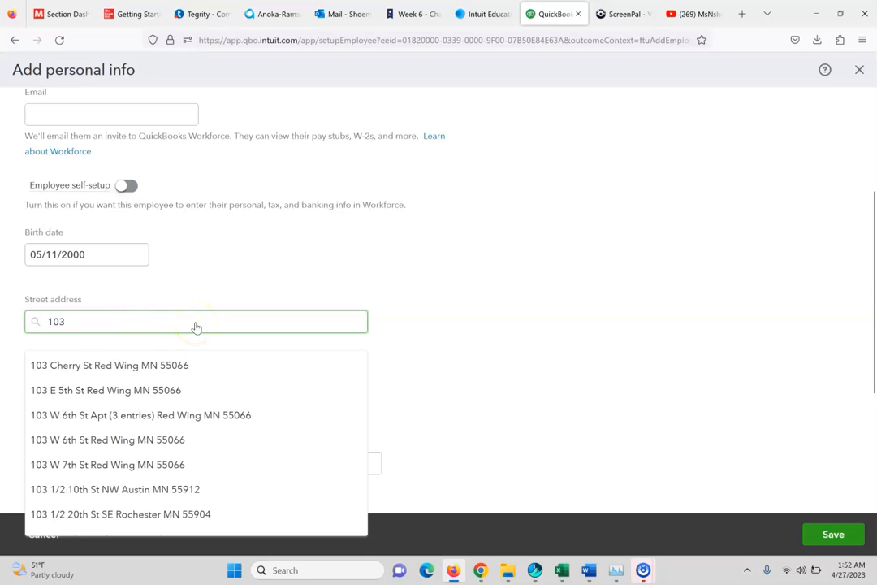
text(E )
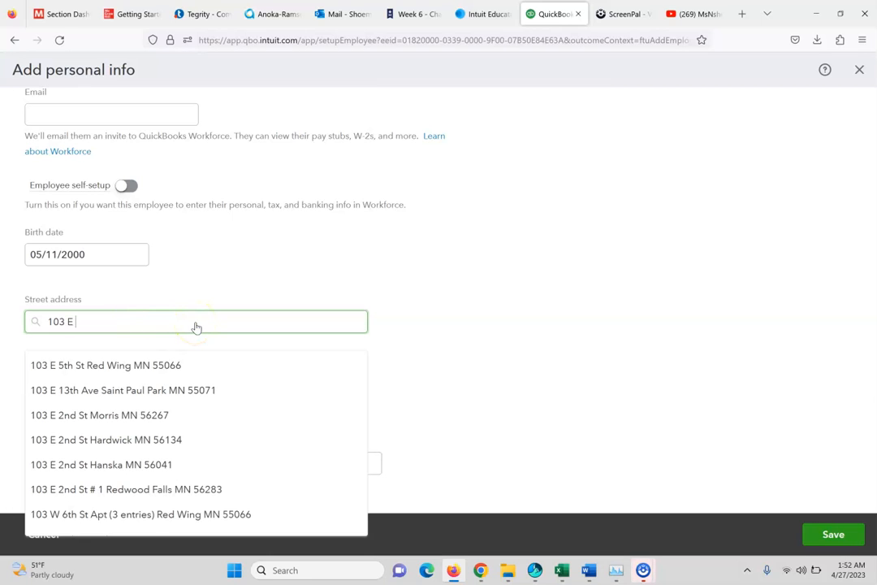
text(Alameda )
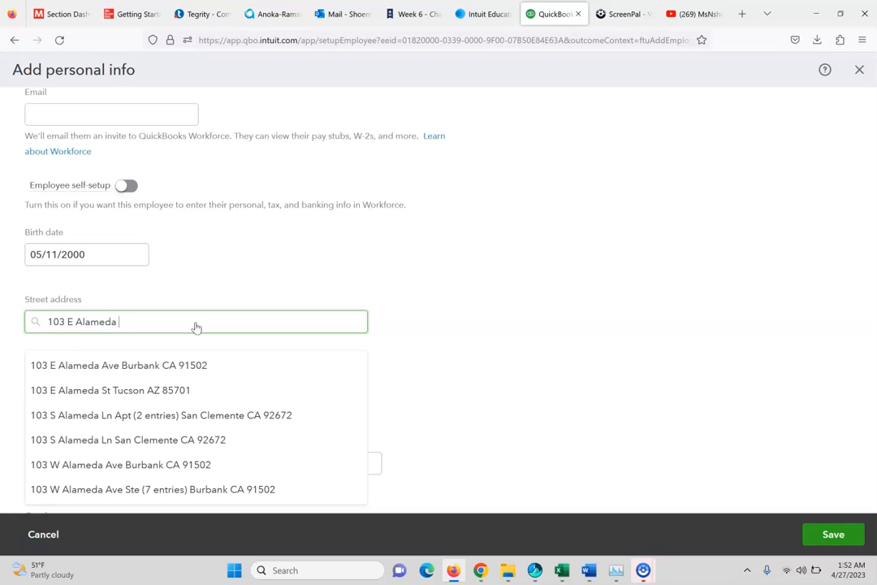
text(Street)
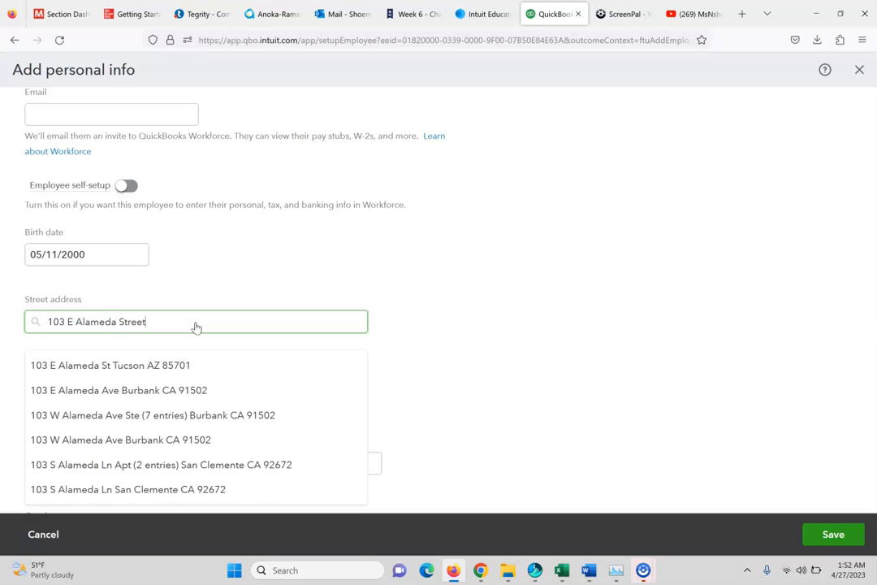
click(176, 366)
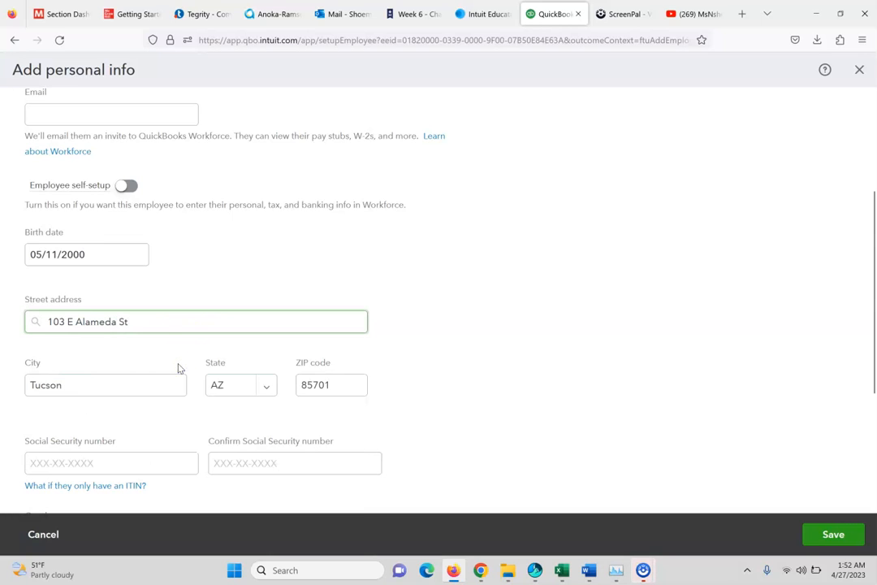
Step: Enter and confirm the employee's Social Security number, then save the personal info
click(137, 12)
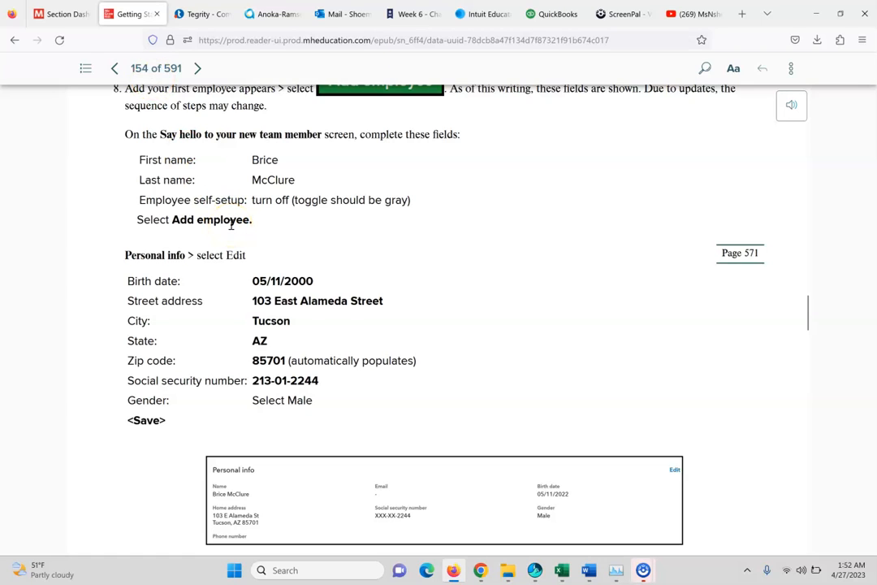
click(556, 12)
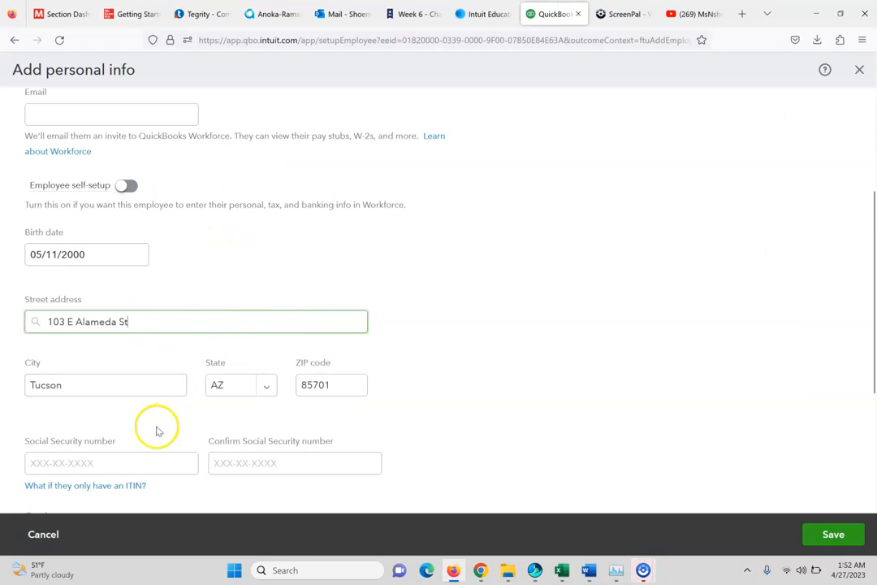
click(88, 461)
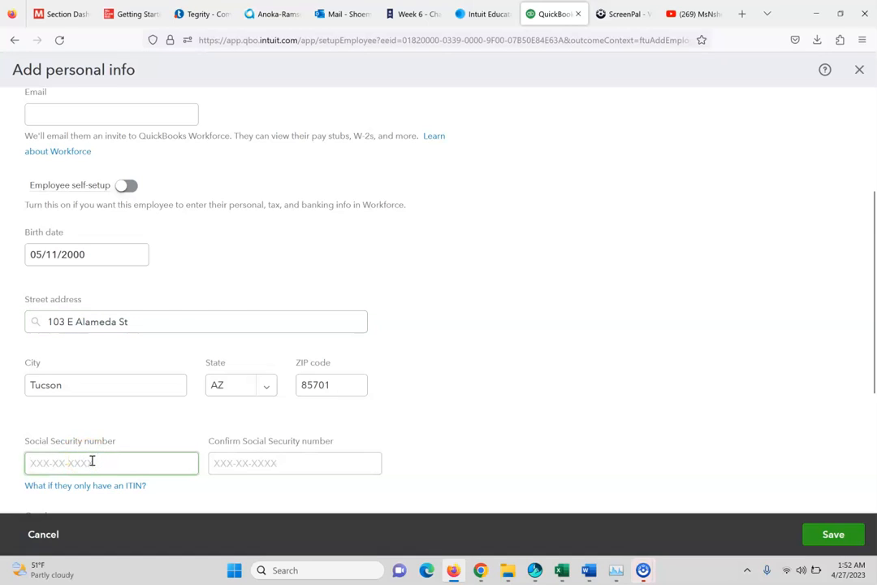
text(213-01-2244)
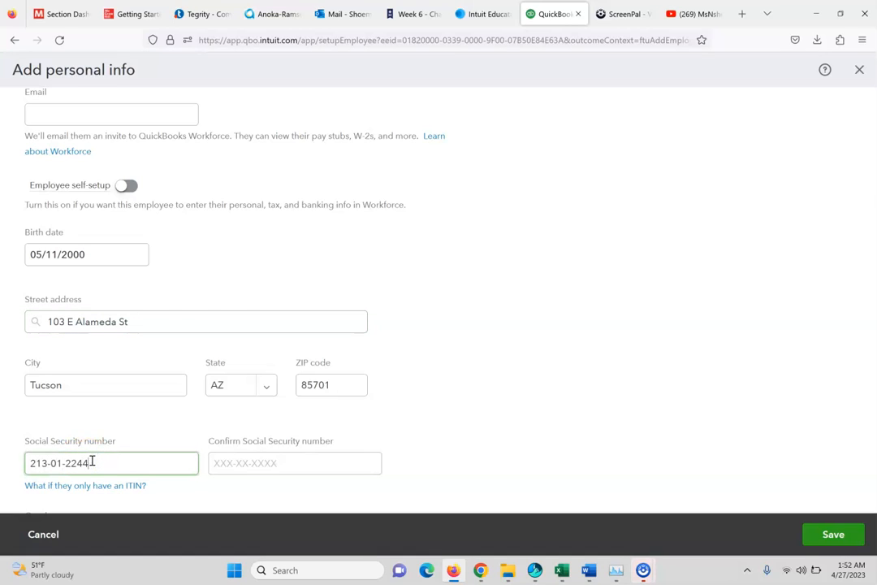
key(Tab)
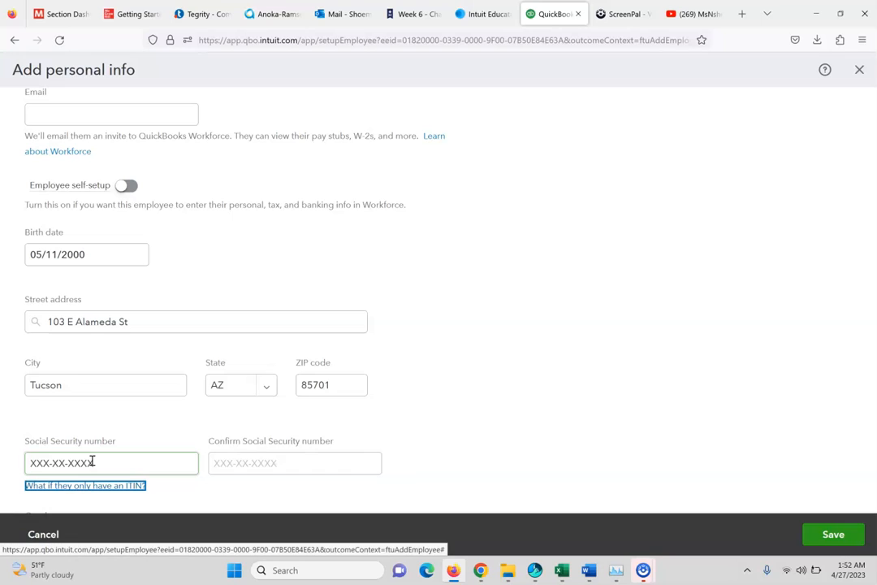
click(278, 464)
text(213-01)
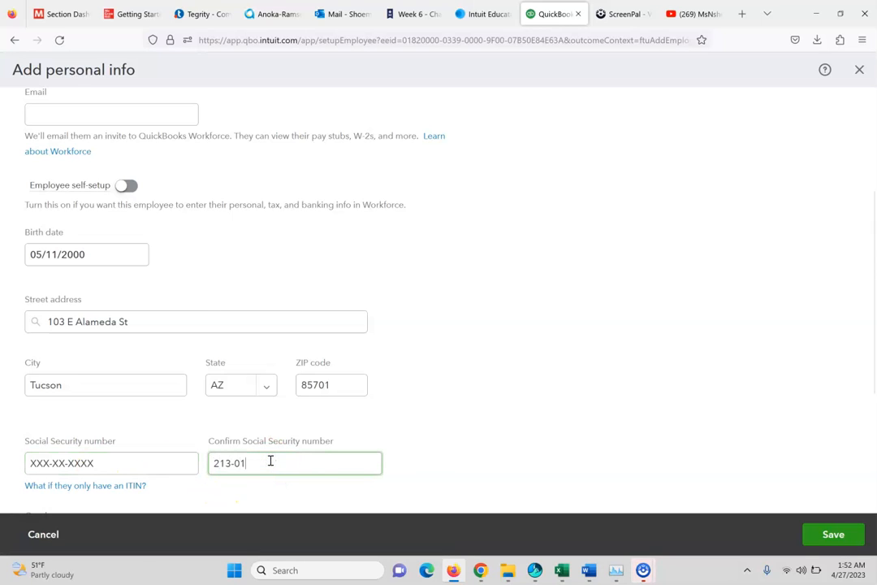
text(-2244)
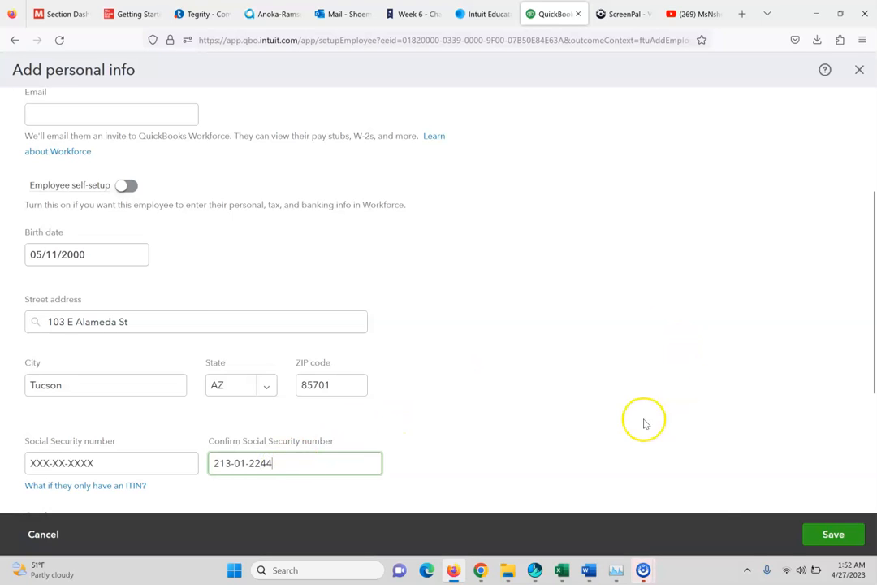
click(833, 536)
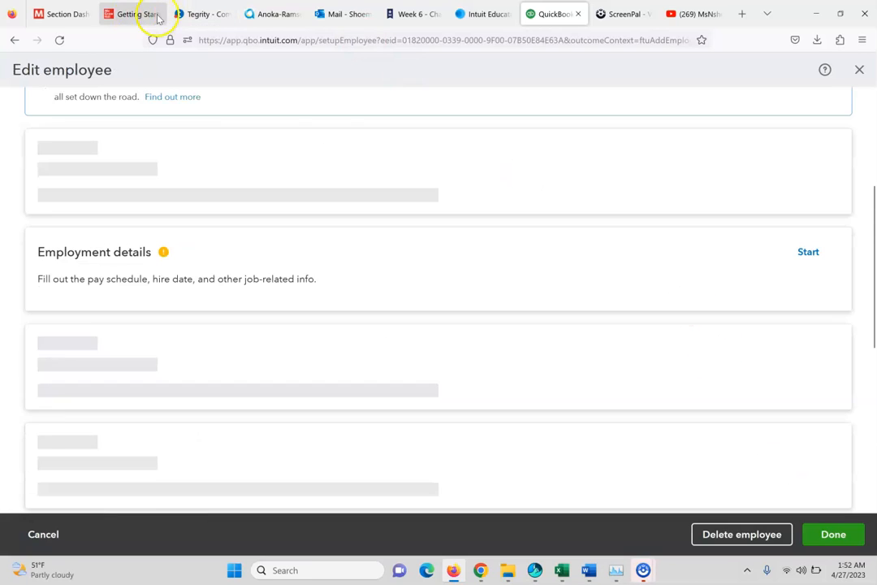
Step: Set the employee's Gender to Male in Personal info and save it
click(124, 15)
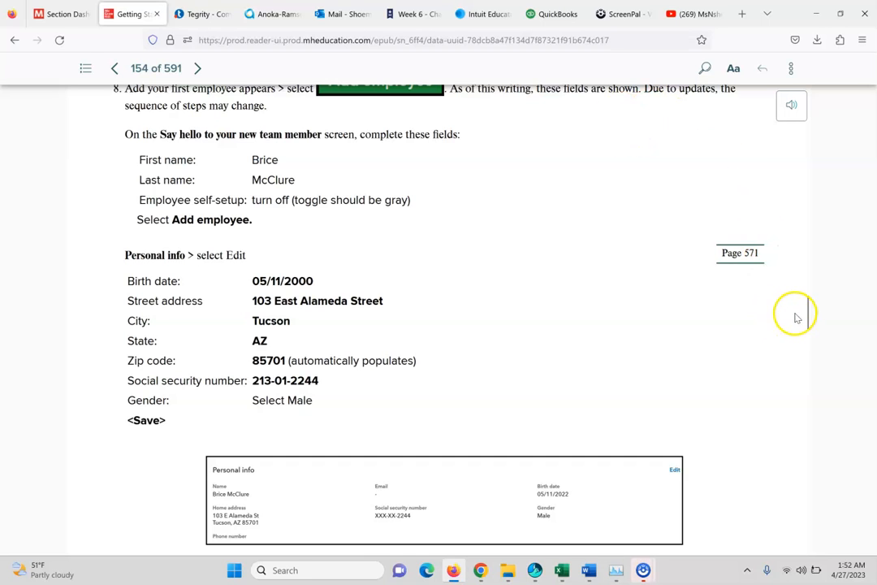
drag(808, 323, 810, 345)
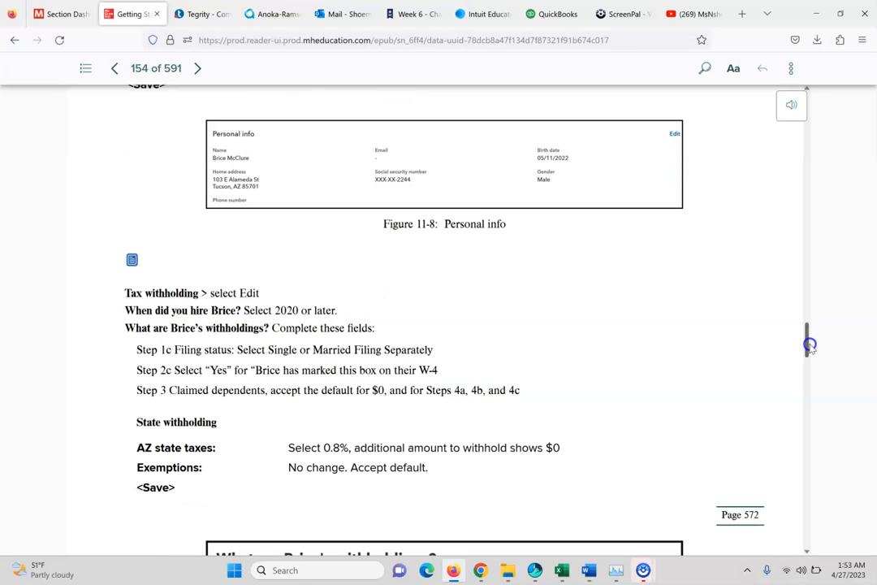
click(564, 7)
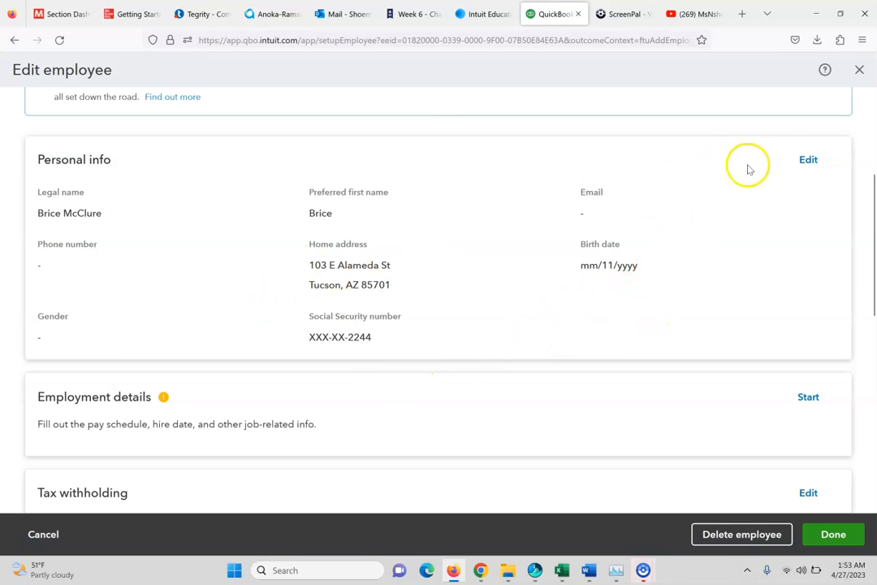
click(807, 161)
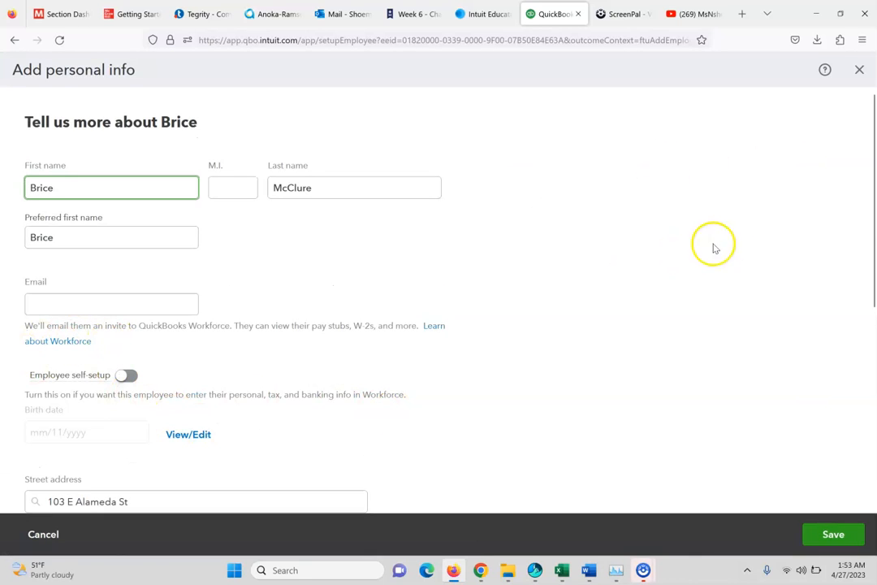
drag(871, 246, 873, 469)
click(181, 315)
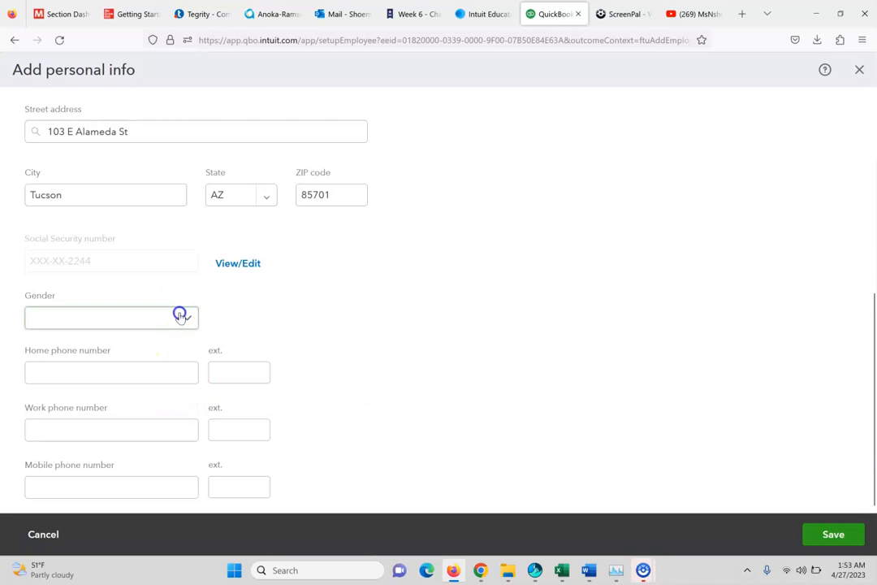
click(124, 370)
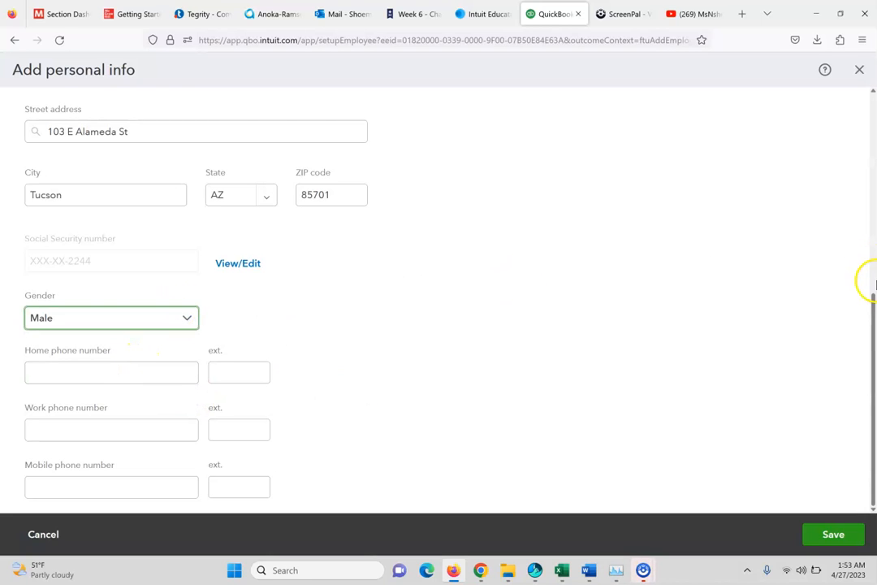
click(810, 537)
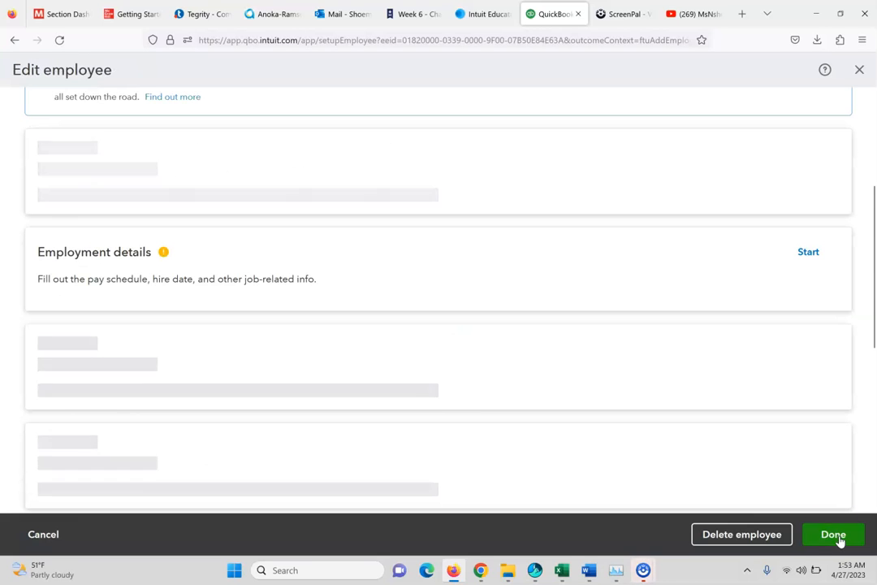
drag(871, 236, 874, 347)
Step: Edit Tax withholding and choose the 2020-or-later W-4 form
click(809, 235)
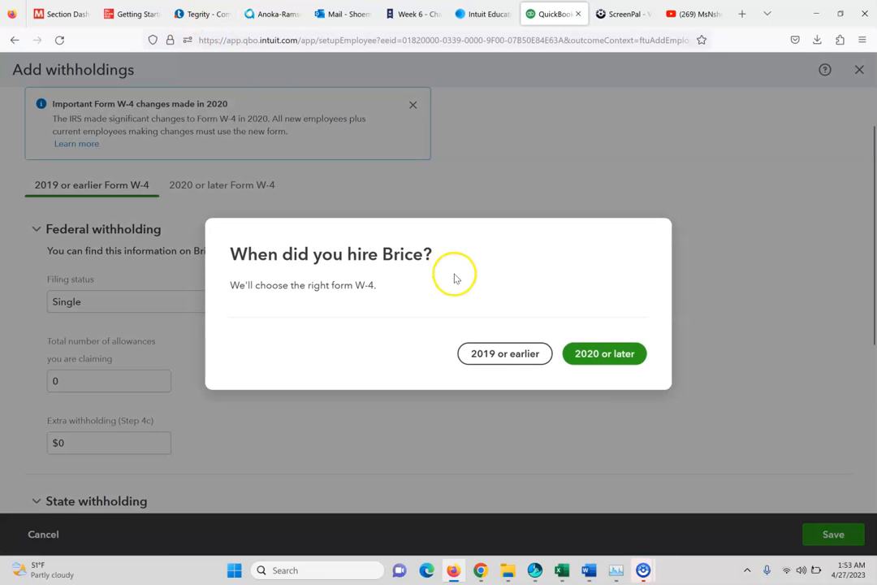
click(130, 14)
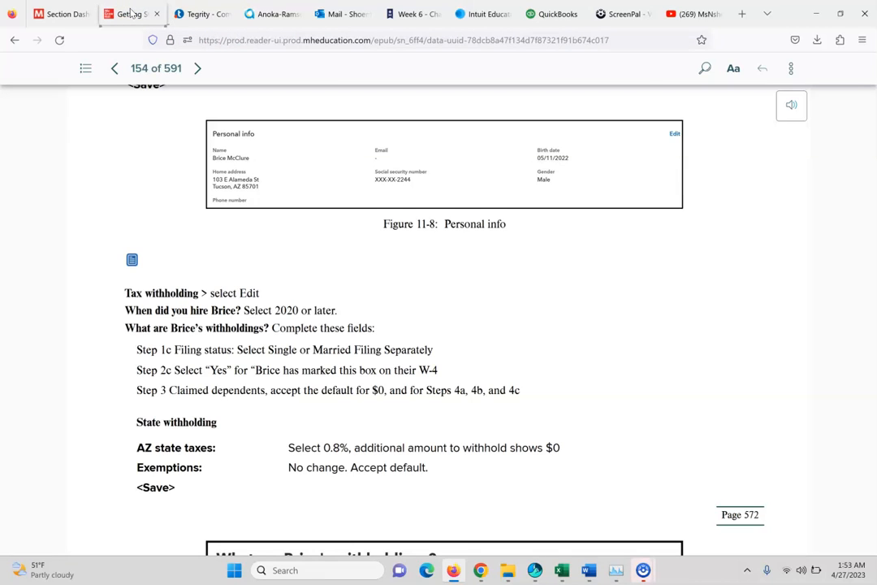
click(544, 11)
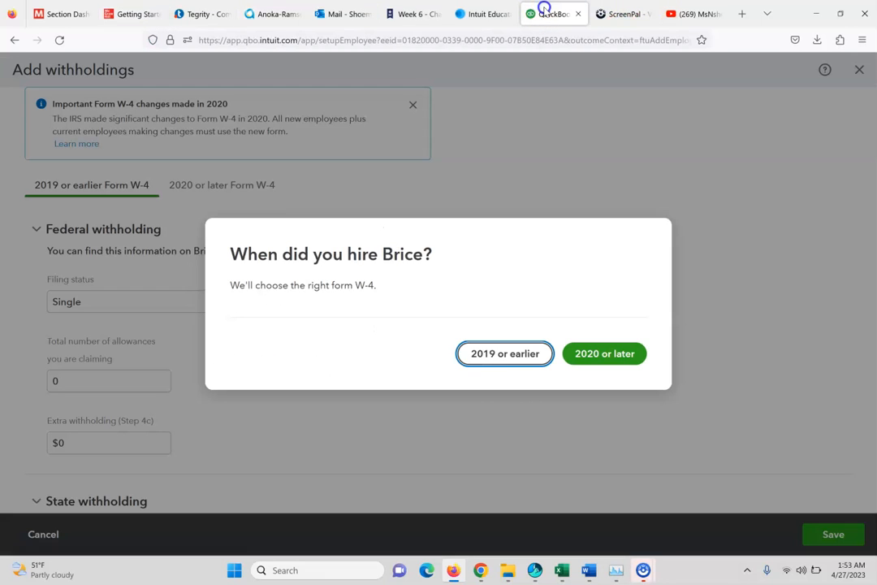
click(602, 357)
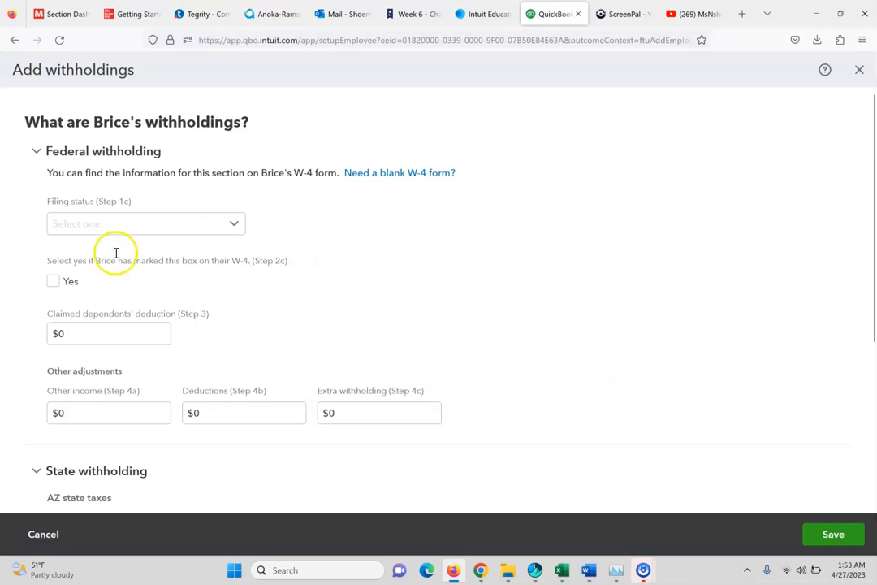
click(122, 12)
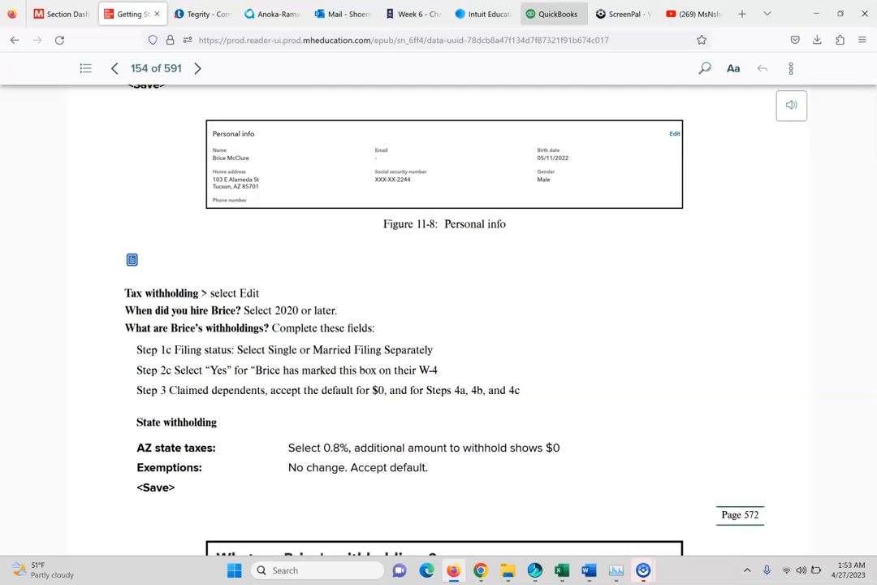
click(553, 13)
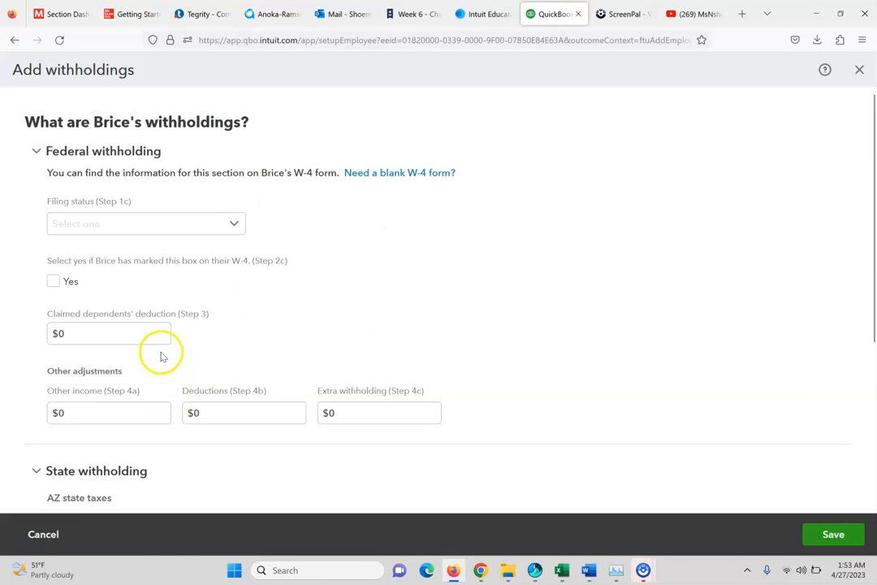
Step: Set filing status to Single or Married Filing Separately and mark Step 2c Yes
click(148, 226)
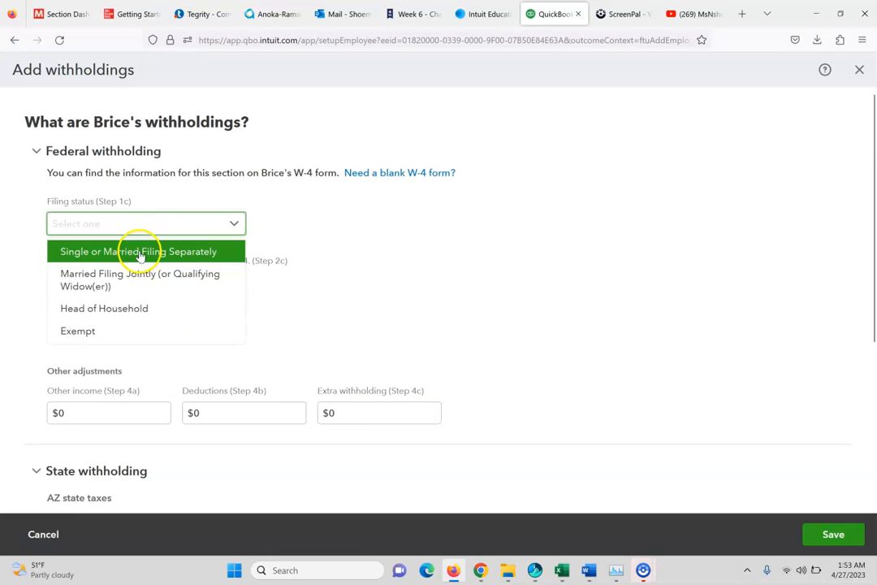
click(141, 252)
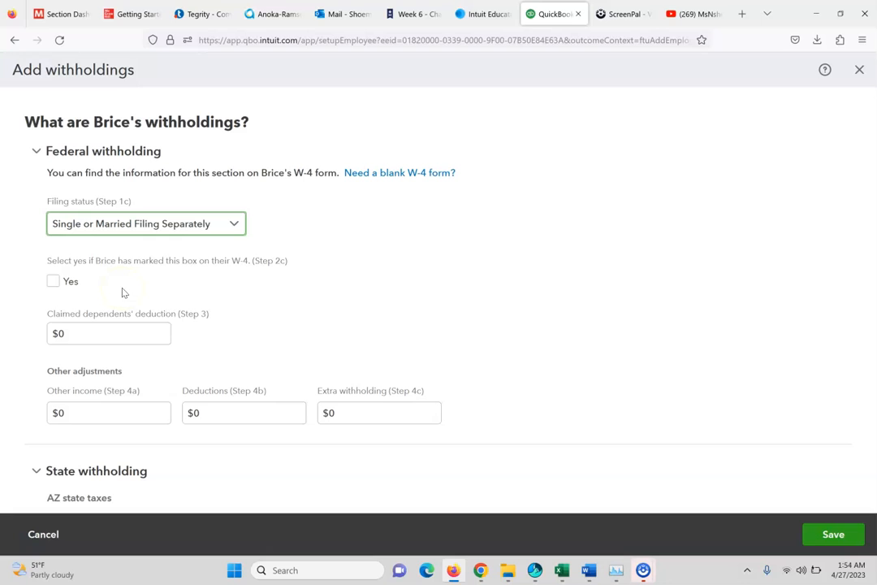
click(128, 14)
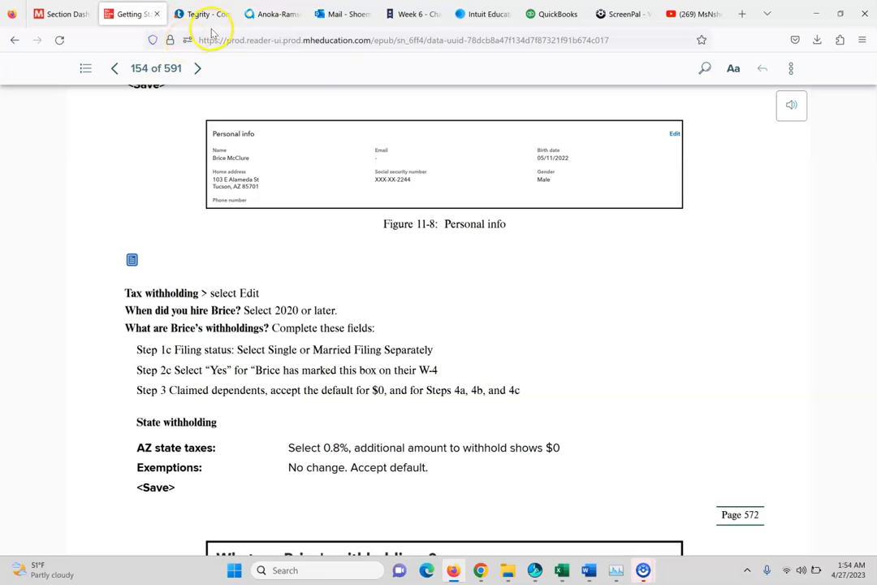
click(557, 13)
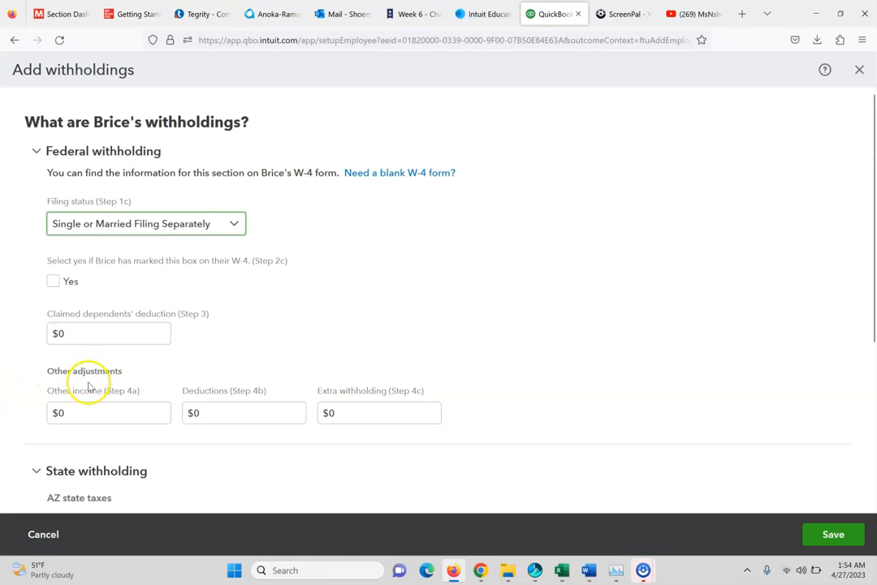
click(52, 283)
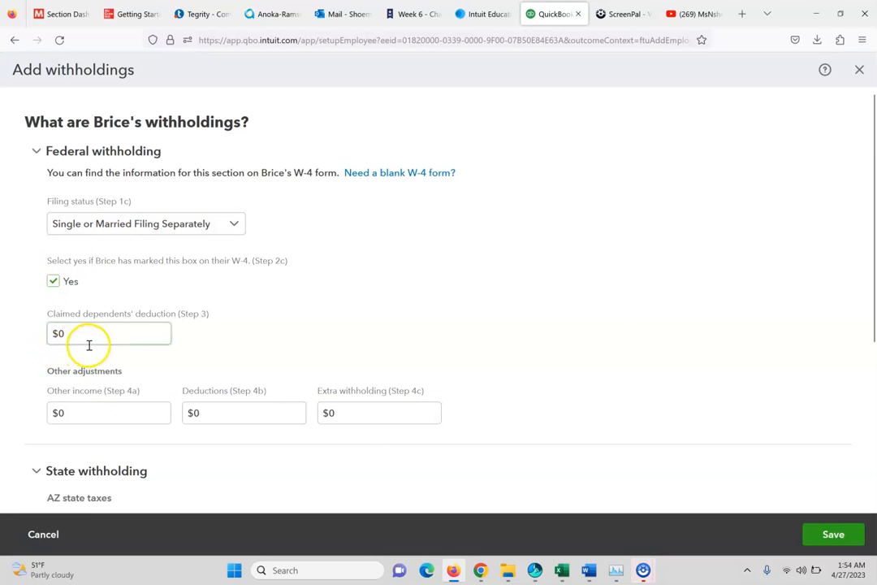
drag(874, 286, 875, 383)
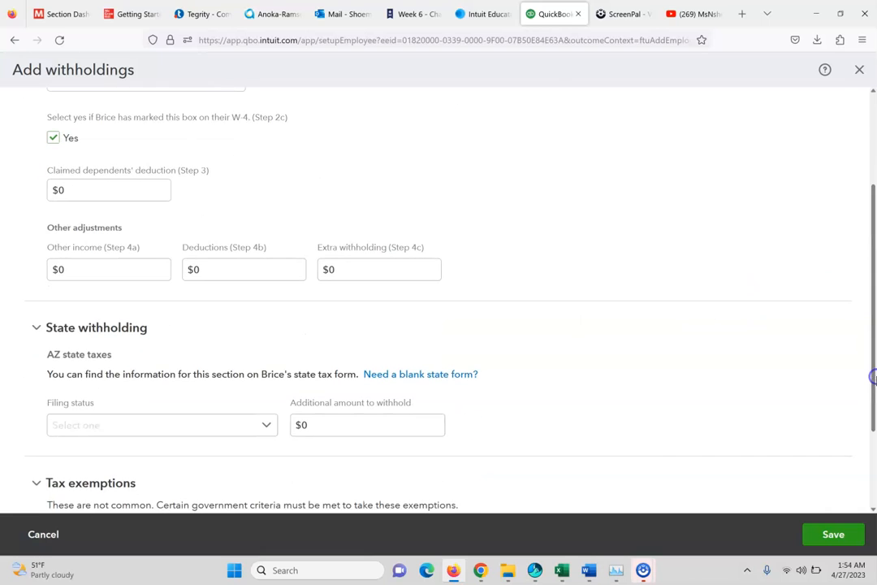
Step: Set the AZ state withholding filing status to 1.0%, with $0 additional withholding
click(134, 10)
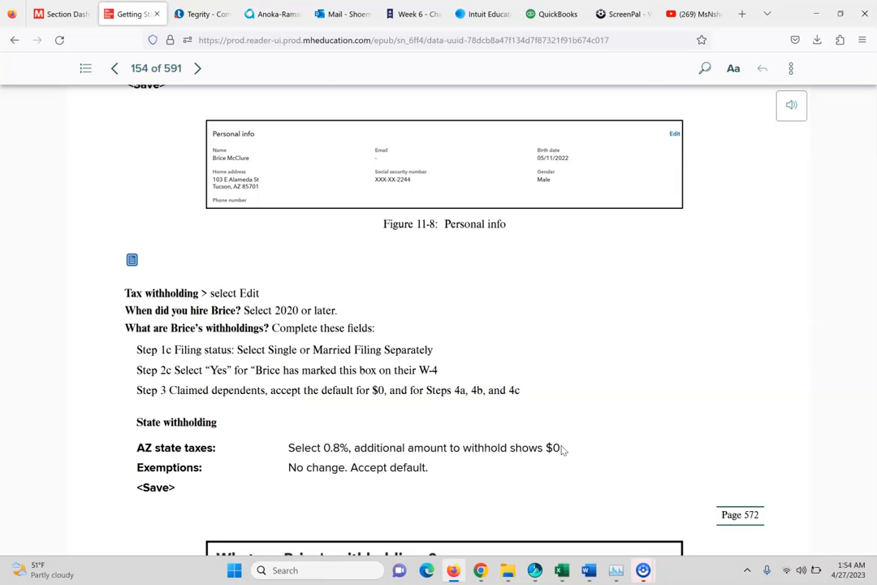
click(544, 13)
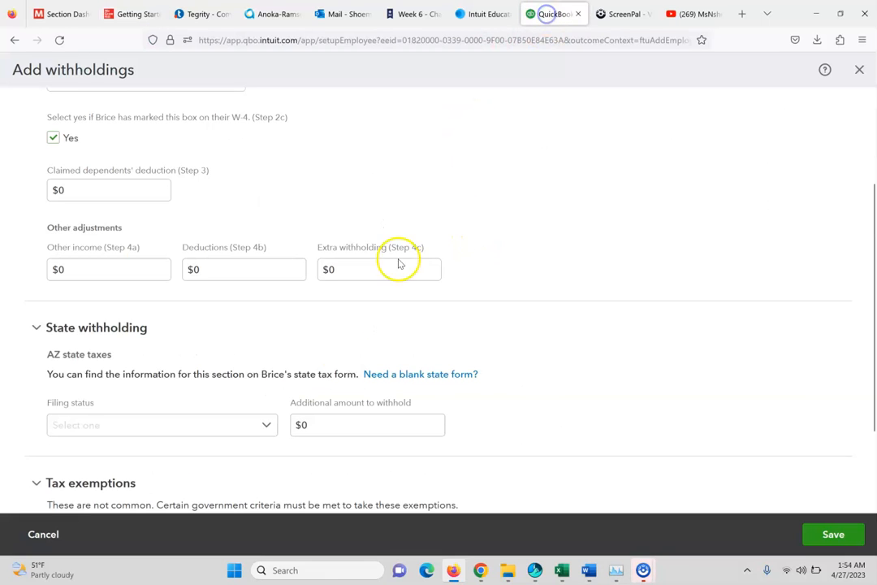
drag(873, 215, 874, 298)
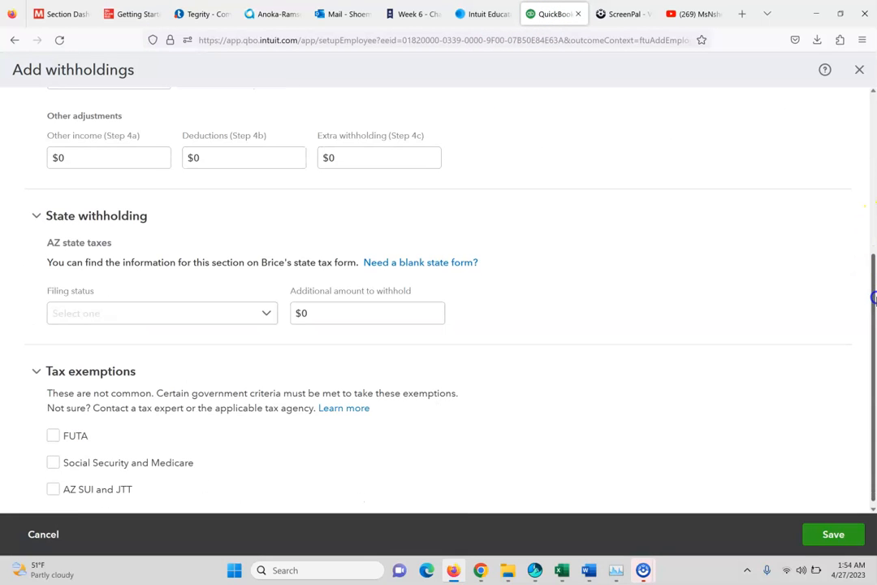
click(259, 315)
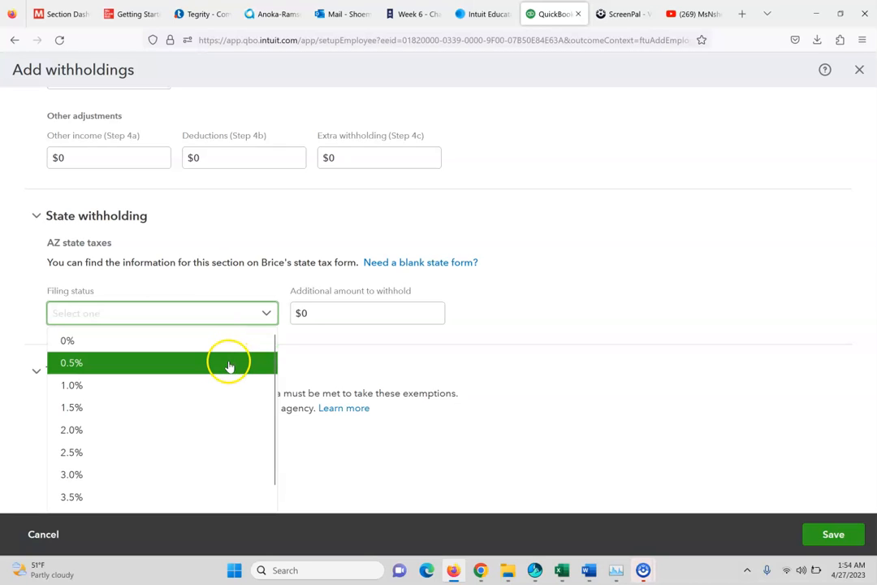
click(227, 385)
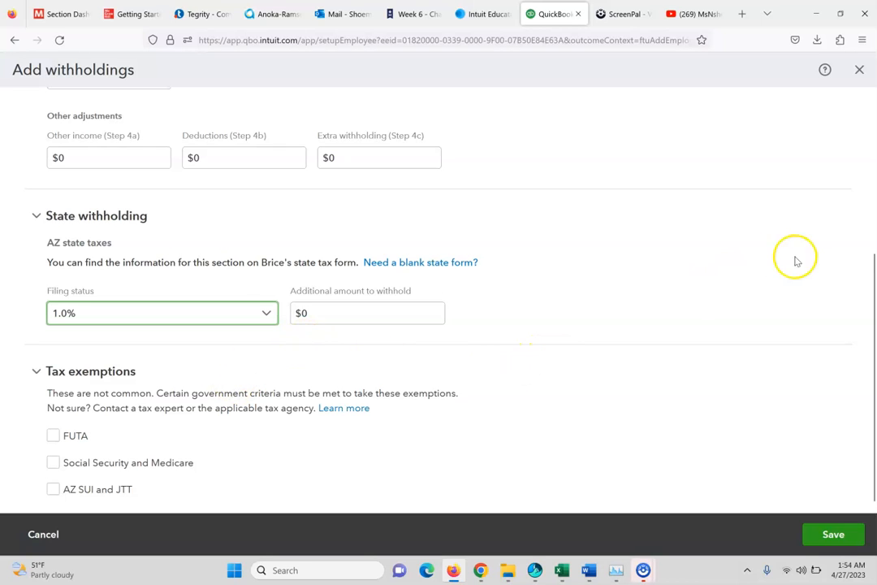
drag(875, 280, 876, 343)
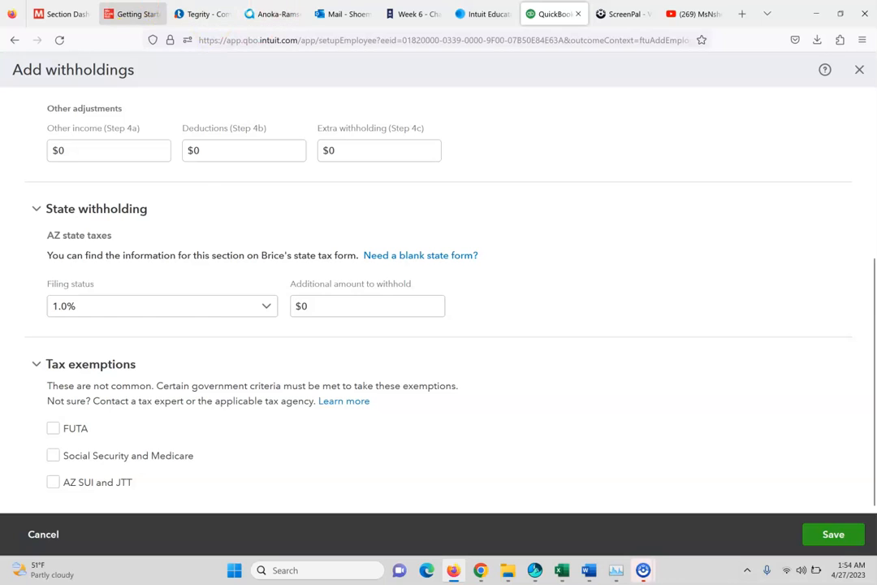
click(119, 7)
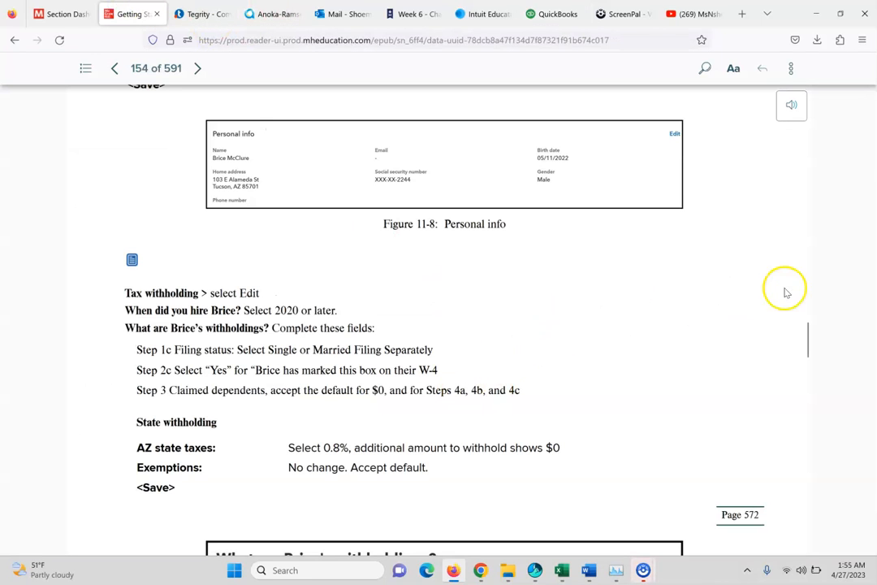
Step: Compare the withholdings with the eBook's figure and save them with no tax exemptions
drag(806, 332, 824, 380)
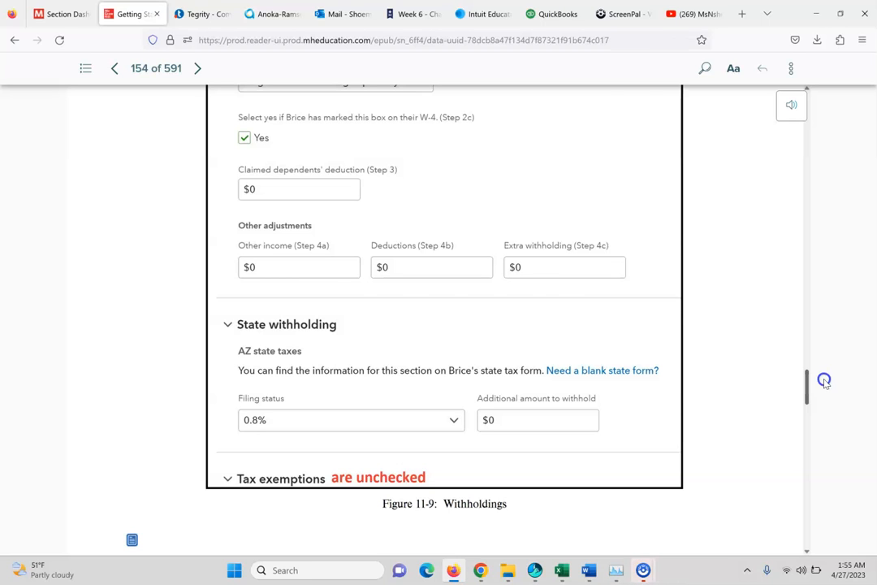
drag(825, 380, 827, 399)
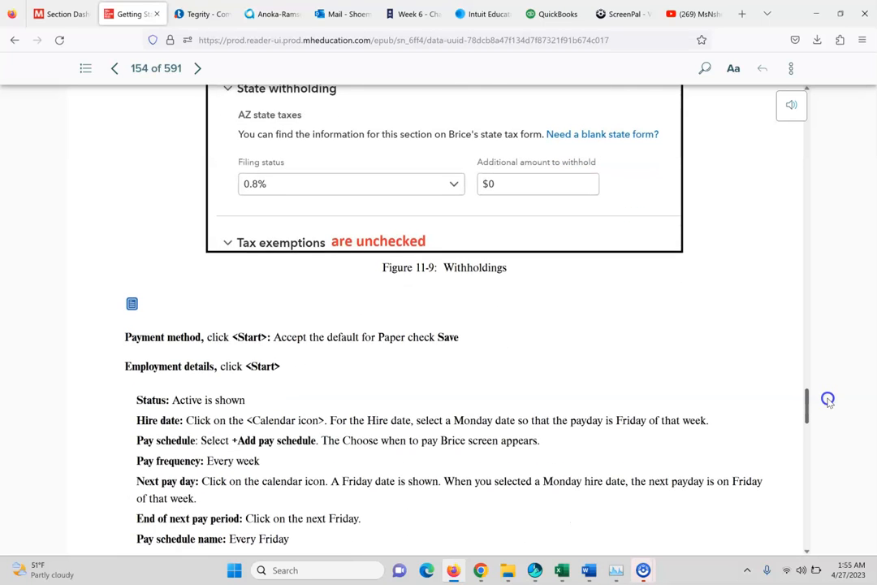
drag(828, 399, 829, 404)
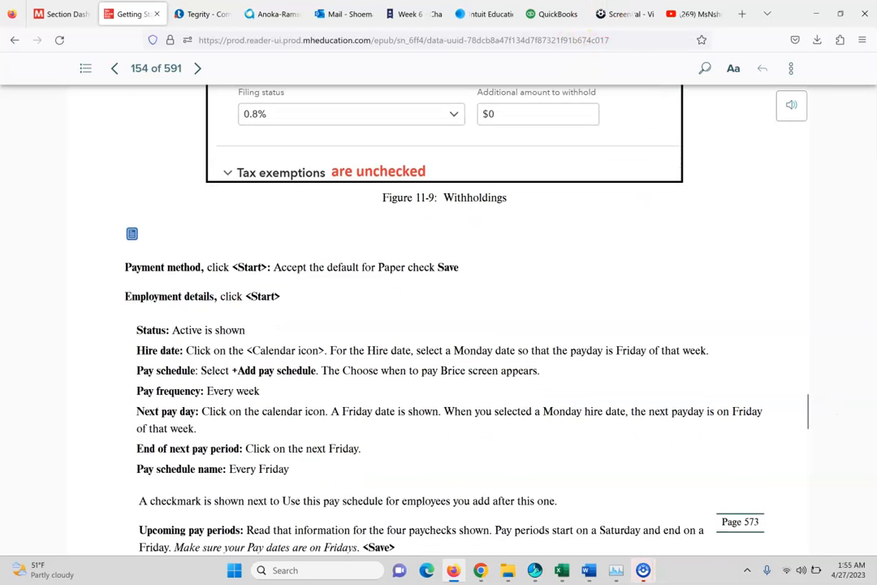
click(556, 14)
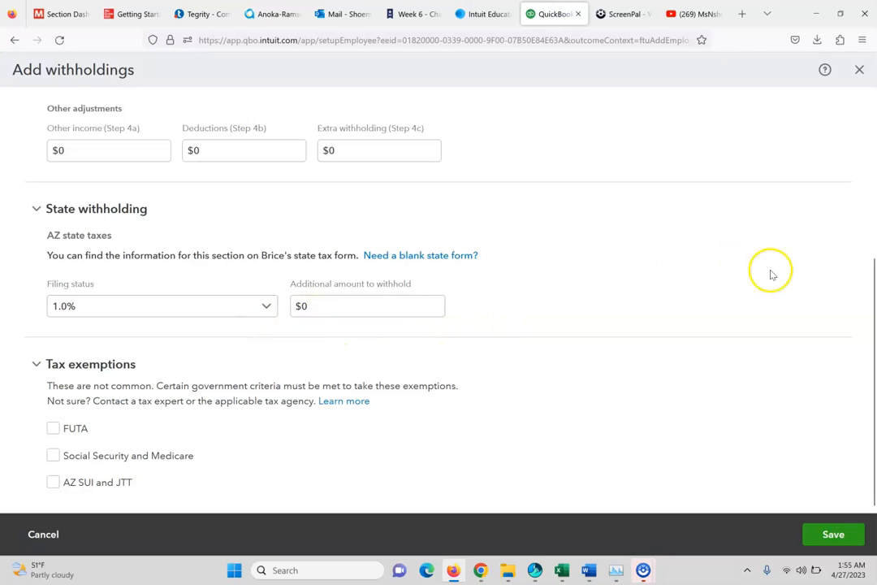
click(874, 360)
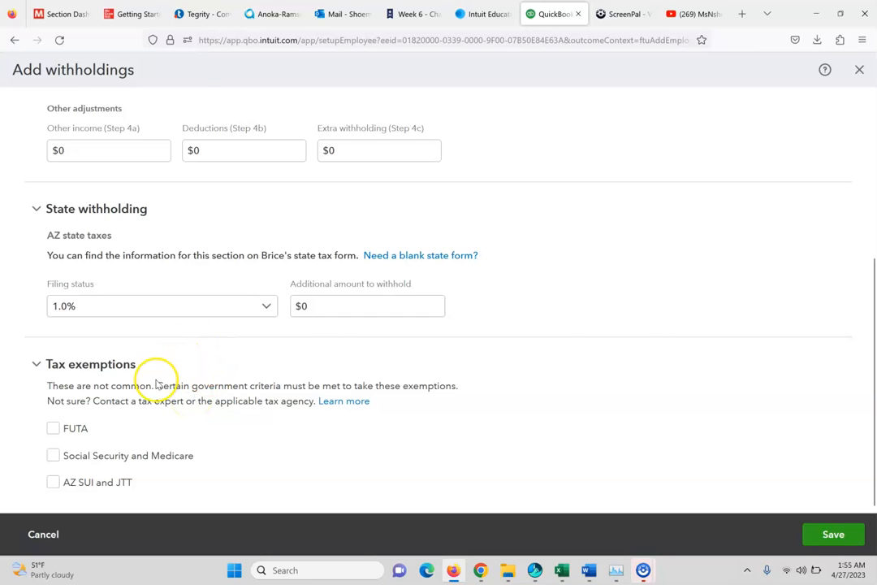
click(130, 10)
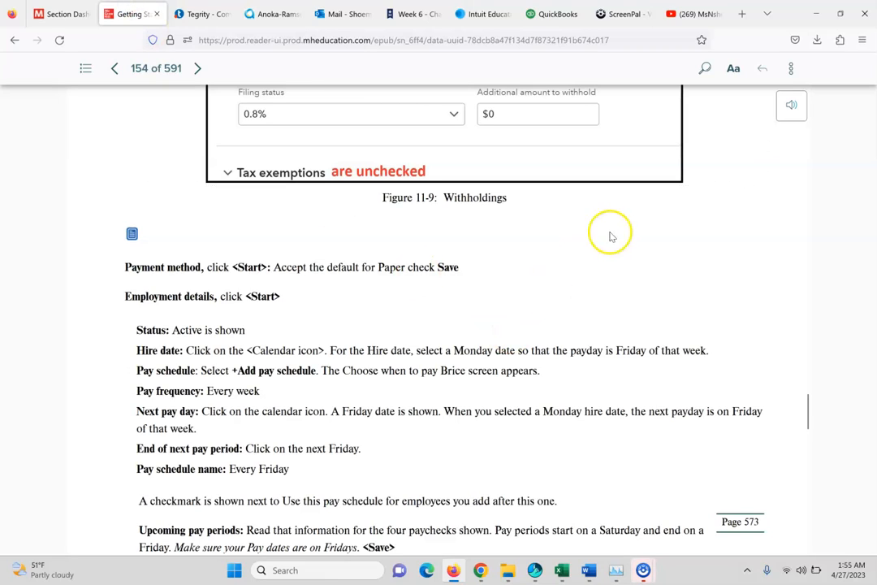
drag(808, 406, 808, 457)
click(555, 12)
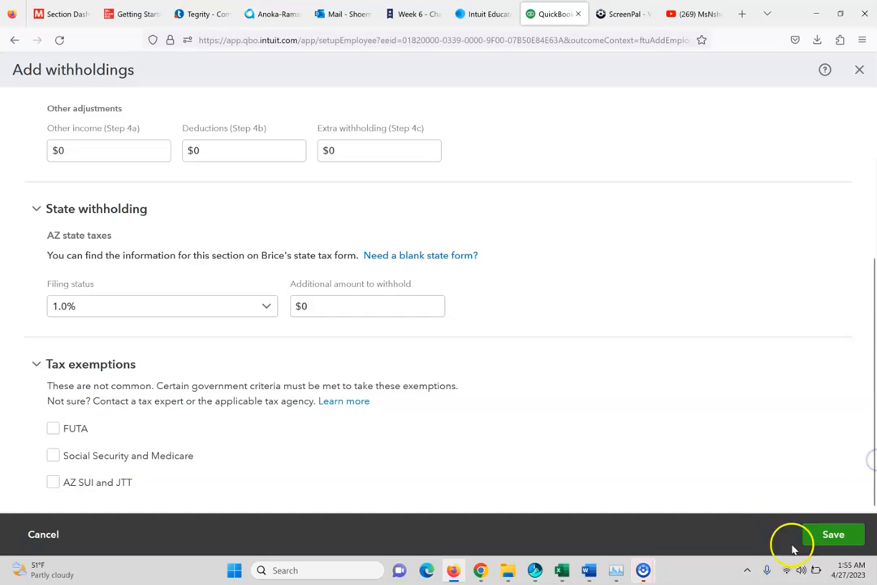
click(838, 541)
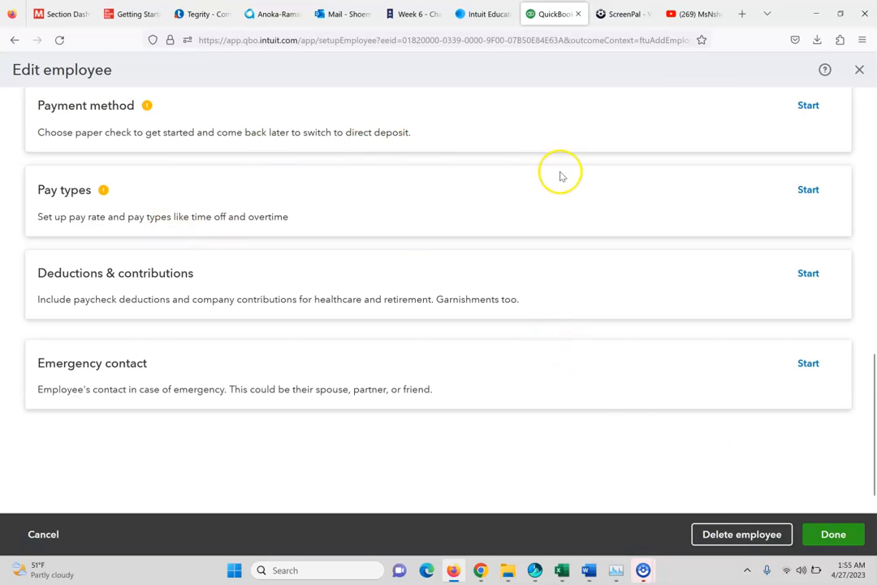
Step: Keep Paper check as the employee's payment method and save it
click(806, 105)
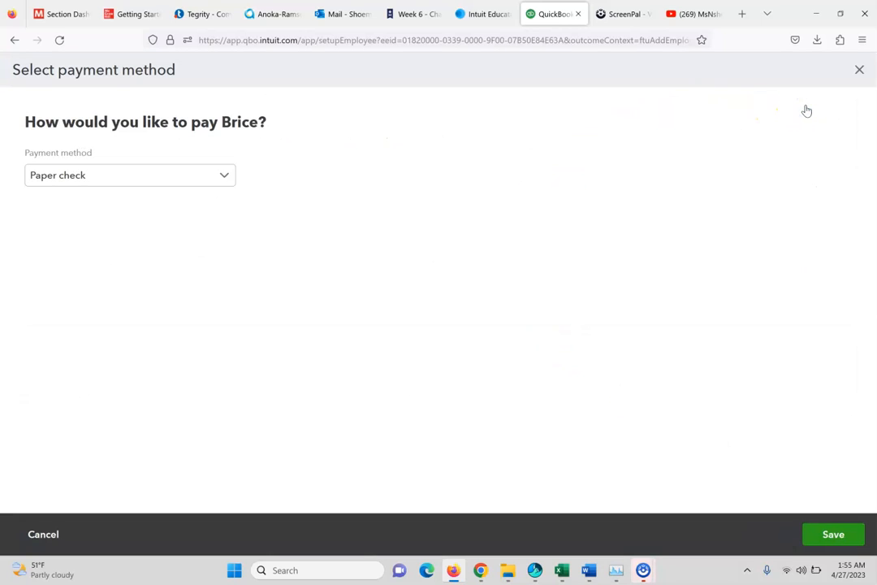
click(841, 534)
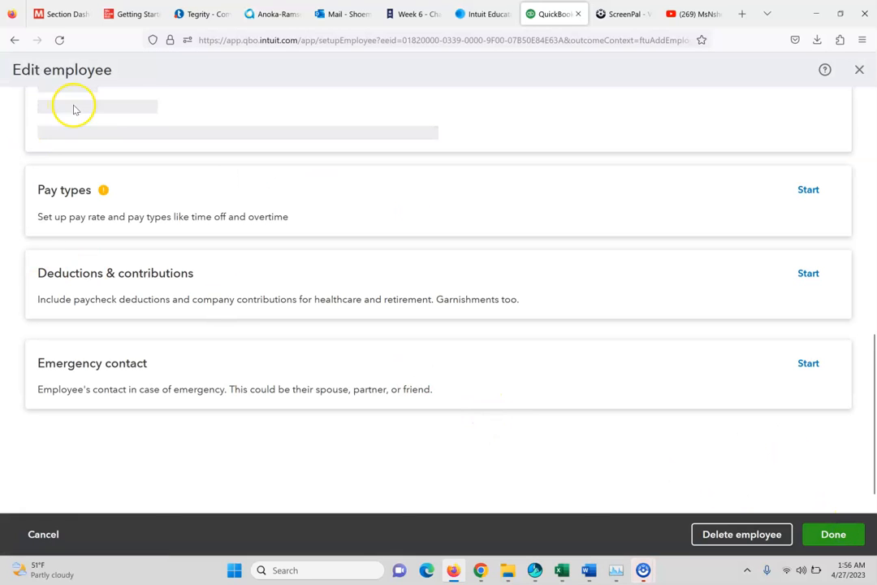
click(115, 13)
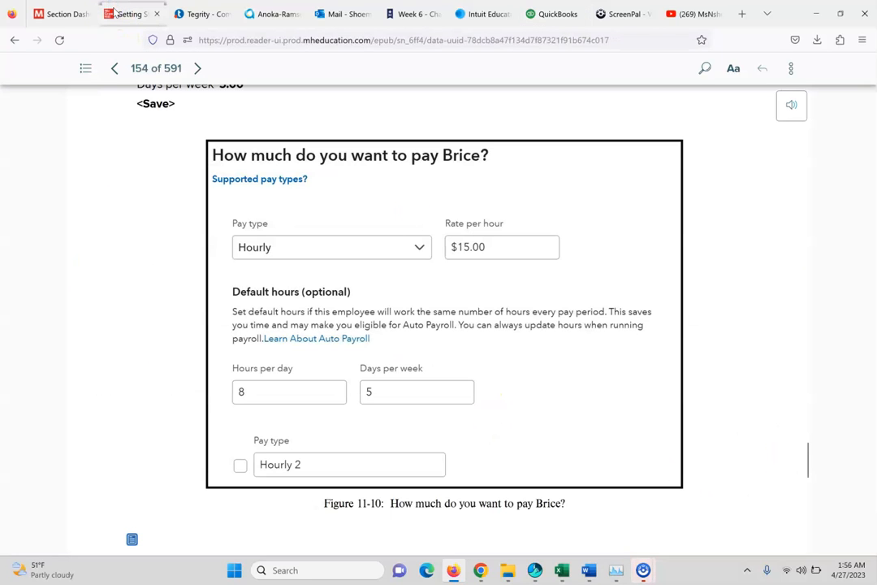
drag(809, 447, 818, 411)
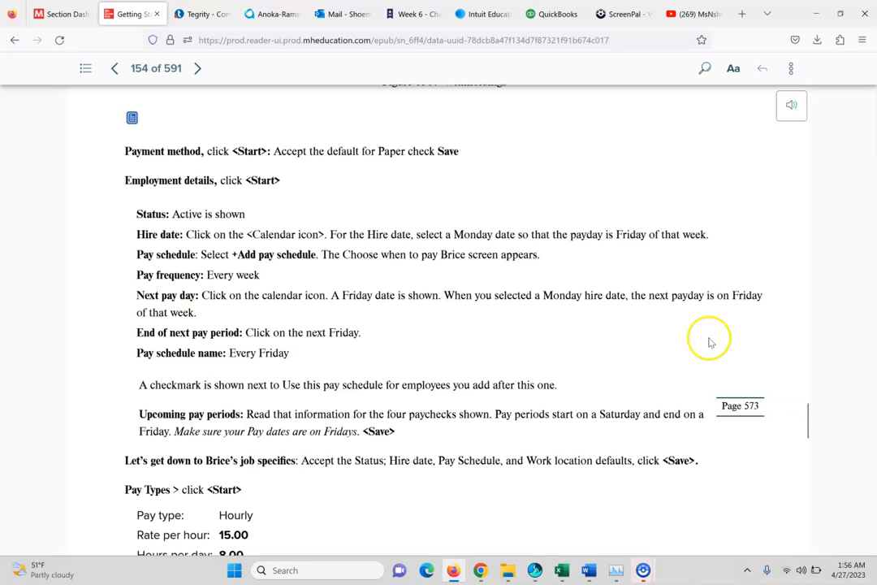
click(529, 8)
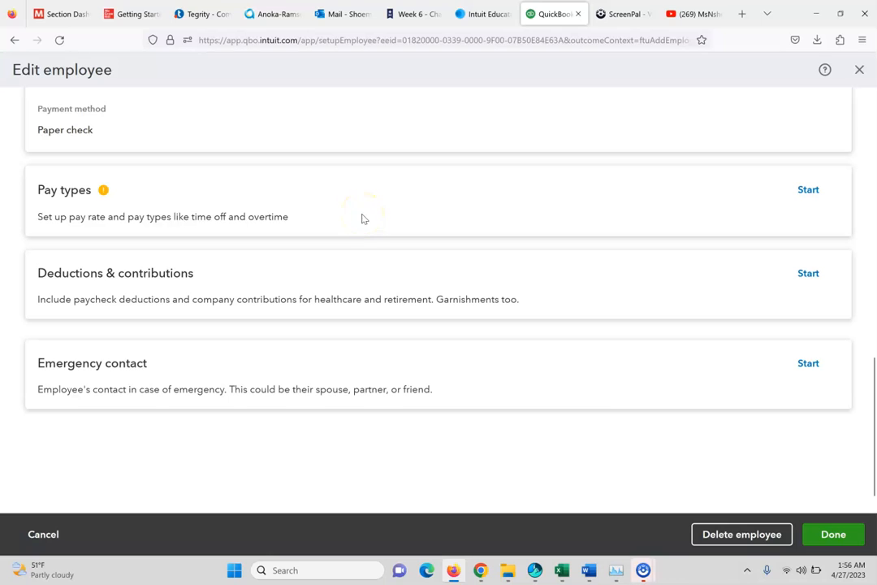
Step: Set up Pay types with Hourly as the pay type, leaving the Rate per hour box to fill
click(808, 189)
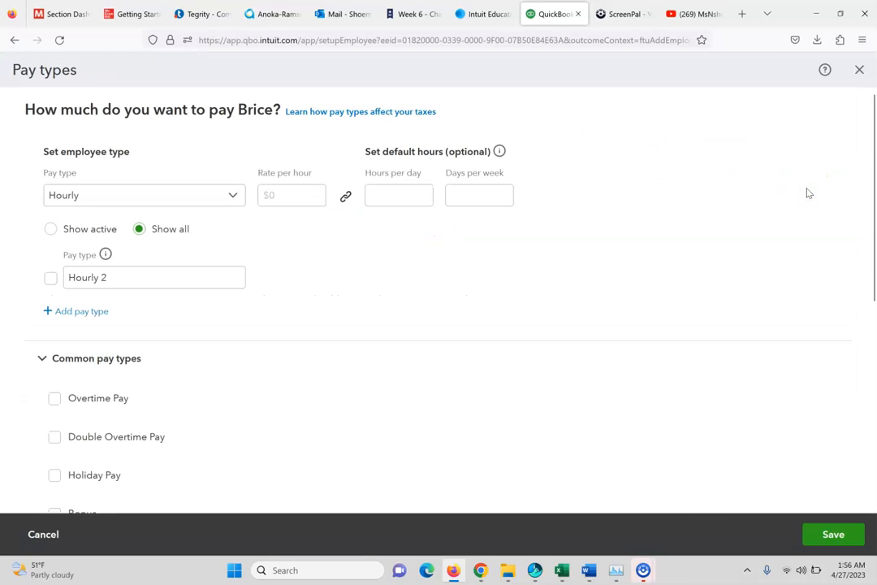
click(478, 177)
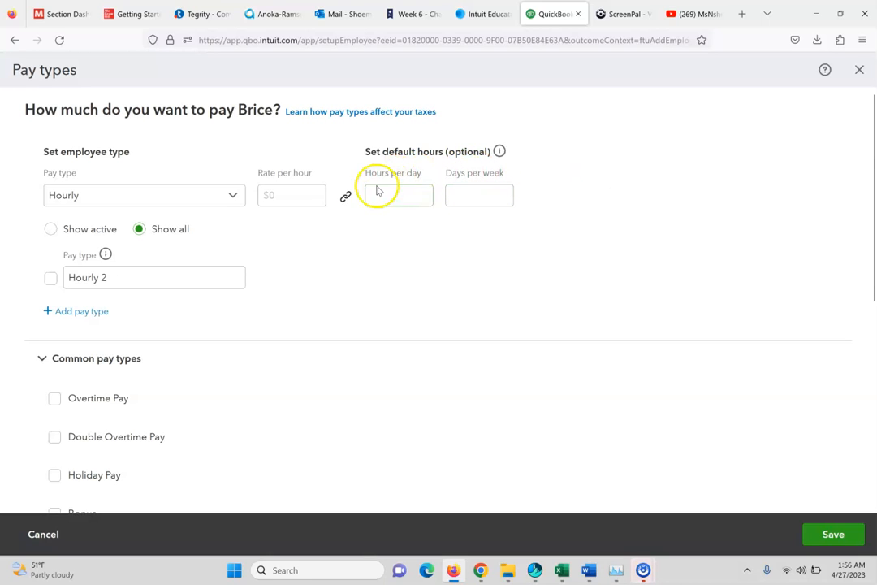
click(121, 13)
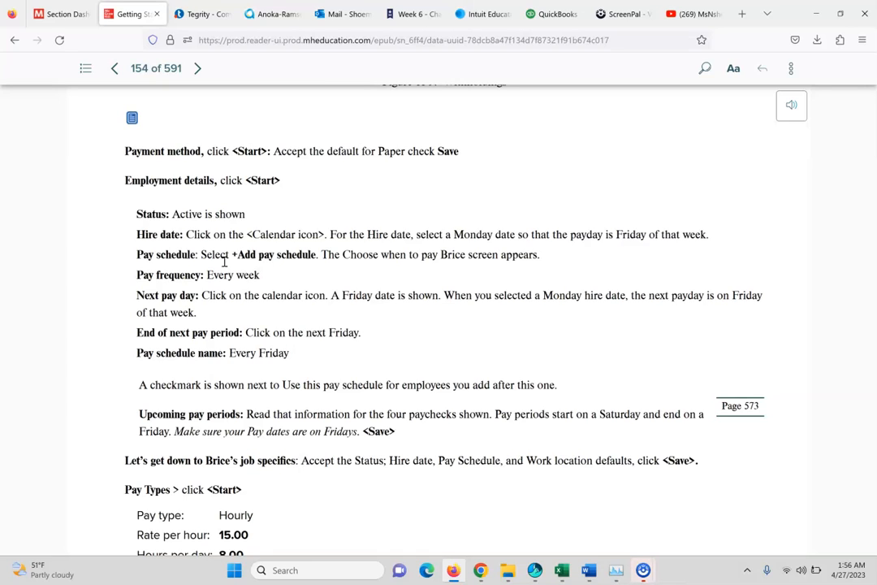
click(542, 8)
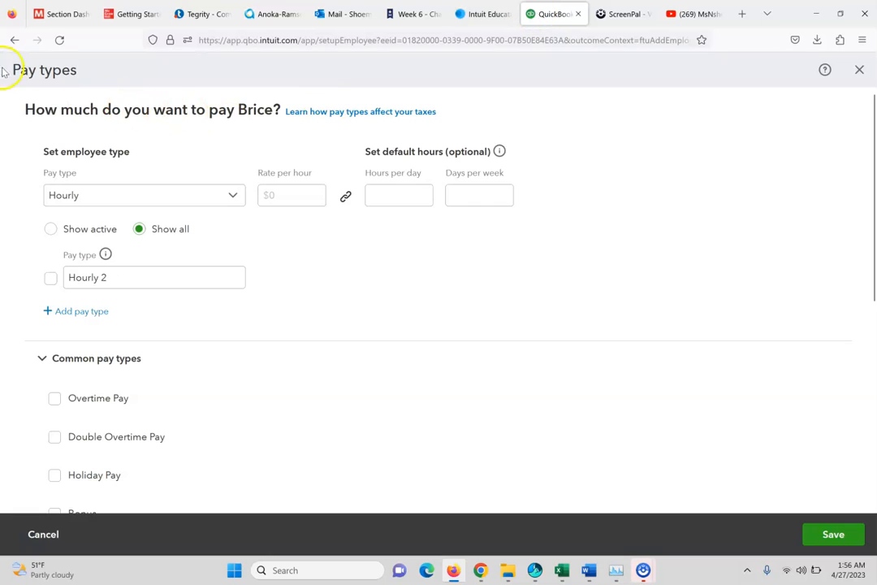
click(15, 40)
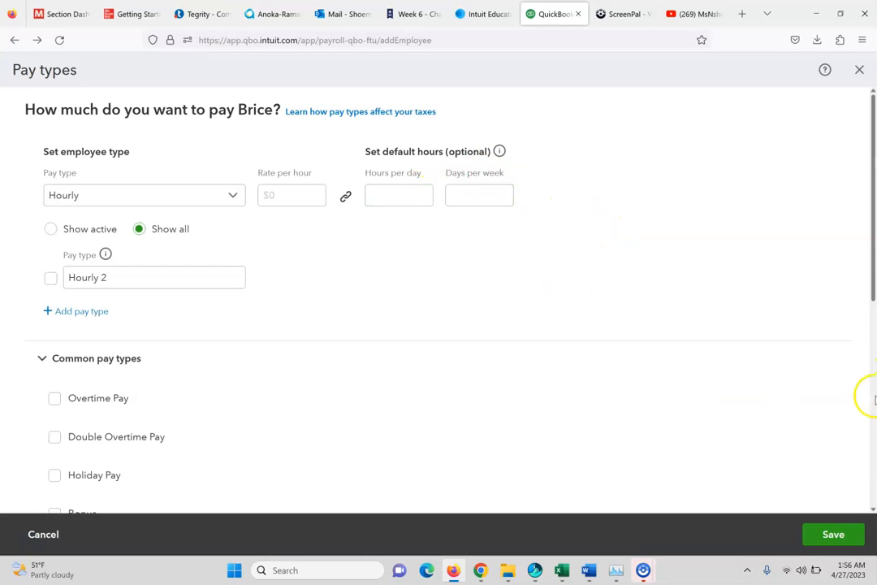
drag(871, 312, 874, 238)
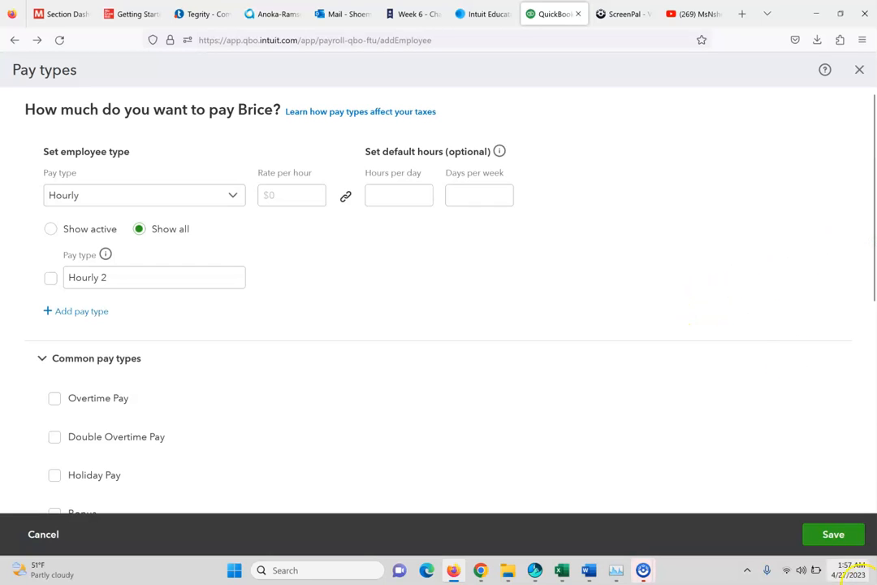
click(833, 534)
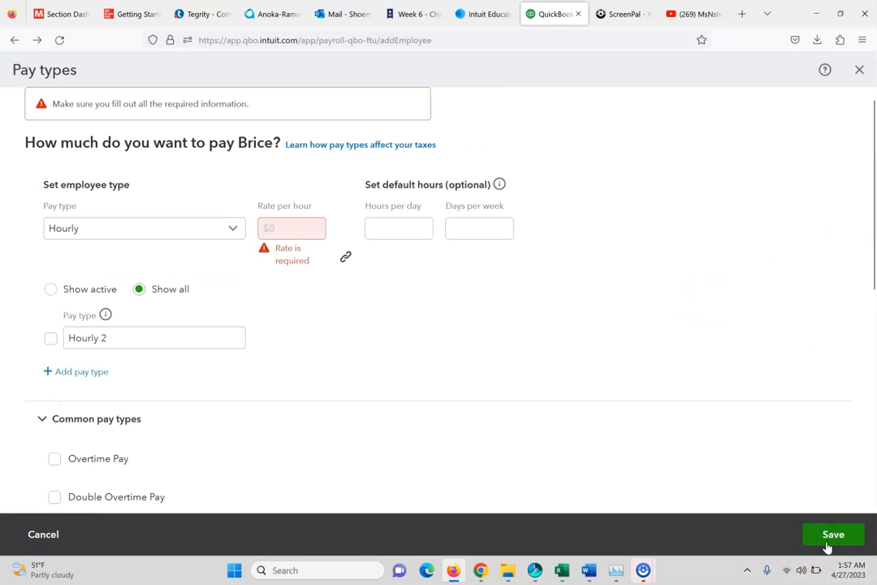
click(610, 421)
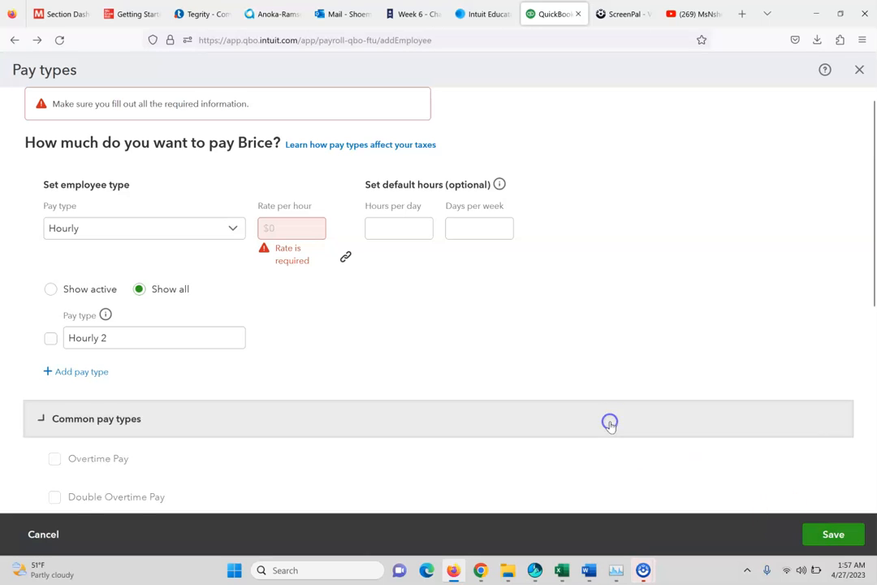
click(130, 14)
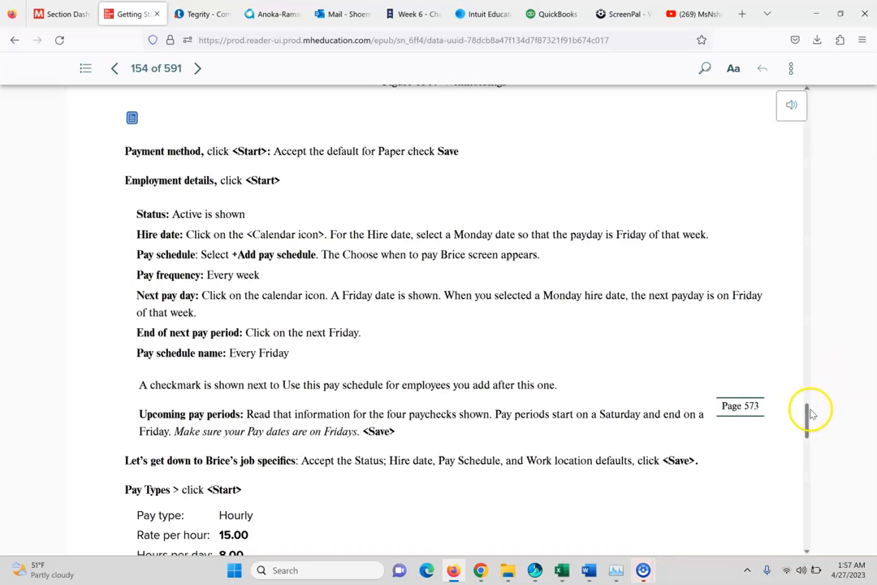
drag(810, 415, 811, 428)
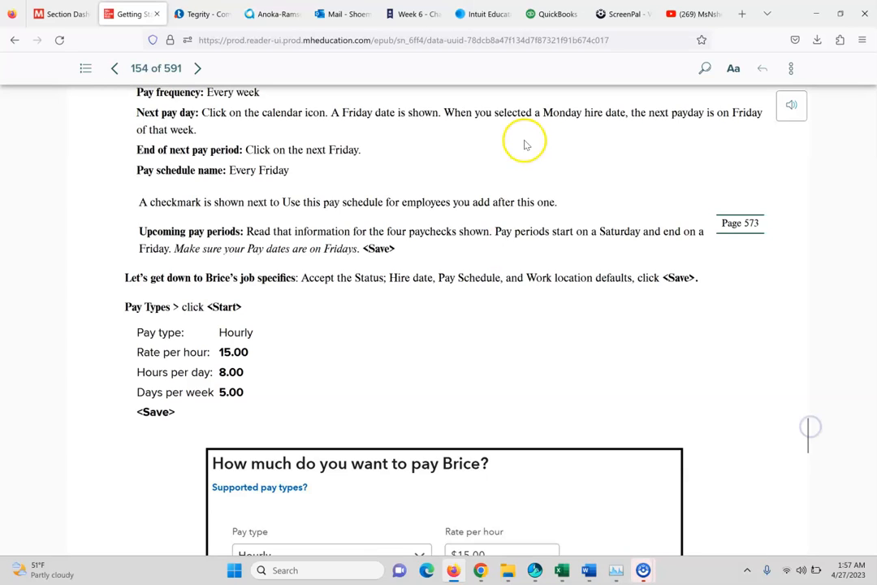
click(559, 13)
click(281, 228)
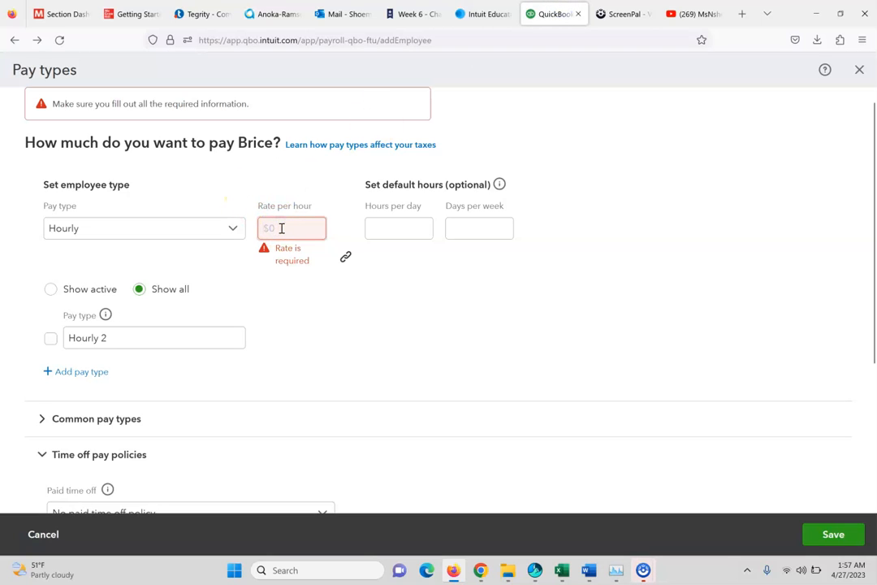
Step: Enter $15.00 per hour, 8 hours per day and 5 days per week, then save
text(15)
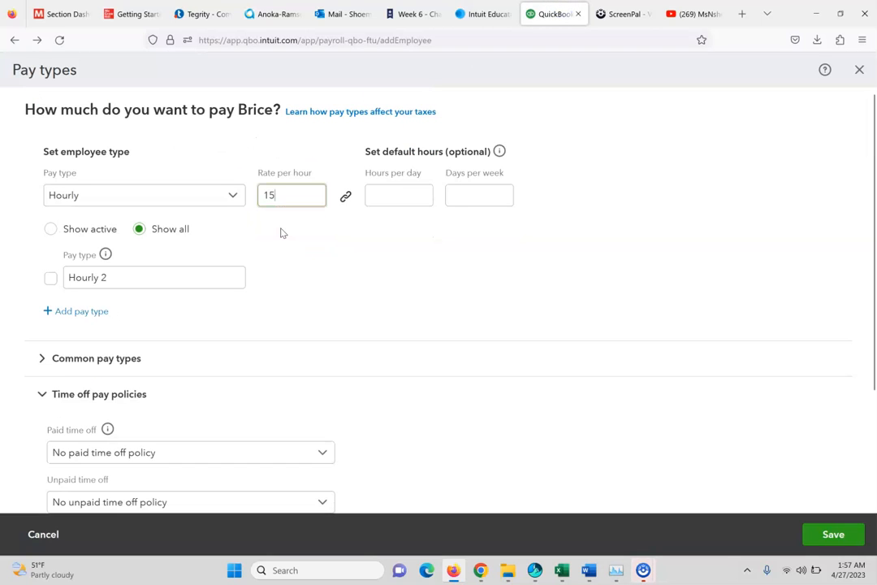
text(.00)
click(406, 189)
key(Tab)
text(5)
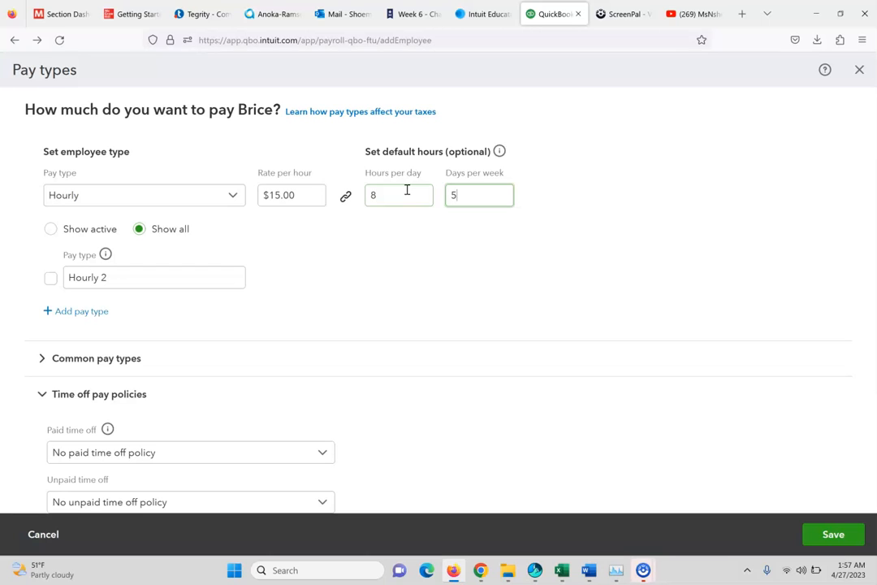
click(126, 14)
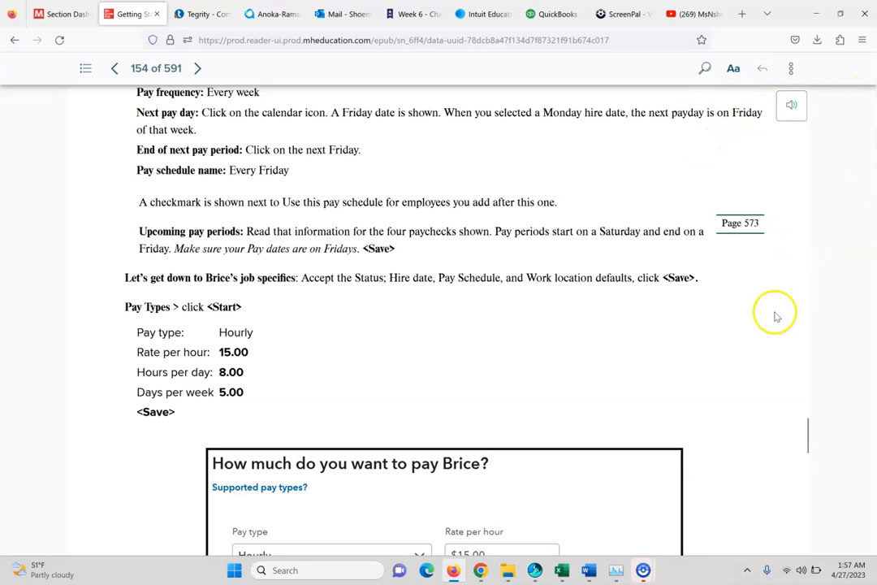
drag(807, 431, 823, 507)
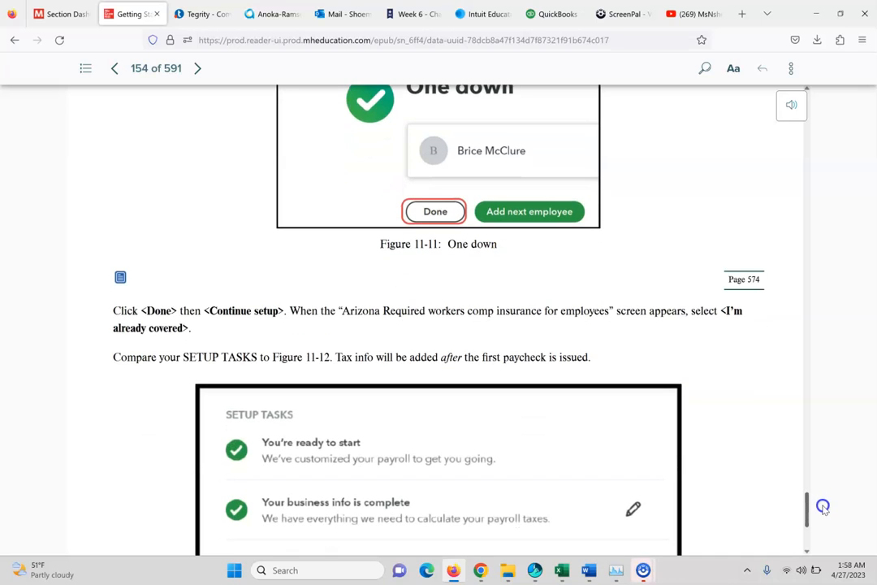
drag(823, 506, 823, 509)
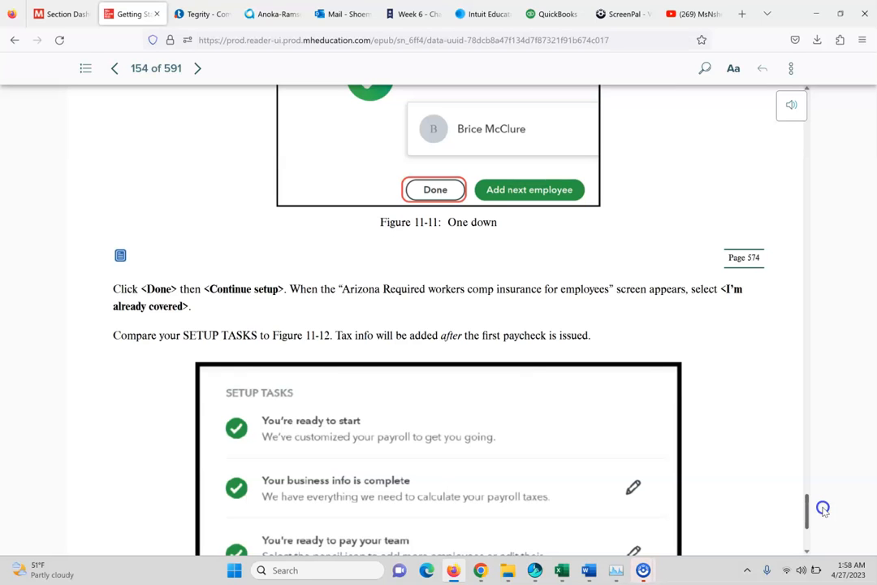
drag(823, 509, 828, 524)
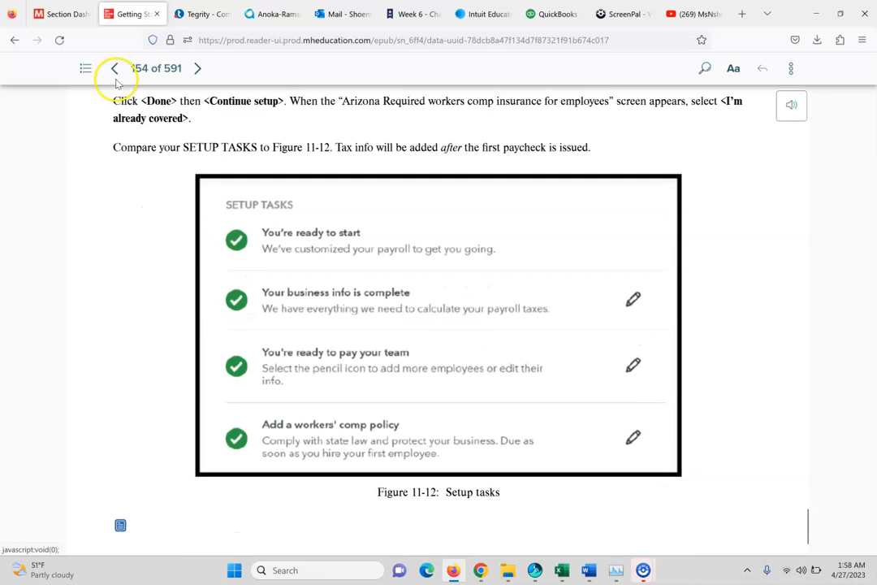
click(548, 14)
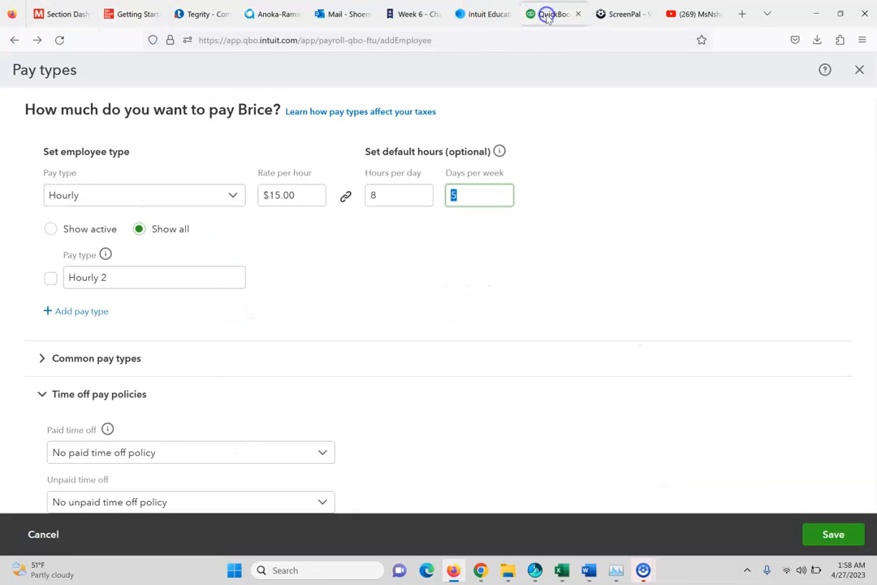
drag(874, 312, 874, 435)
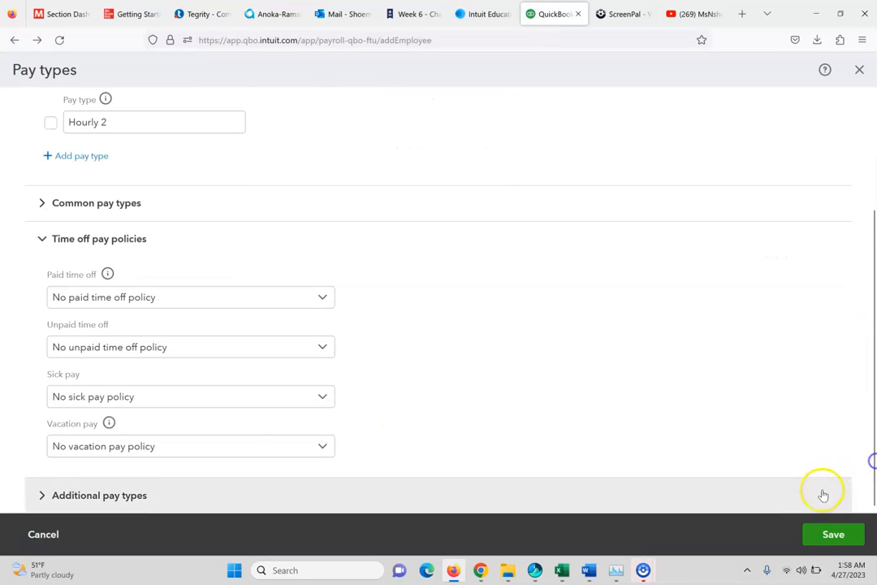
click(830, 535)
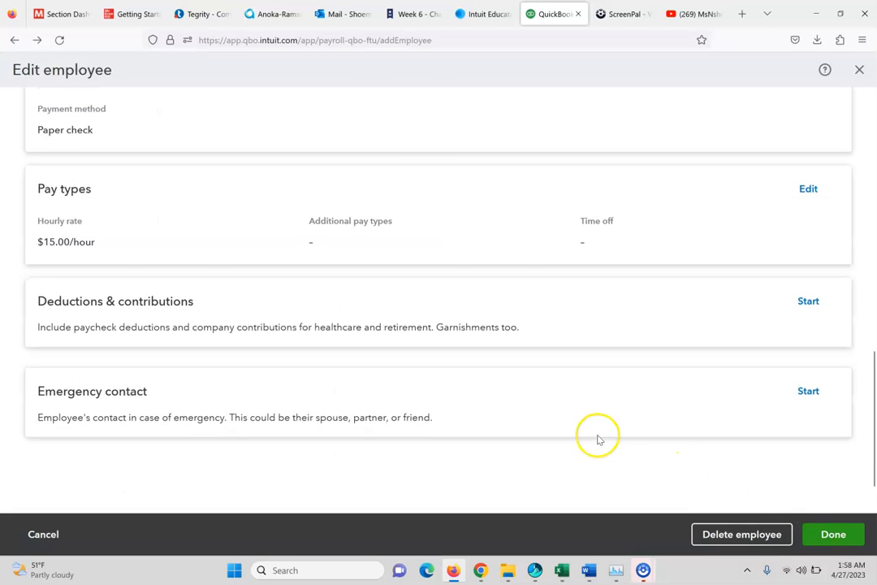
click(831, 300)
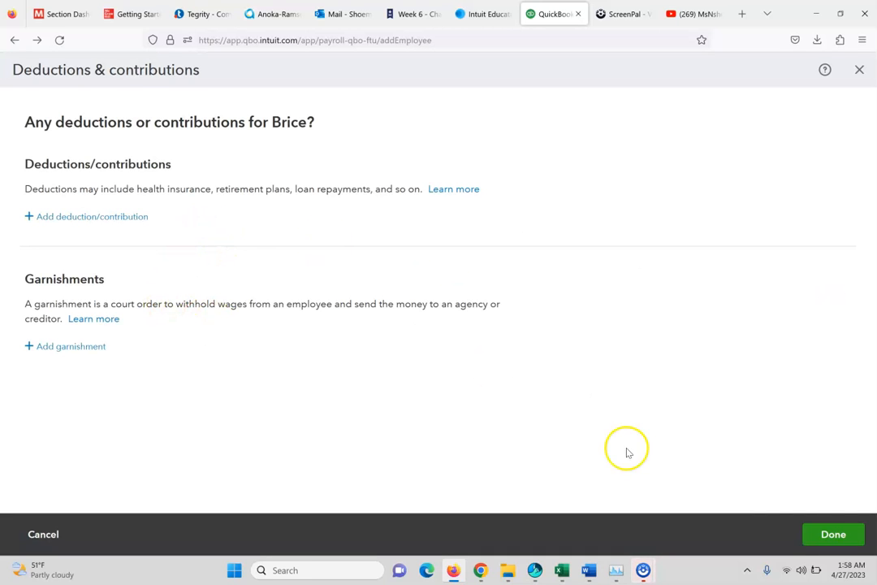
click(829, 532)
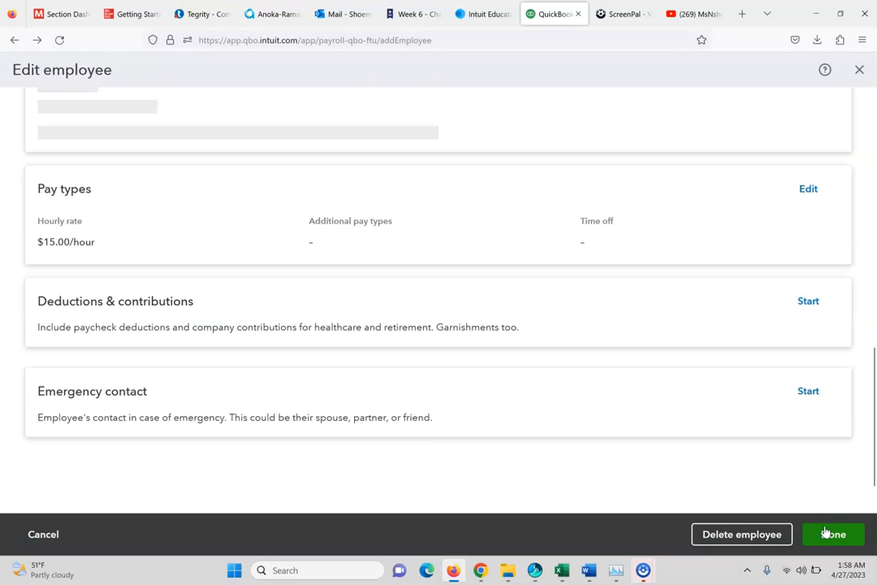
drag(874, 400, 874, 421)
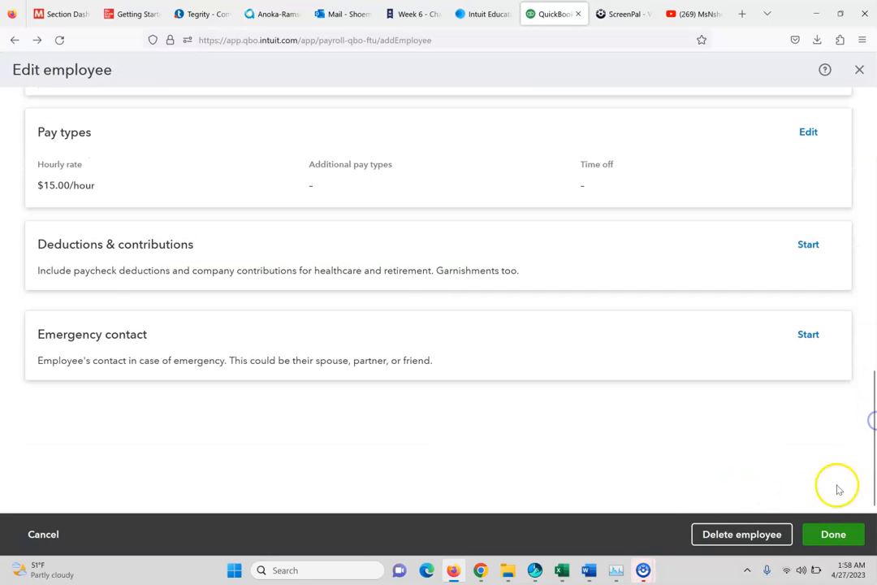
click(839, 534)
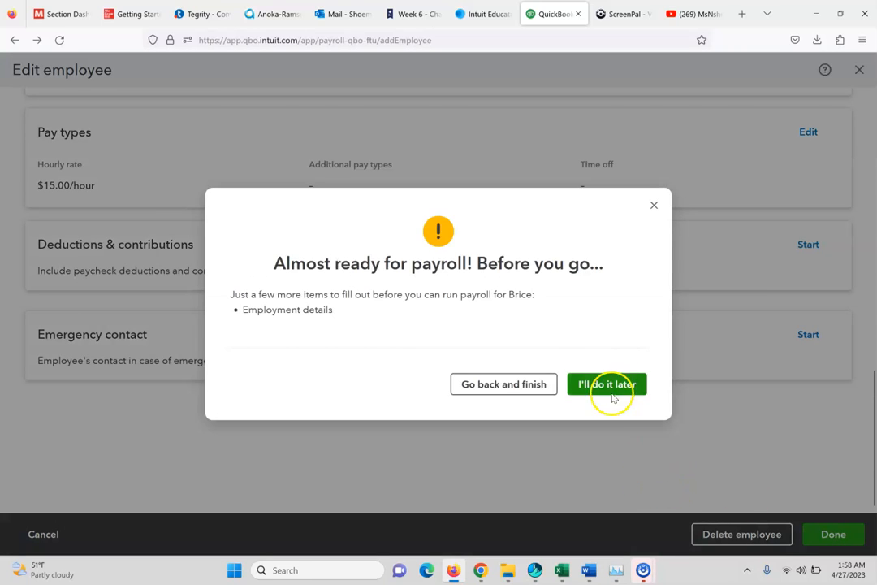
click(502, 387)
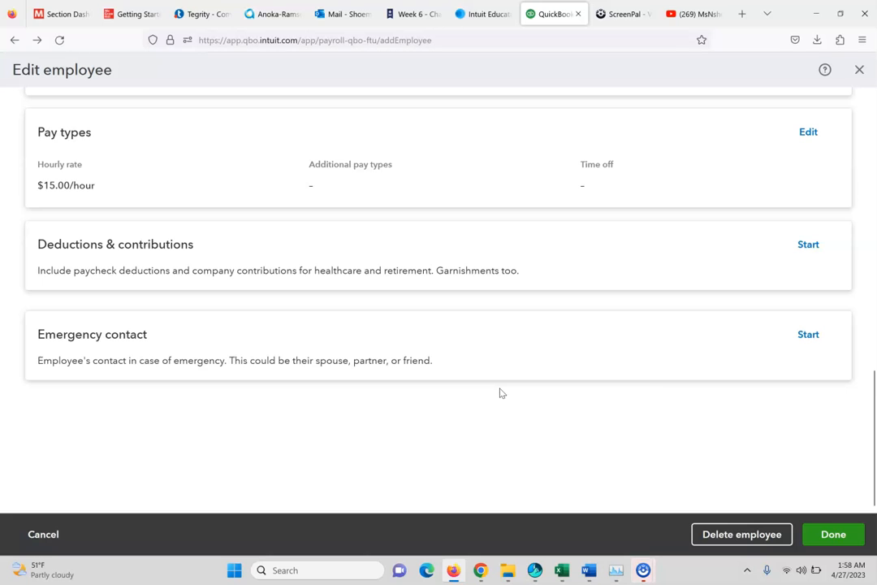
drag(872, 422, 873, 282)
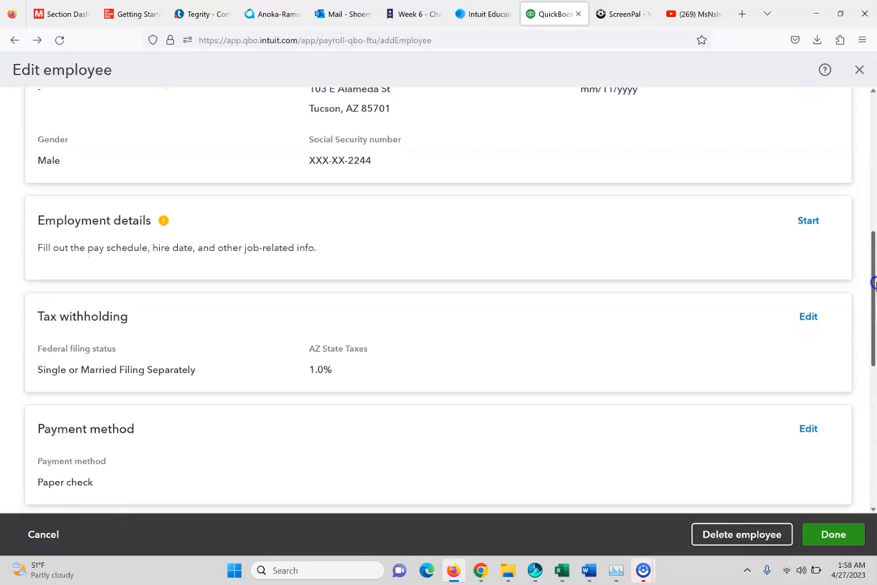
Step: Keep employee status Active and set the hire date to Monday, April 24, 2023
click(809, 229)
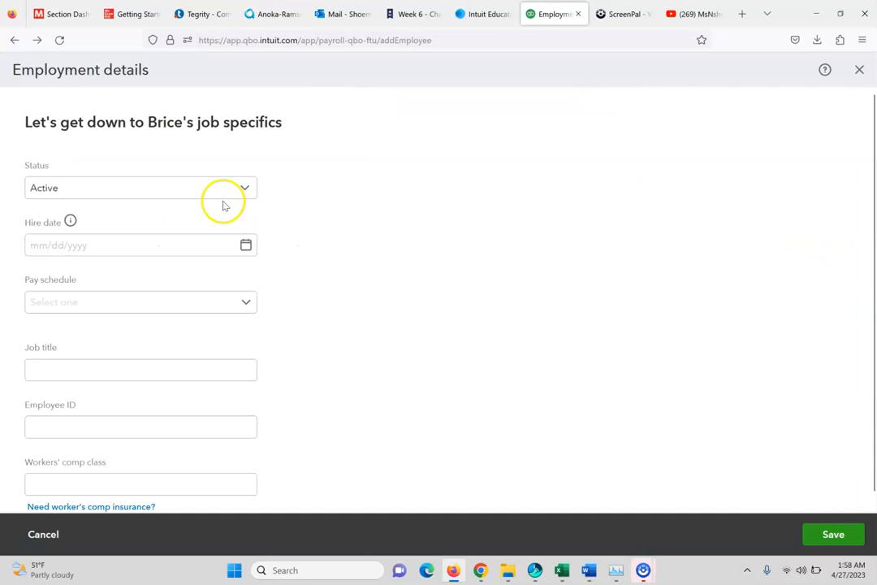
click(217, 192)
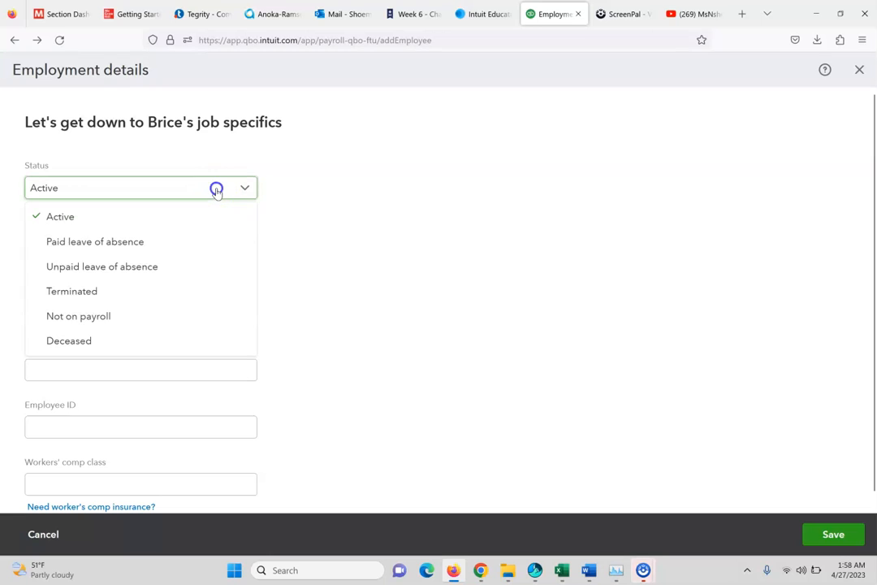
click(216, 189)
click(246, 246)
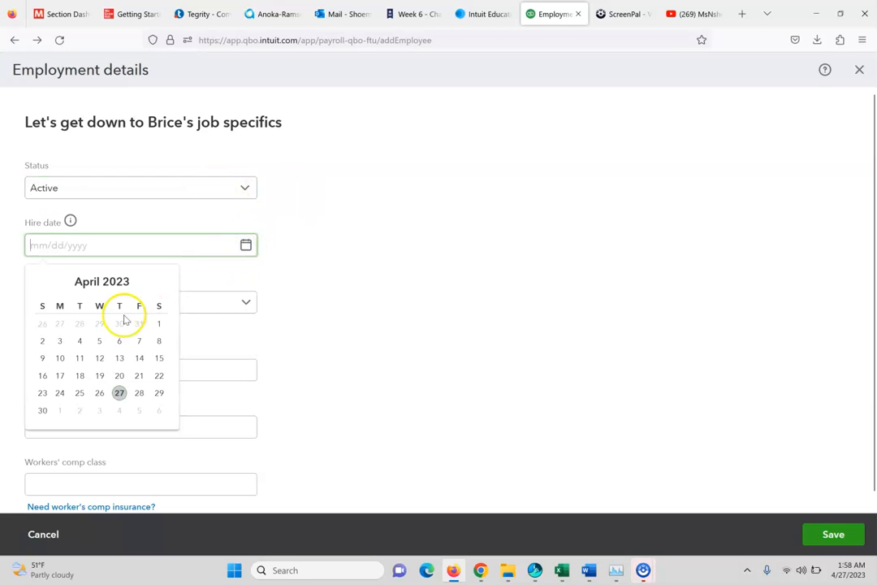
click(59, 393)
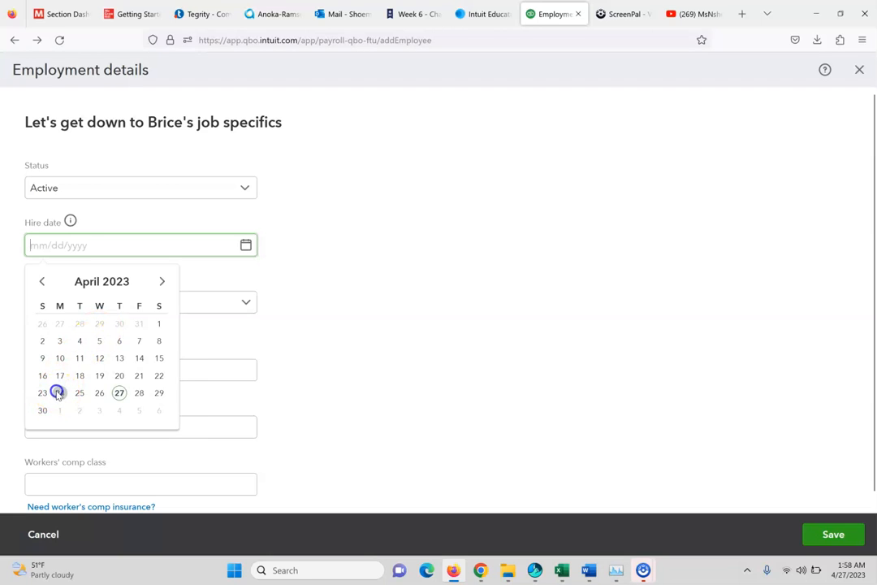
Step: Start a new pay schedule and read the eBook's weekly Every Friday schedule instructions
click(226, 302)
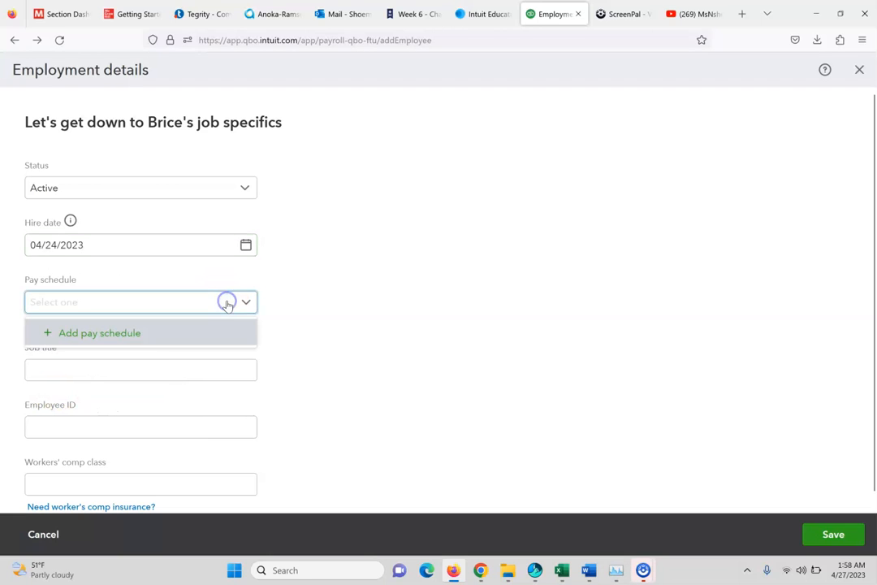
click(128, 334)
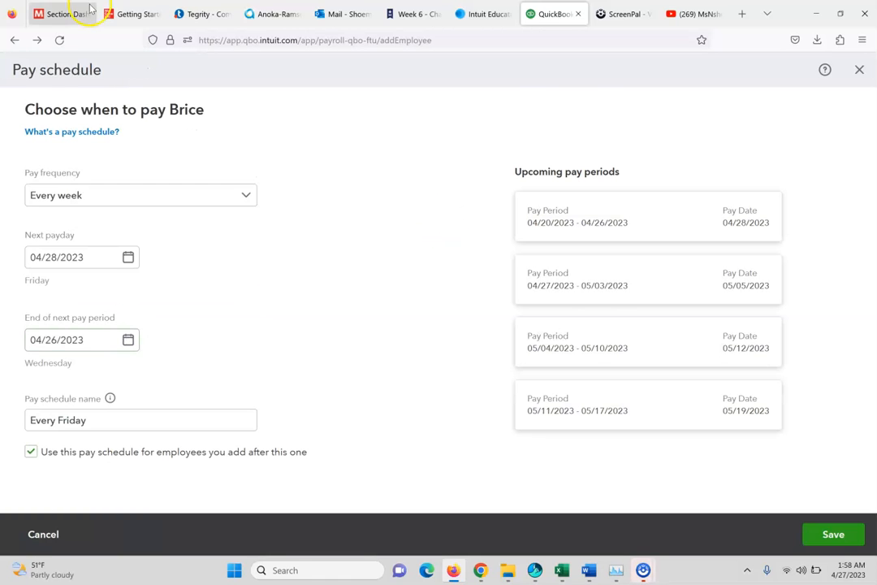
click(118, 11)
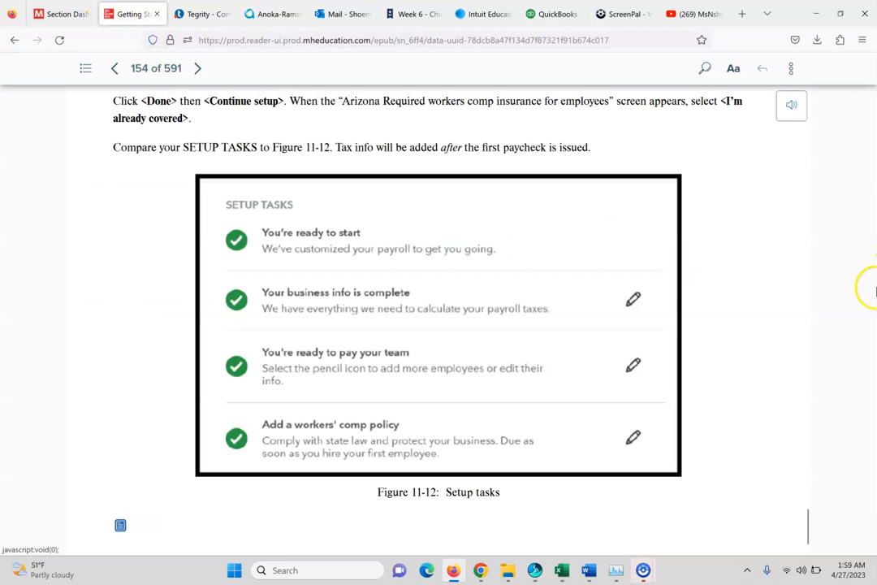
drag(804, 519, 838, 413)
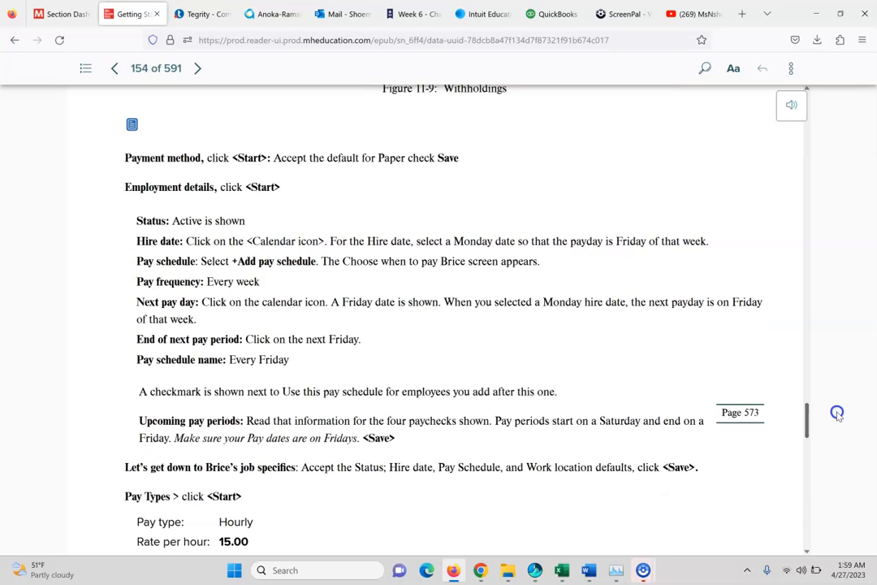
Step: Review the eBook's pay schedule steps, then return to Brice's Every Friday pay schedule form
drag(837, 414, 837, 415)
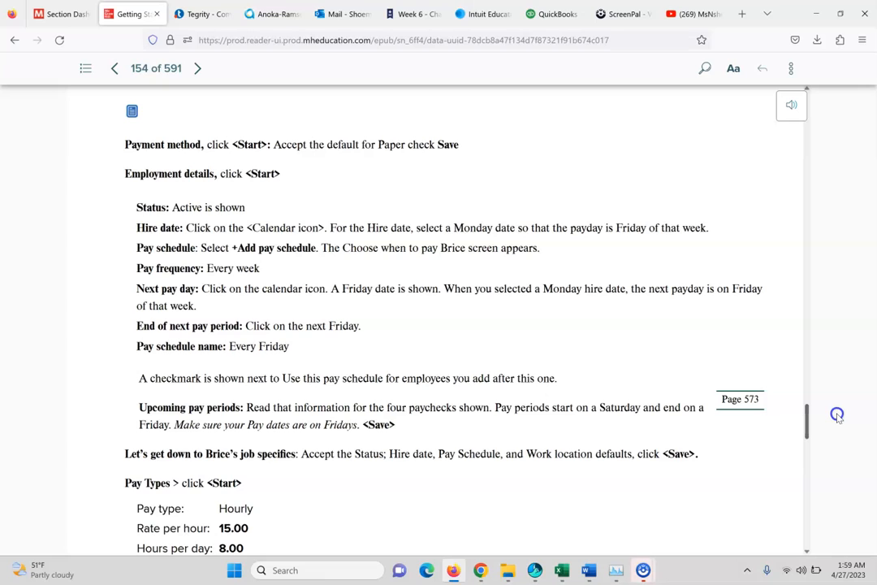
drag(838, 413, 838, 416)
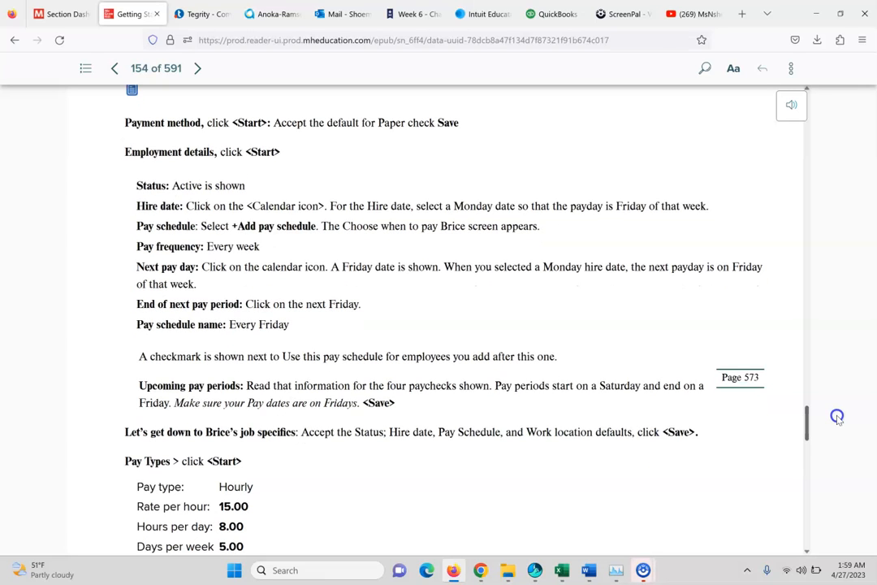
click(549, 14)
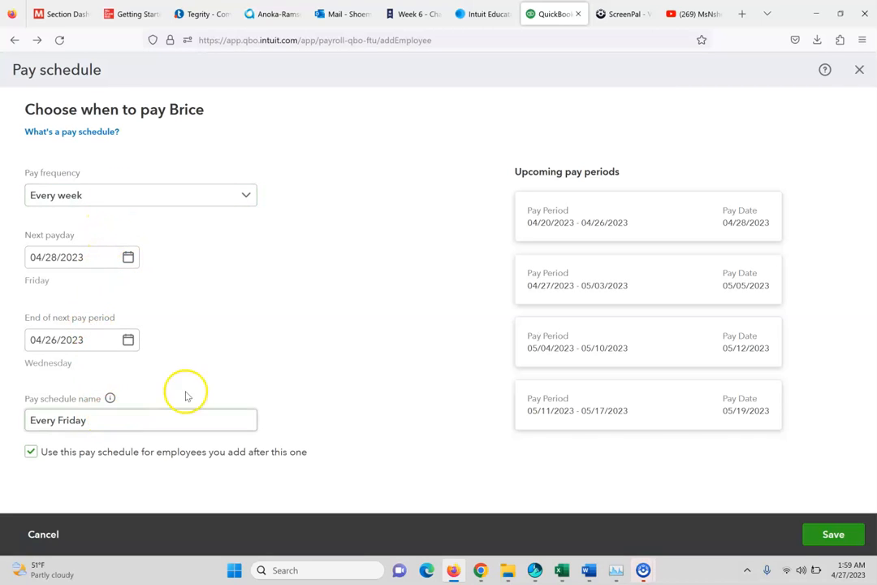
Step: Save the weekly Every Friday pay schedule
drag(876, 271, 874, 319)
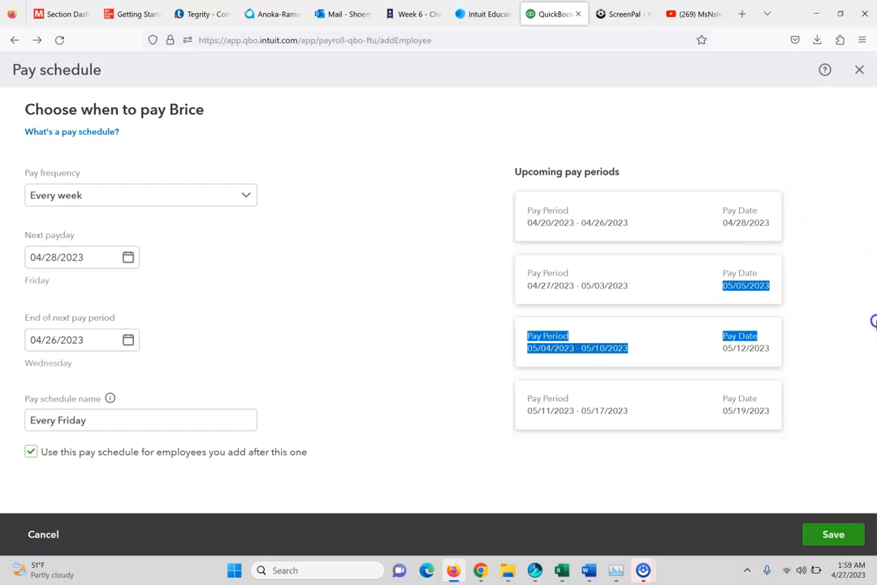
click(721, 461)
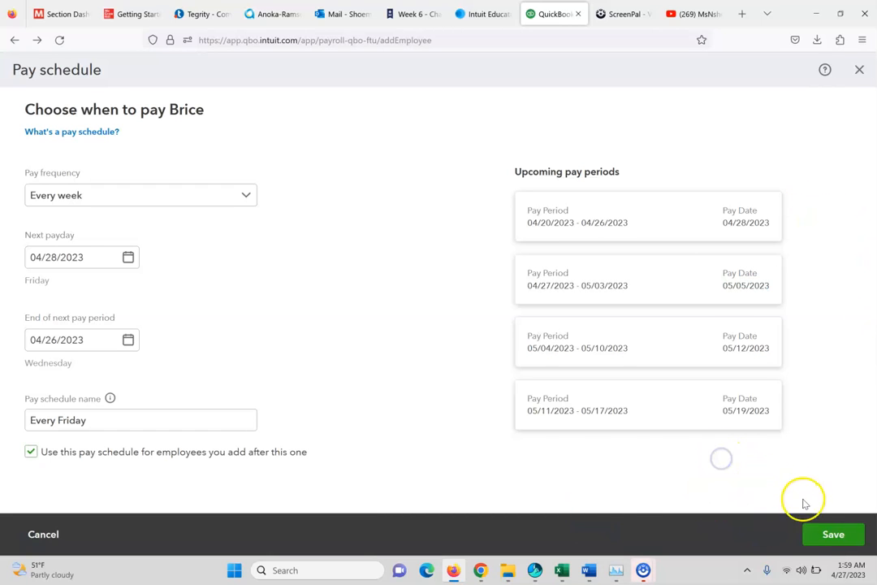
click(829, 538)
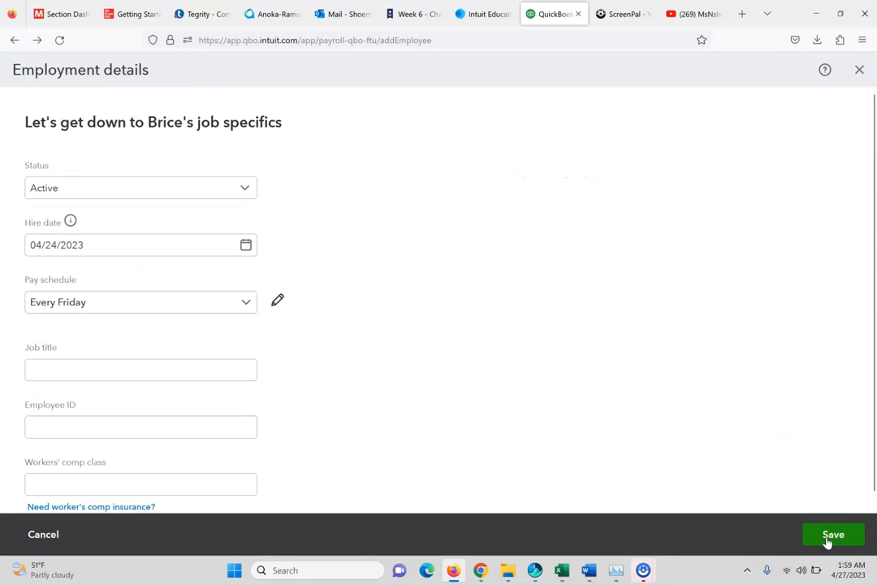
Step: Save the employee's job specifics at $15.00/hour by paper check, dismiss the tip, and return to the textbook
scroll(873, 357, down, 1)
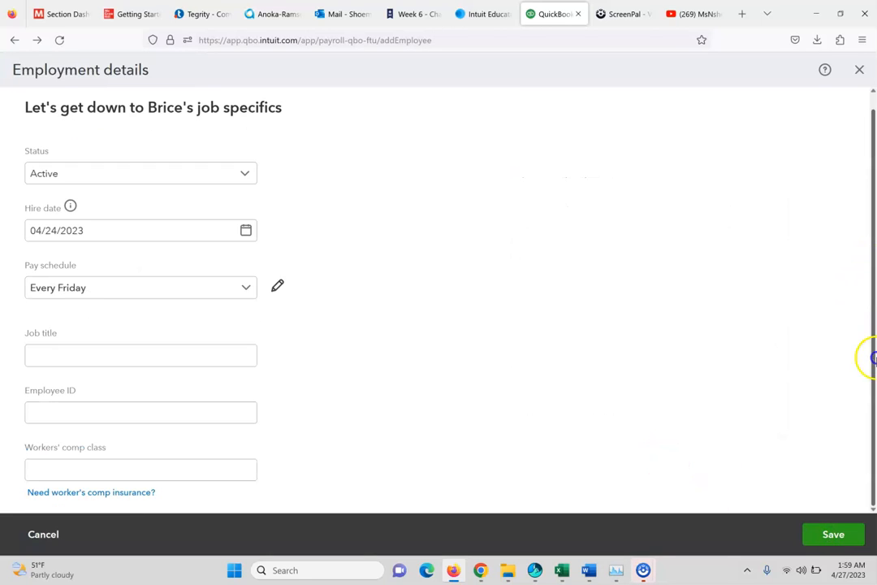
click(820, 536)
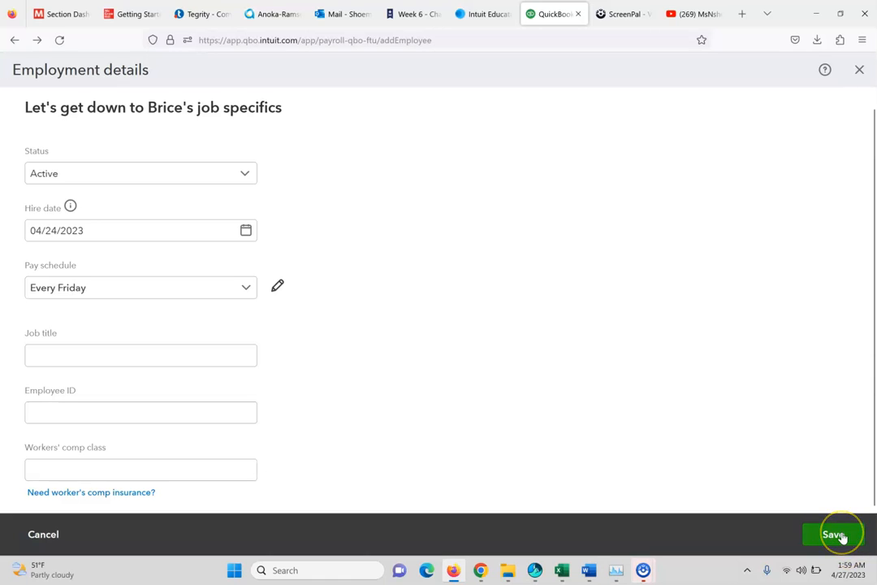
click(842, 537)
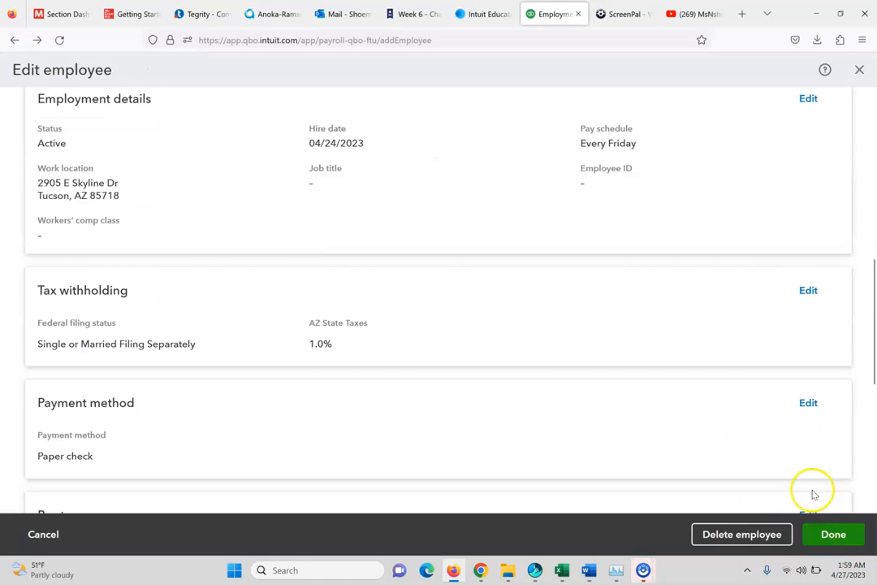
click(835, 534)
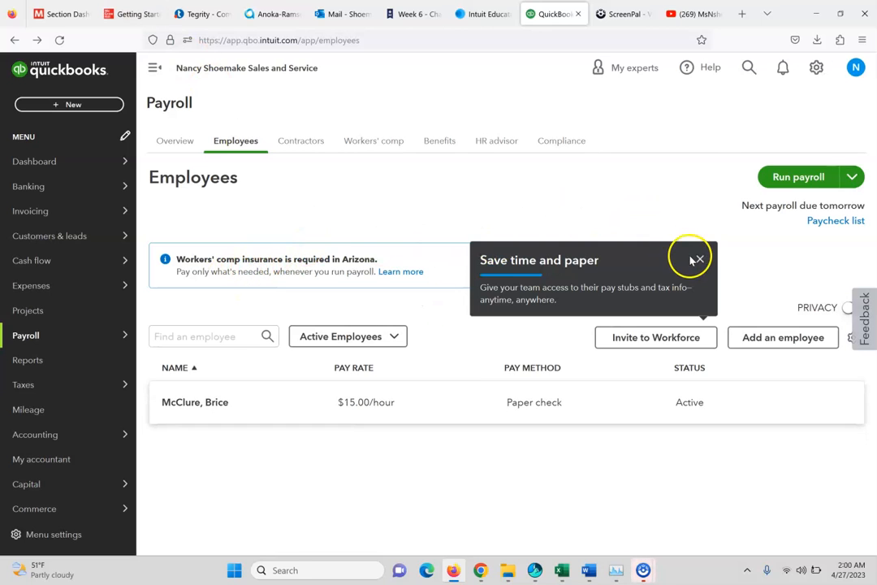
click(698, 259)
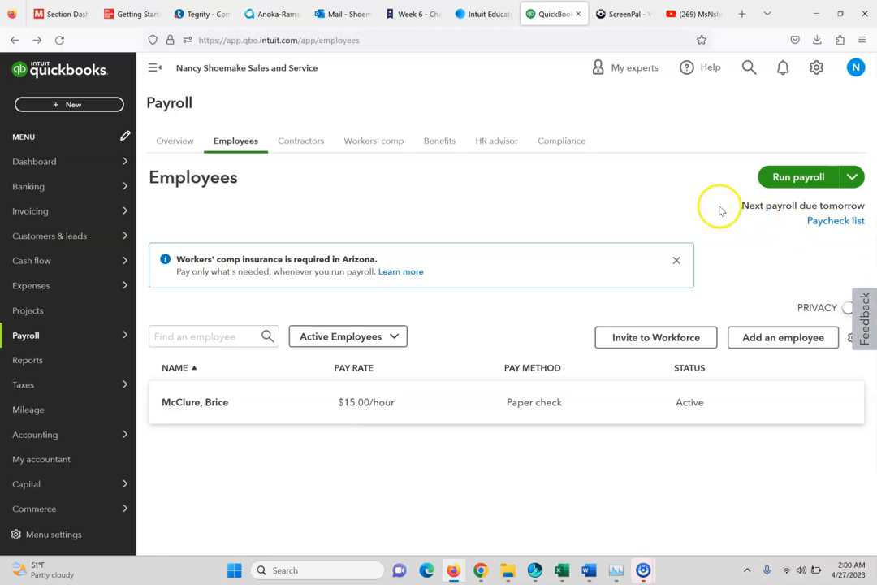
click(122, 7)
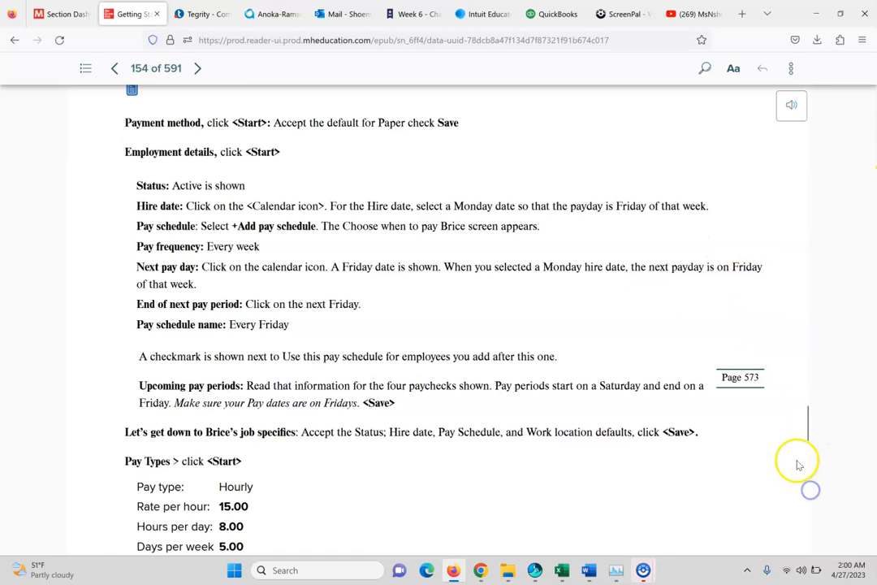
Step: Advance the eBook to page 155, Employee Paycheck, then switch back to QuickBooks Payroll Employees
drag(804, 426, 825, 546)
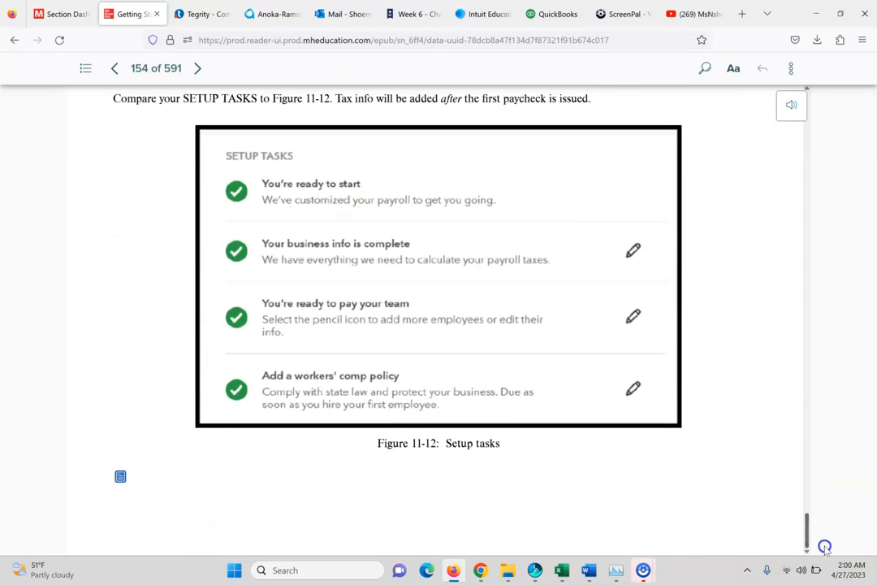
click(197, 71)
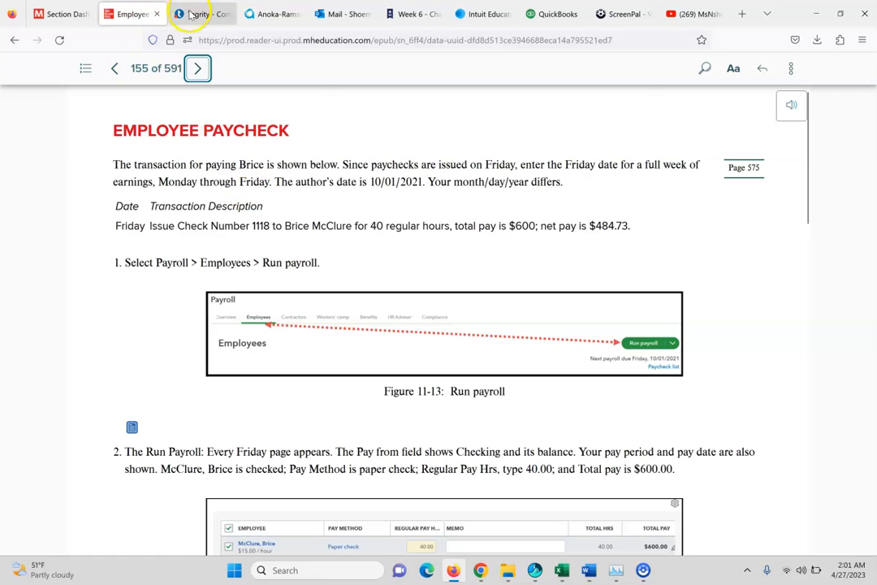
click(556, 13)
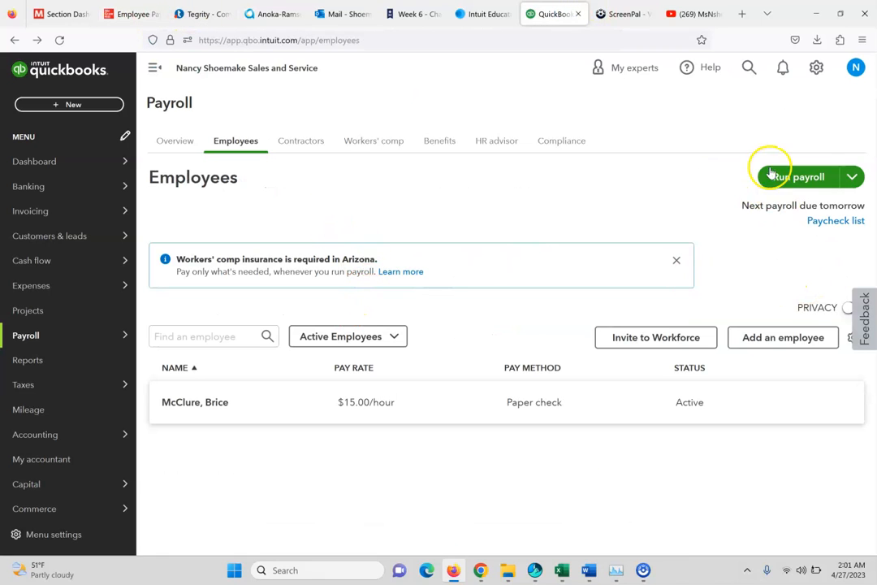
Step: Start the Every Friday payroll run (40.00 regular hours, $600.00 total pay) and check the textbook
click(797, 177)
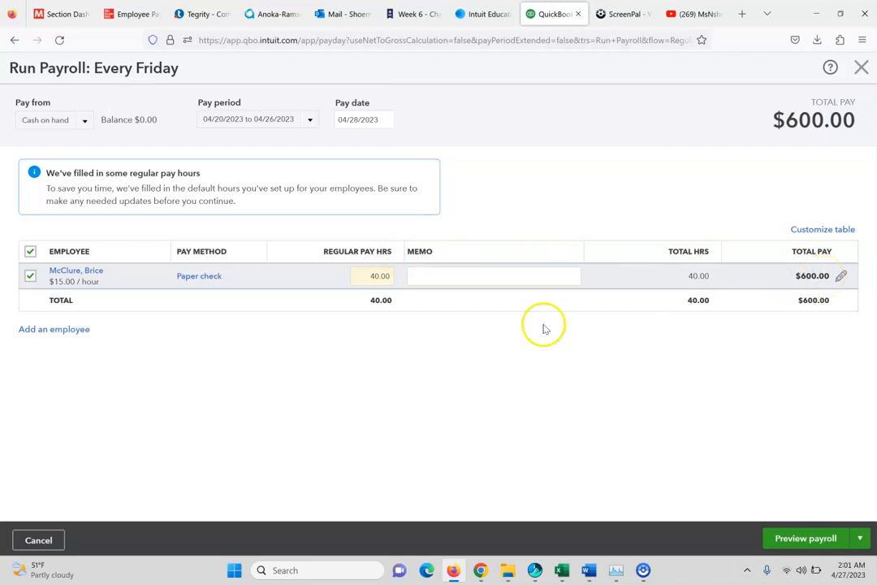
click(129, 14)
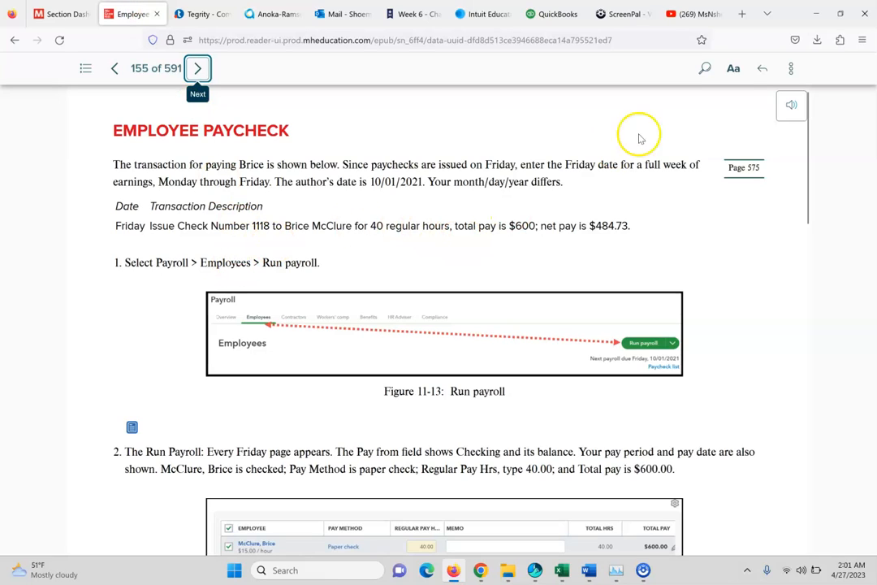
Step: Read textbook steps 3 and 4 on previewing and submitting payroll, comparing with the Run Payroll draft
drag(806, 170, 836, 237)
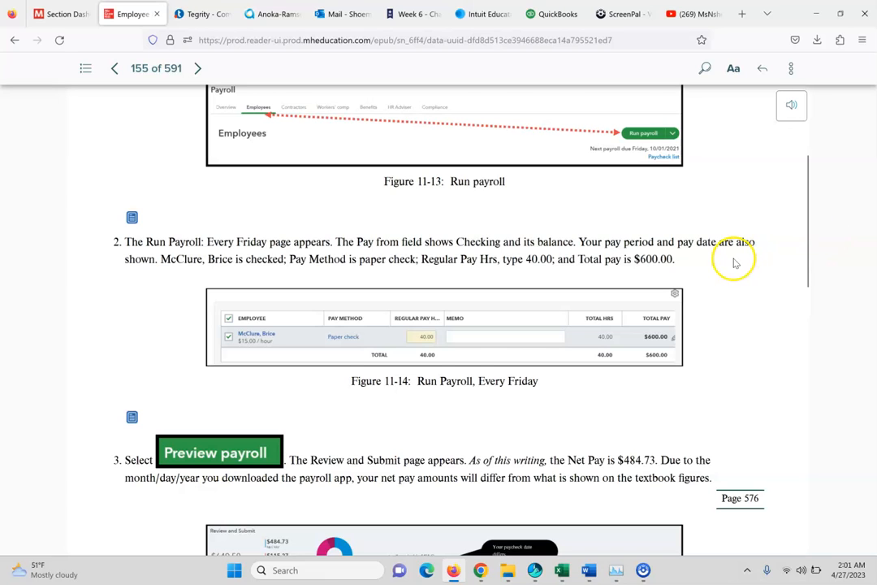
click(330, 114)
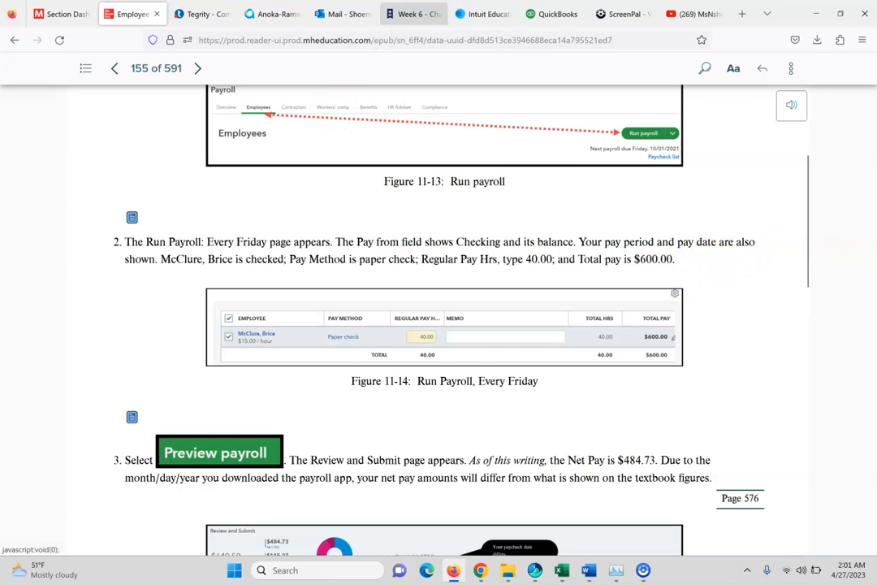
click(548, 12)
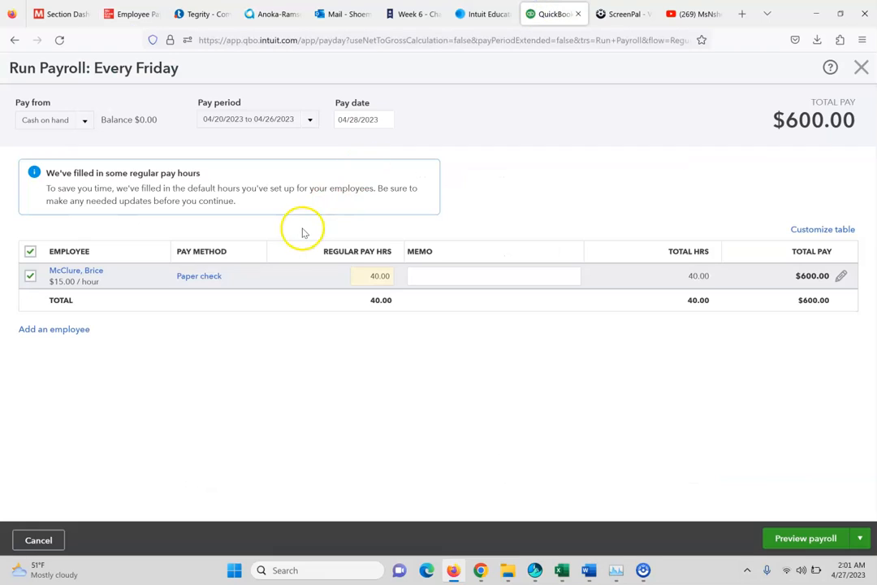
click(122, 14)
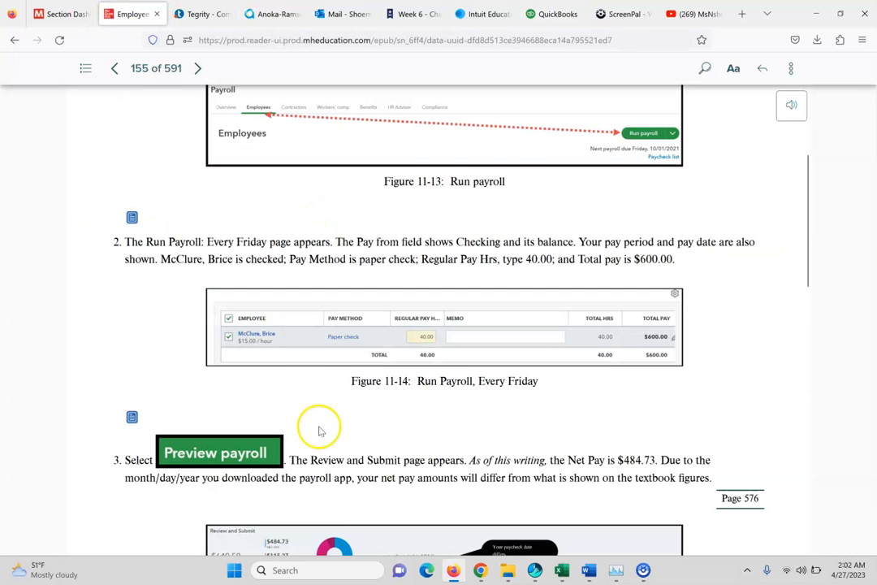
drag(805, 237, 832, 312)
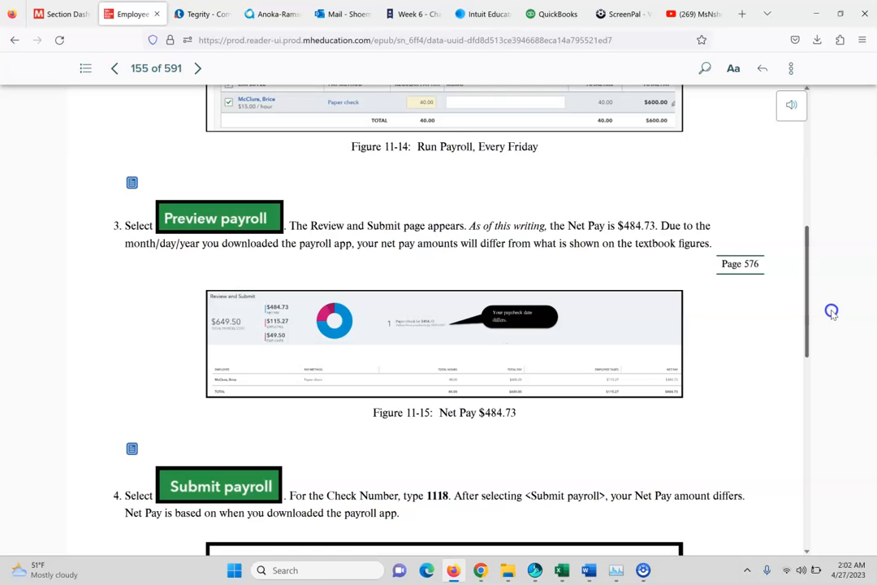
drag(832, 311, 844, 337)
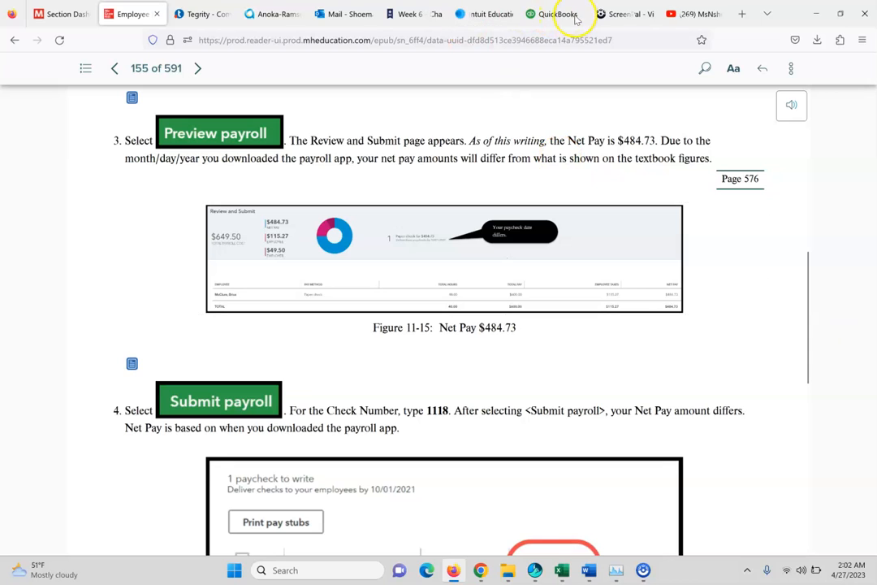
click(562, 14)
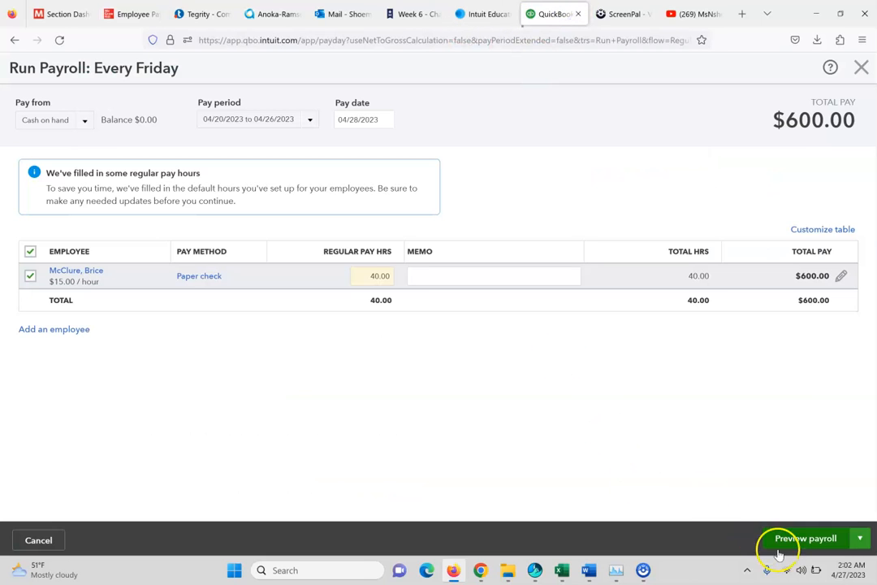
Step: Preview, submit and finish the Every Friday payroll, dismissing the survey and direct deposit suggestion
click(806, 539)
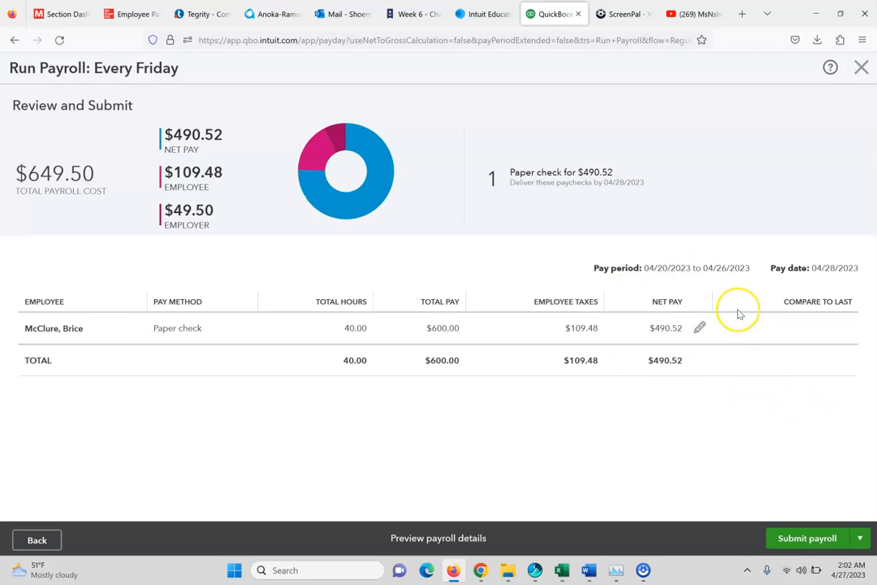
click(828, 541)
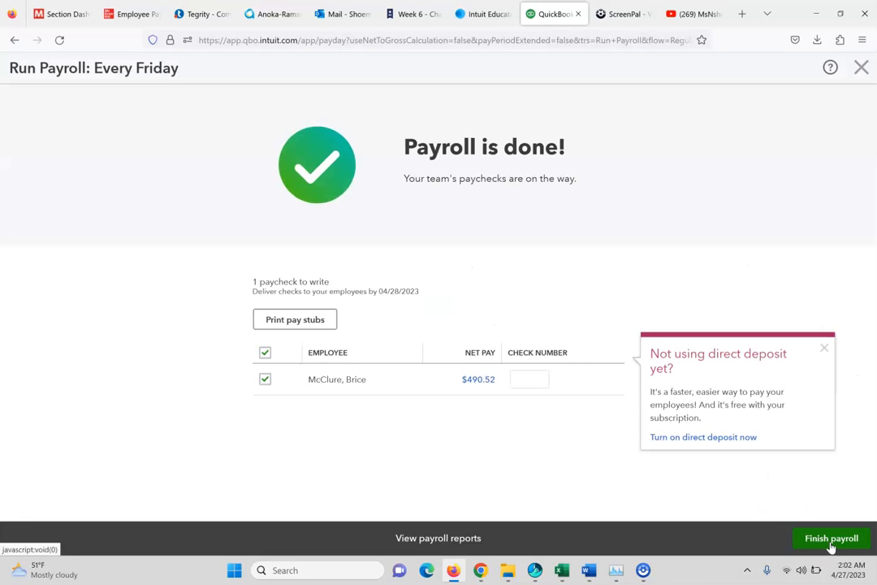
click(830, 540)
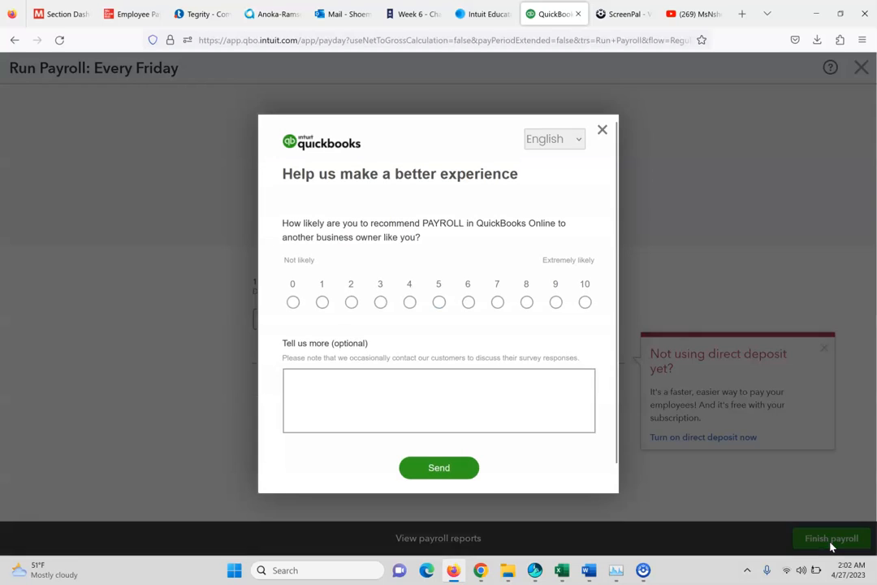
click(602, 129)
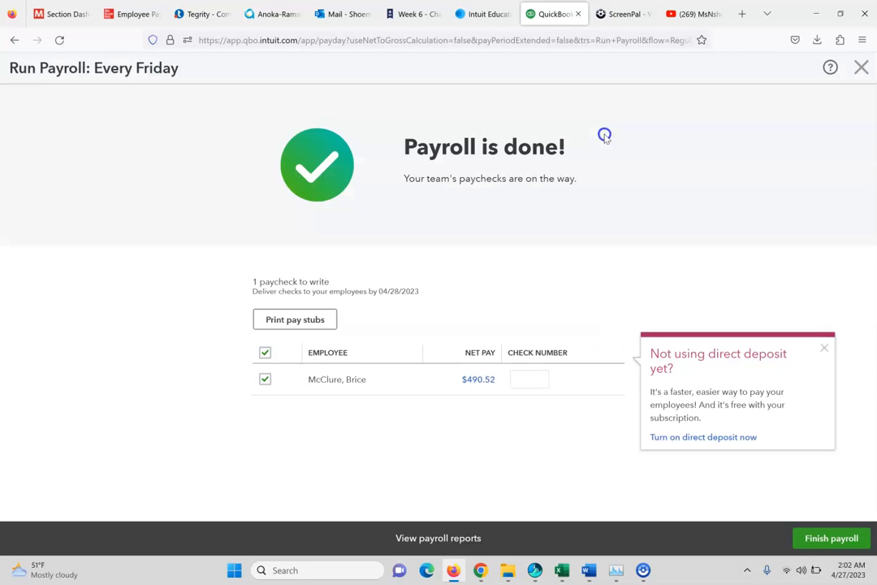
click(824, 347)
click(817, 352)
click(825, 348)
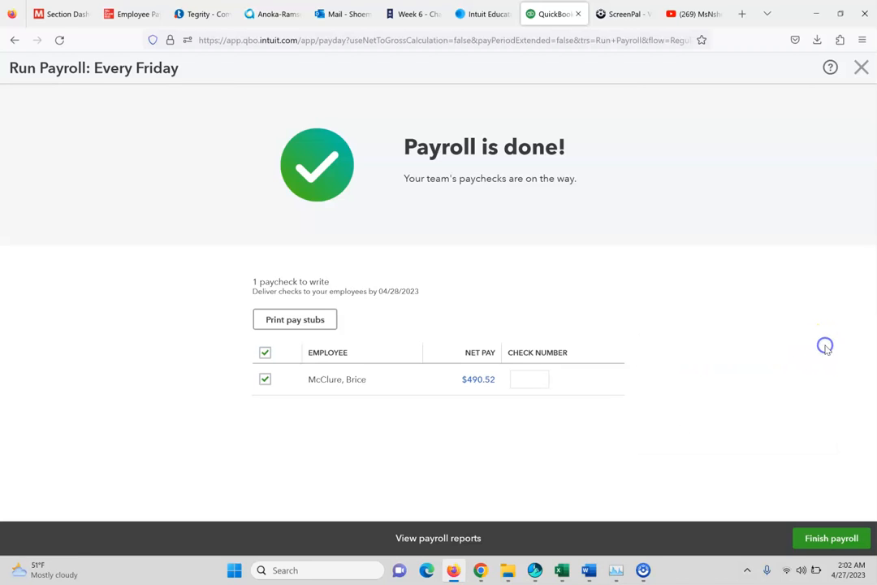
Step: Record check number 1118 for the paycheck from the textbook, finish payroll, then check the next textbook steps
click(132, 16)
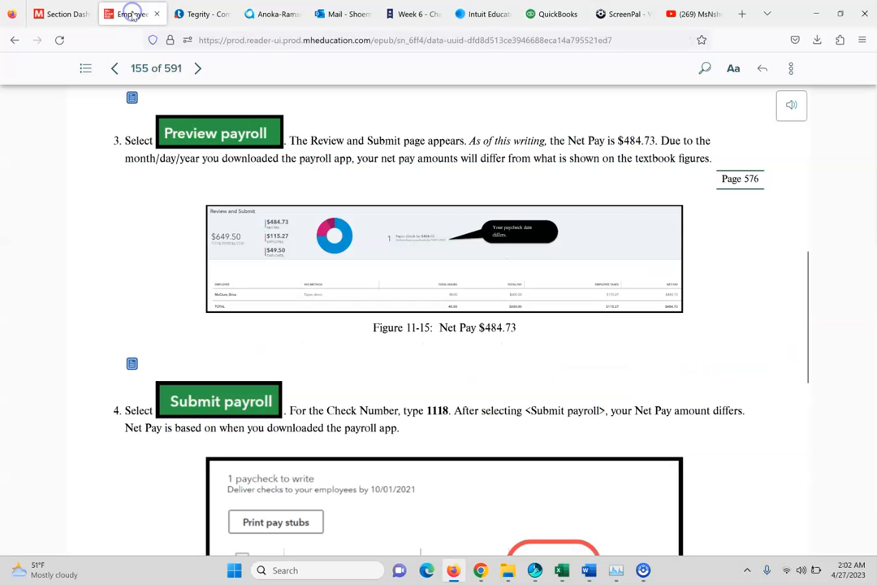
click(351, 232)
click(571, 381)
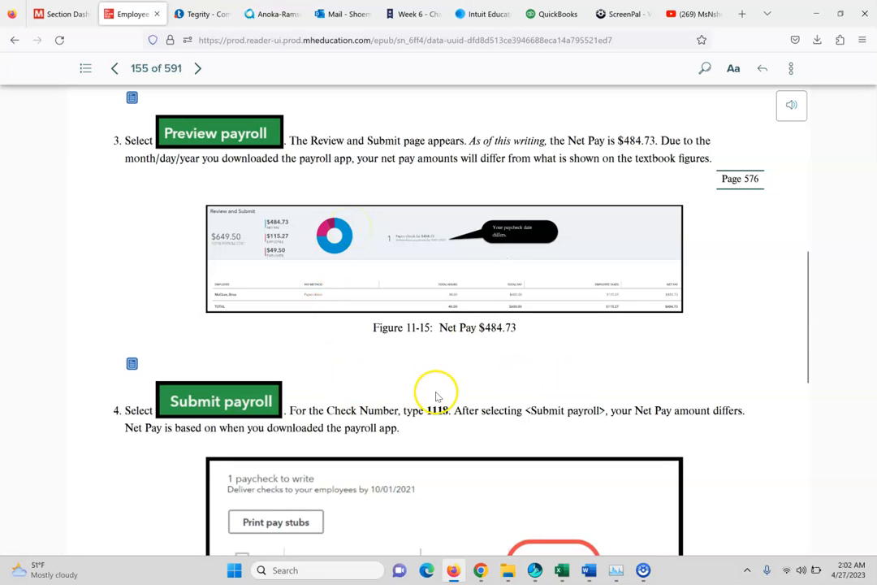
click(544, 11)
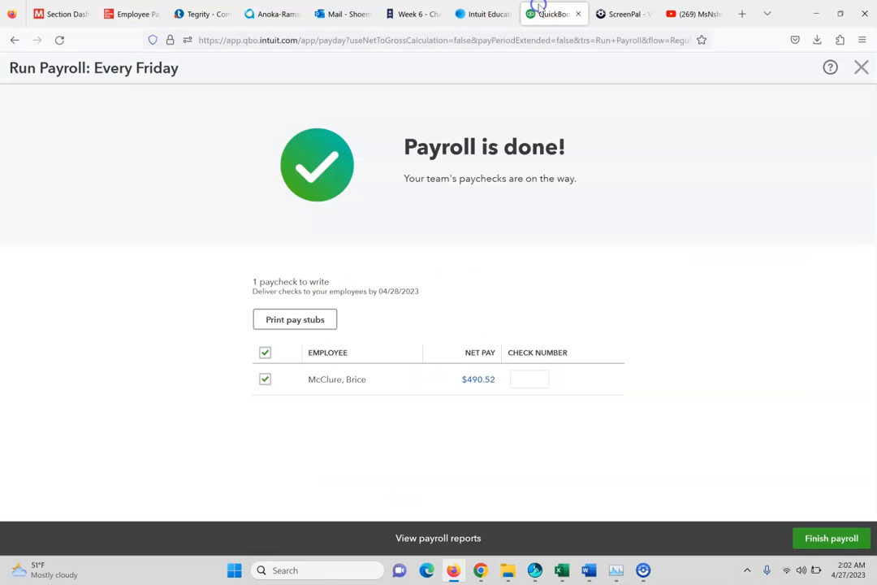
click(534, 375)
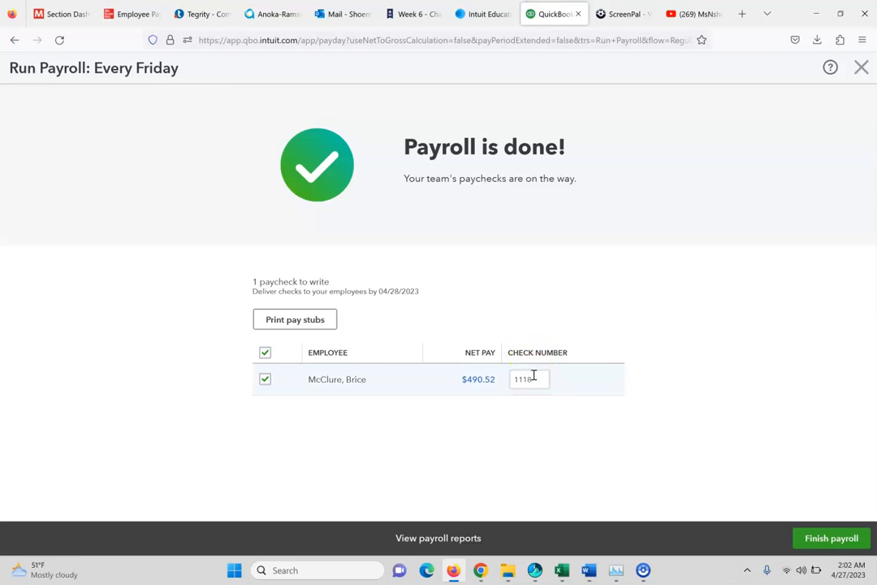
click(813, 541)
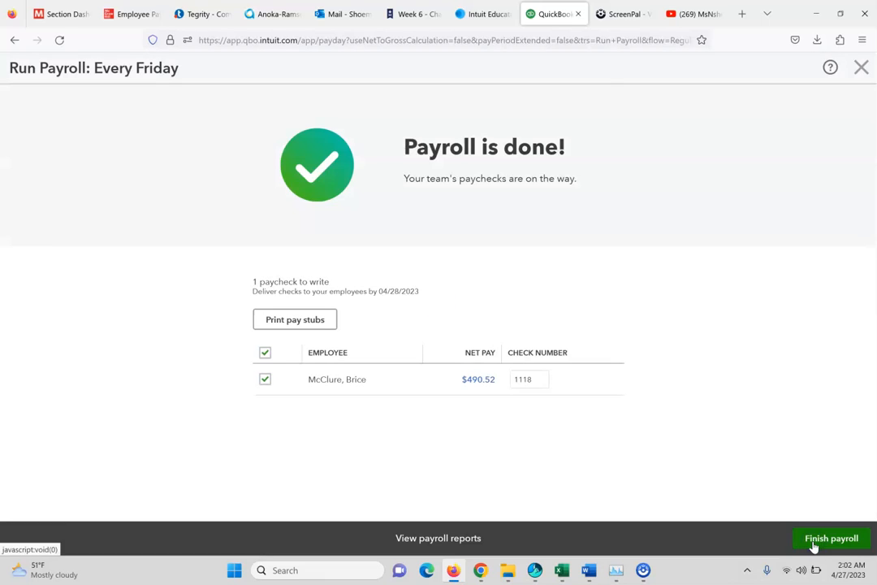
click(813, 541)
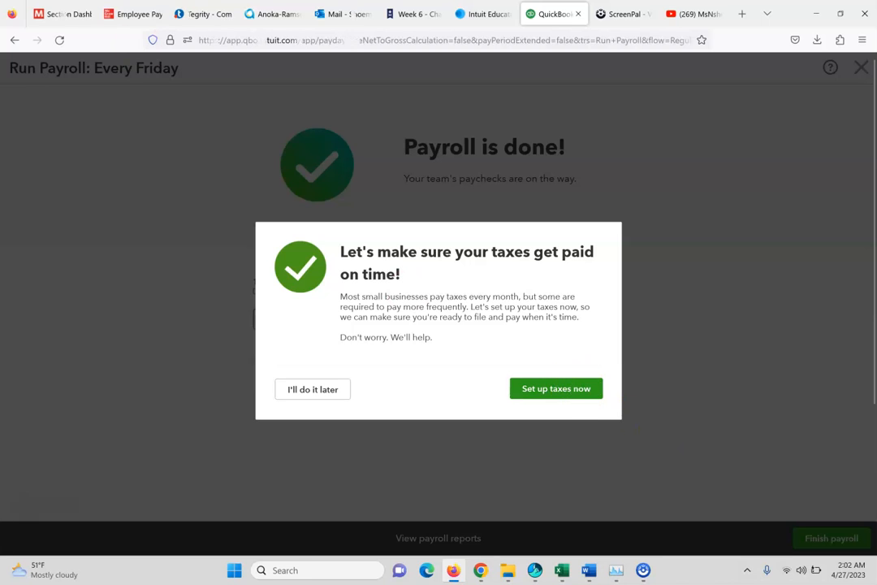
click(122, 13)
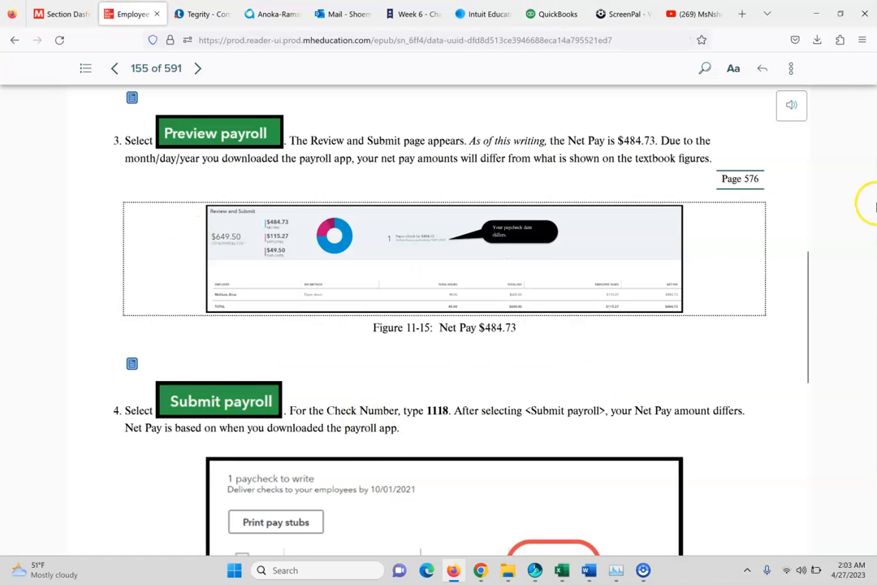
Step: Read the eBook's tax setup steps, then choose to set up payroll taxes now in QuickBooks
drag(806, 332, 843, 456)
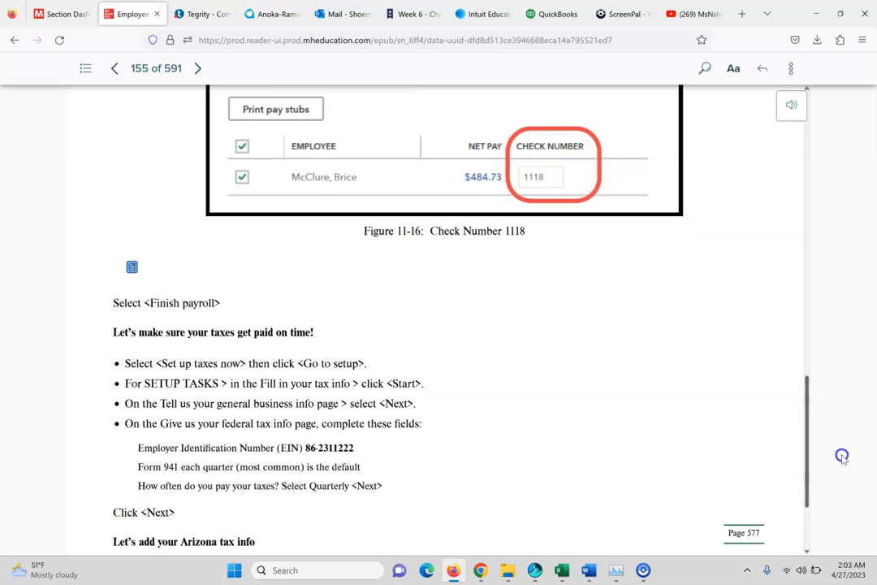
drag(842, 456, 850, 476)
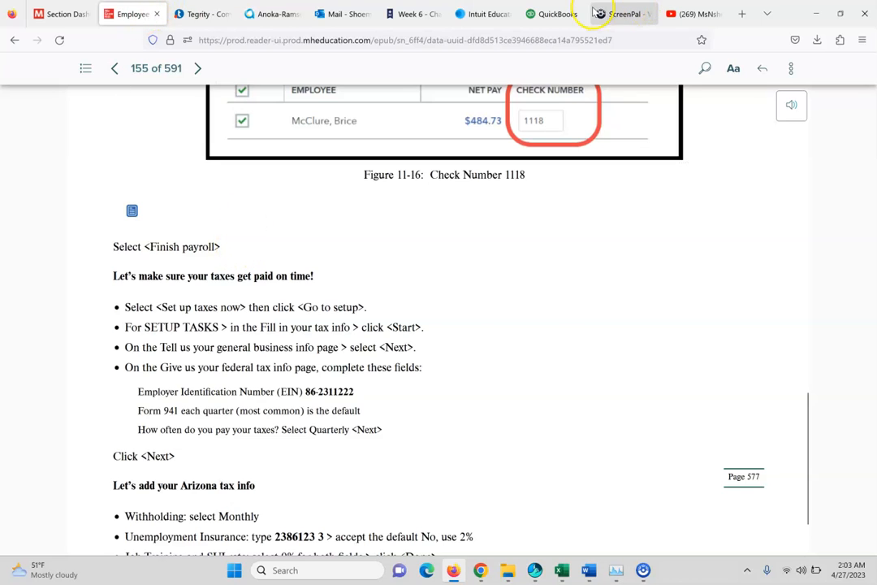
click(557, 13)
click(545, 385)
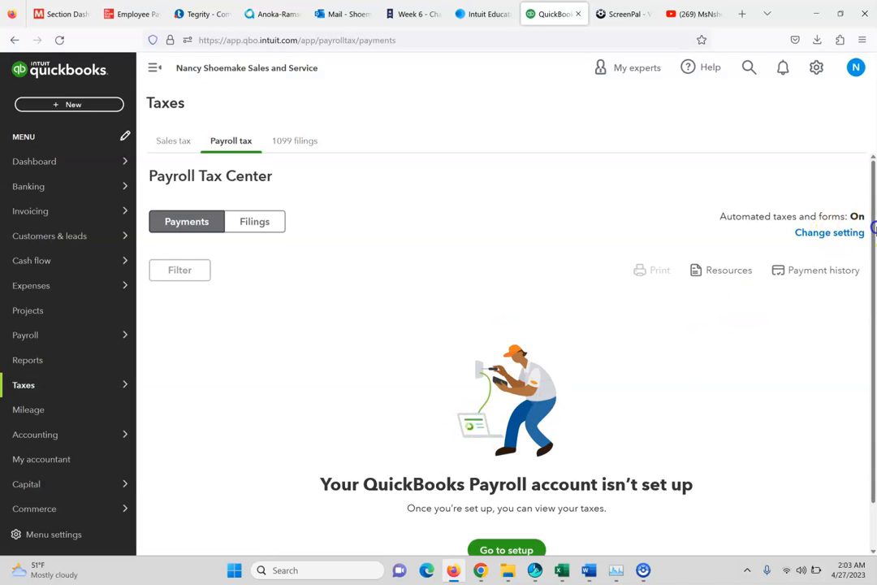
Step: Go to payroll tax setup, dismiss the rating survey, and scroll to the Setup Tasks list
scroll(864, 389, down, 2)
click(501, 501)
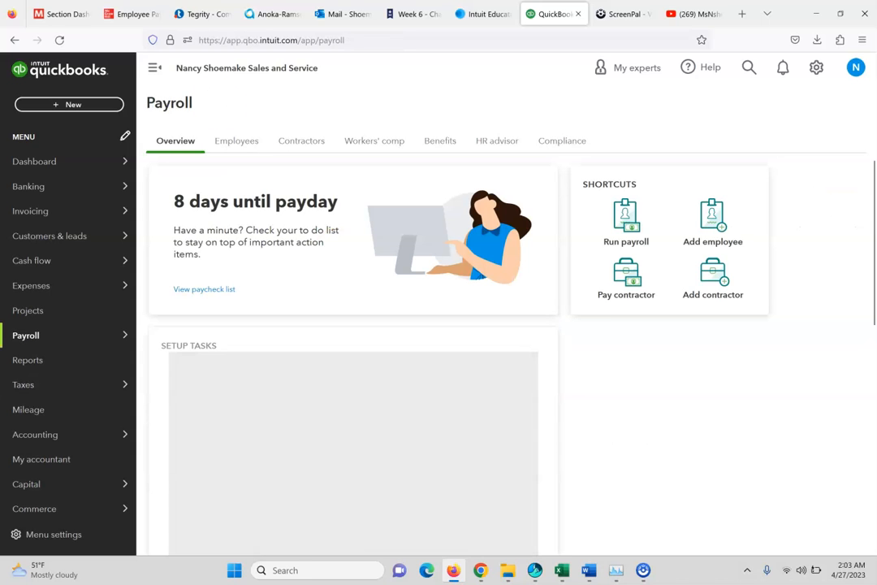
click(108, 14)
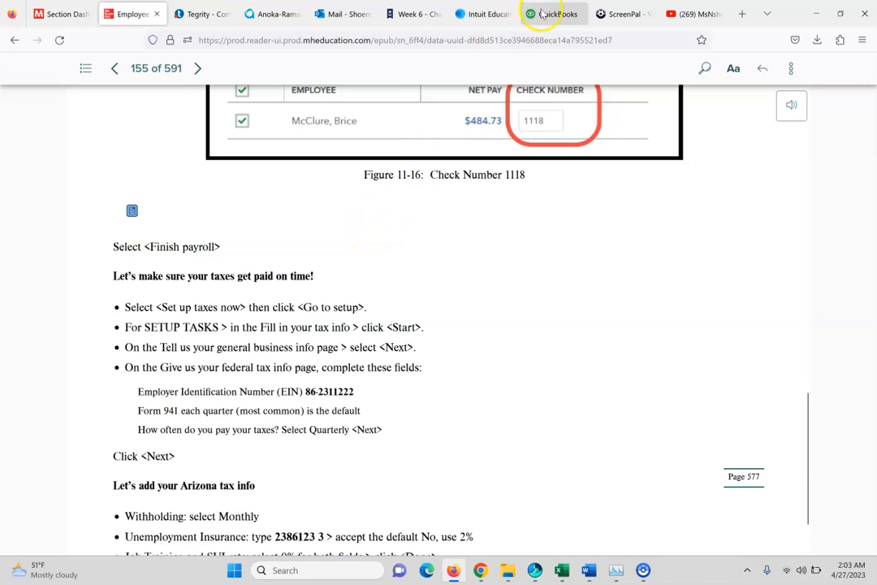
click(540, 15)
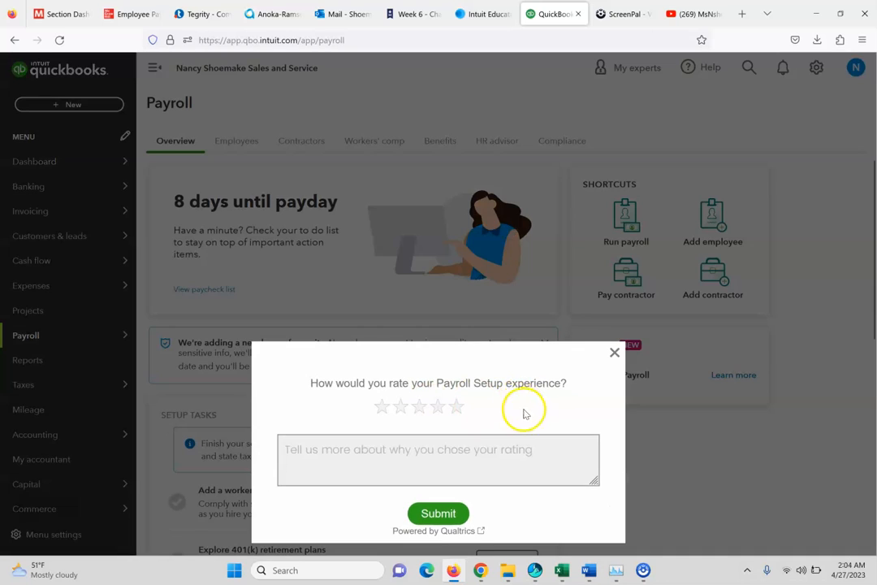
click(615, 352)
mouse_move(874, 274)
mouse_down()
mouse_move(873, 467)
mouse_move(873, 256)
mouse_up()
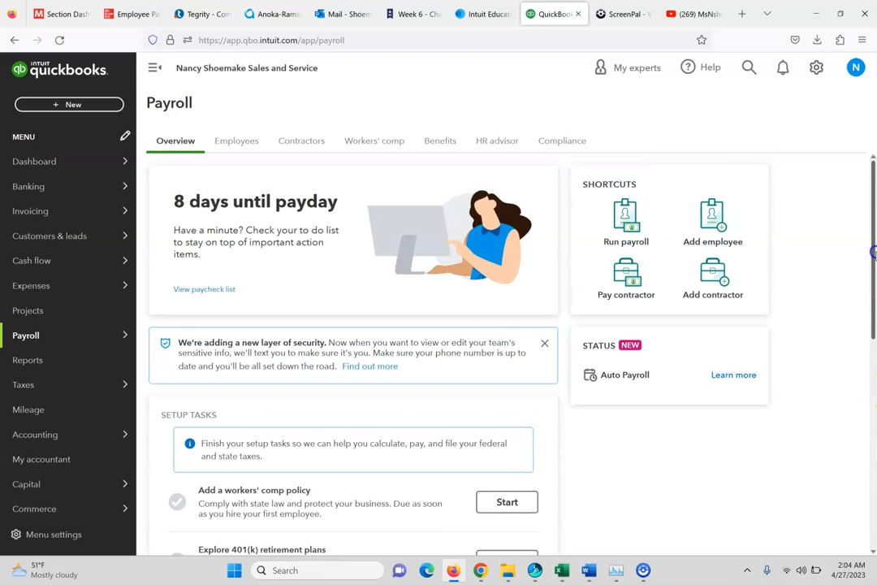
drag(873, 254, 873, 413)
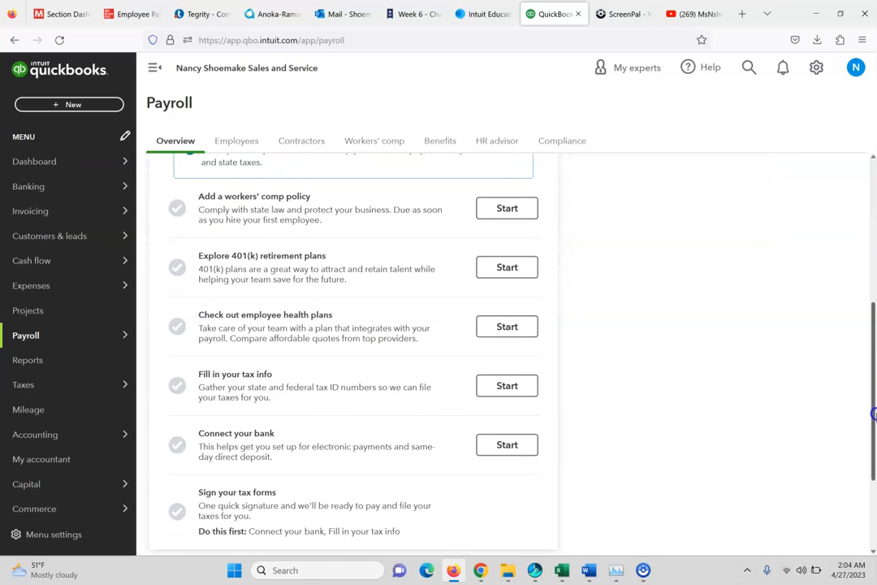
Step: Start Fill in your tax info and enter the employer identification number from the textbook
click(503, 389)
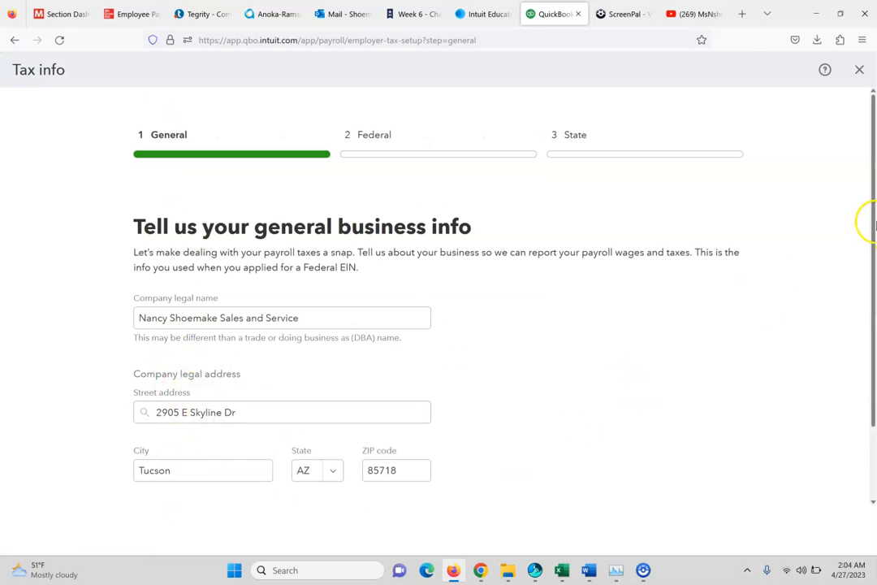
drag(867, 220, 873, 390)
click(705, 496)
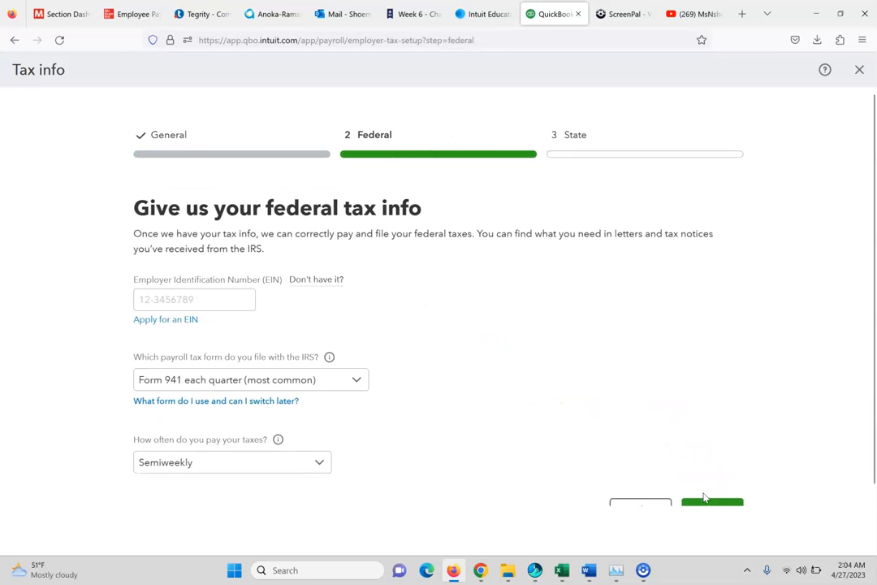
click(173, 300)
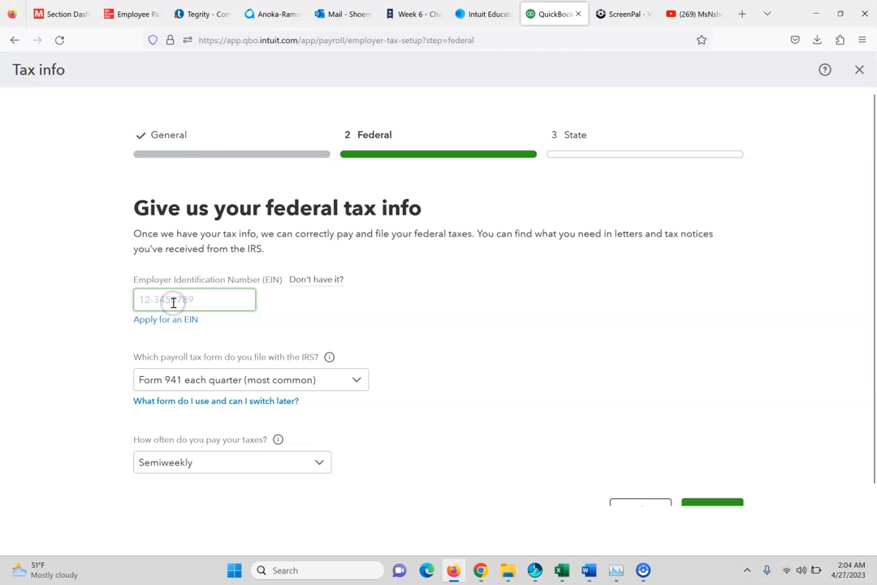
click(118, 13)
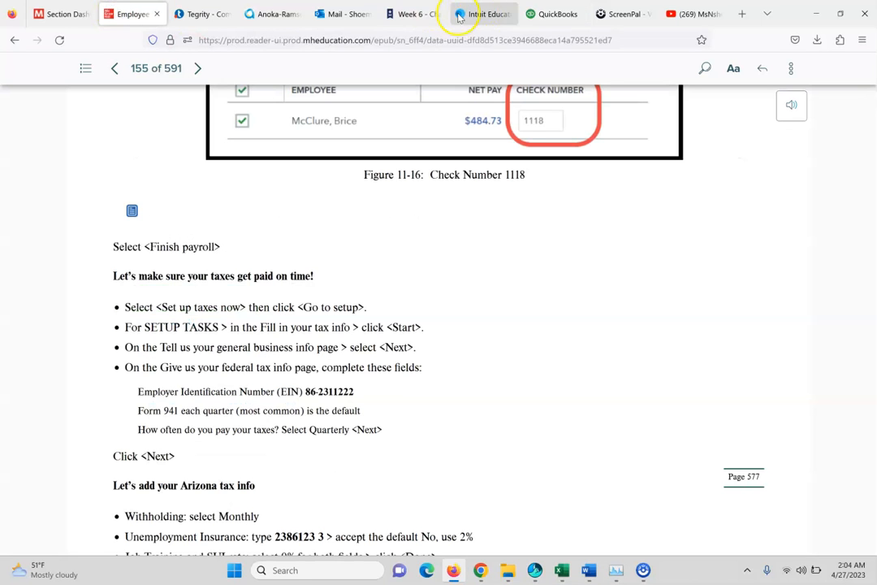
click(545, 14)
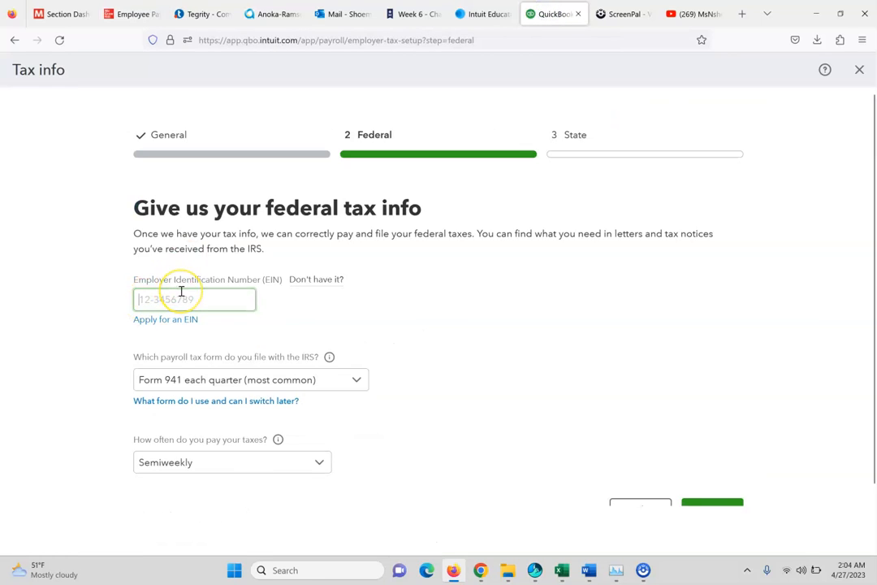
text(86-2311222)
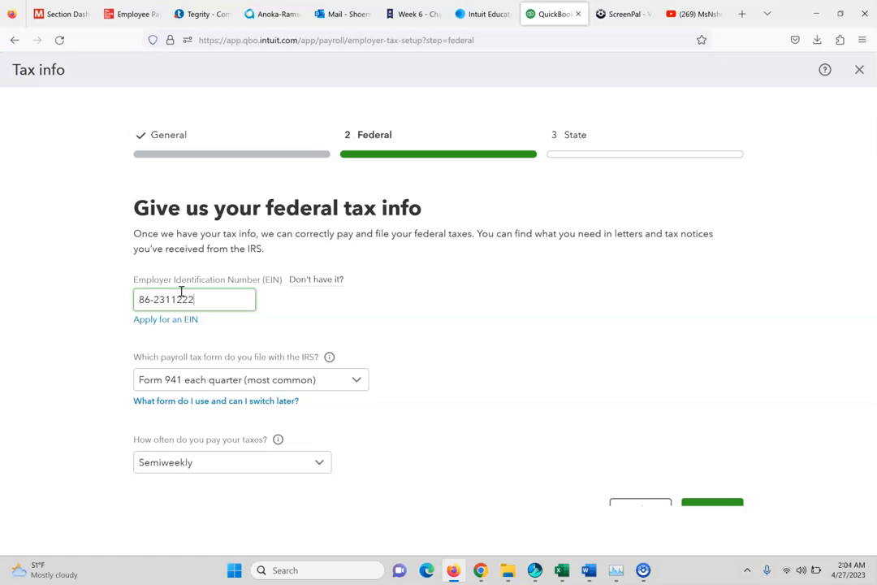
Step: Set federal tax payments to Quarterly, submit the federal tax info, and check the Arizona tax steps
click(138, 14)
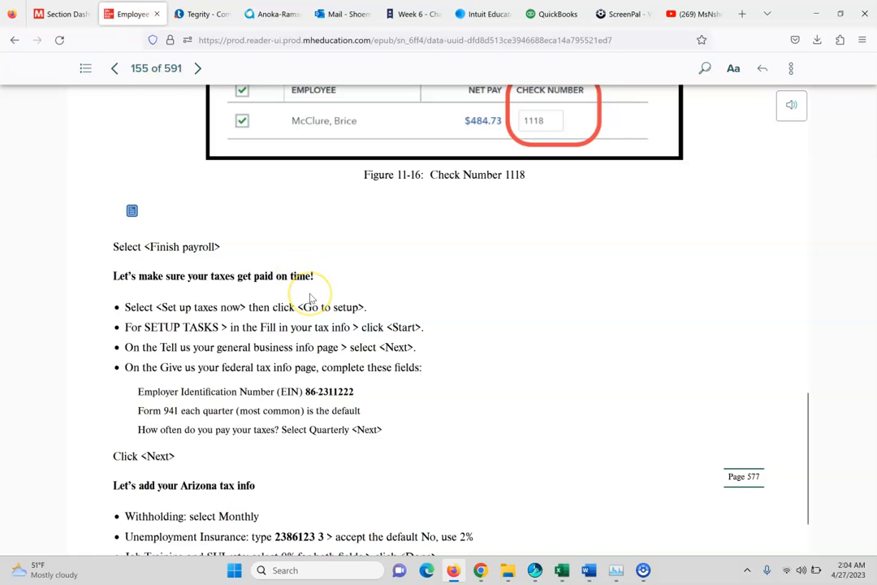
click(555, 14)
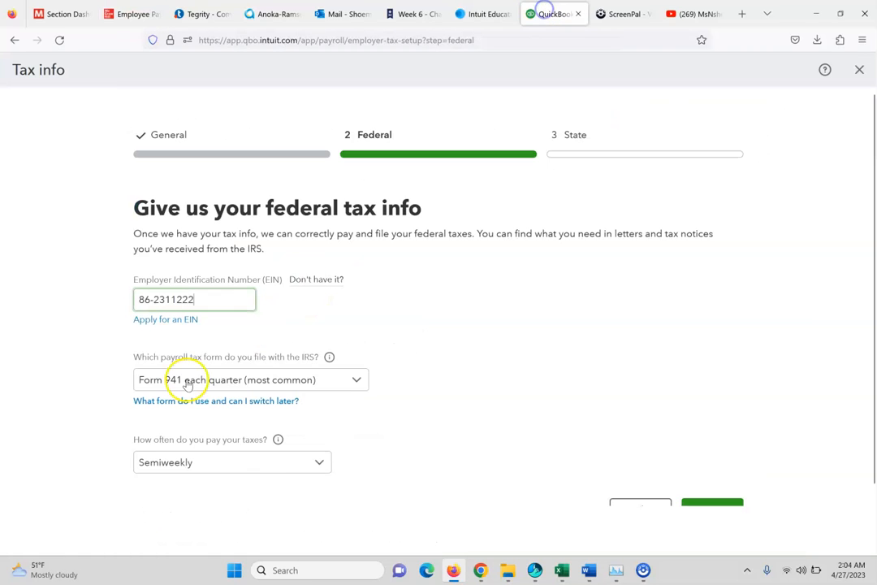
click(298, 463)
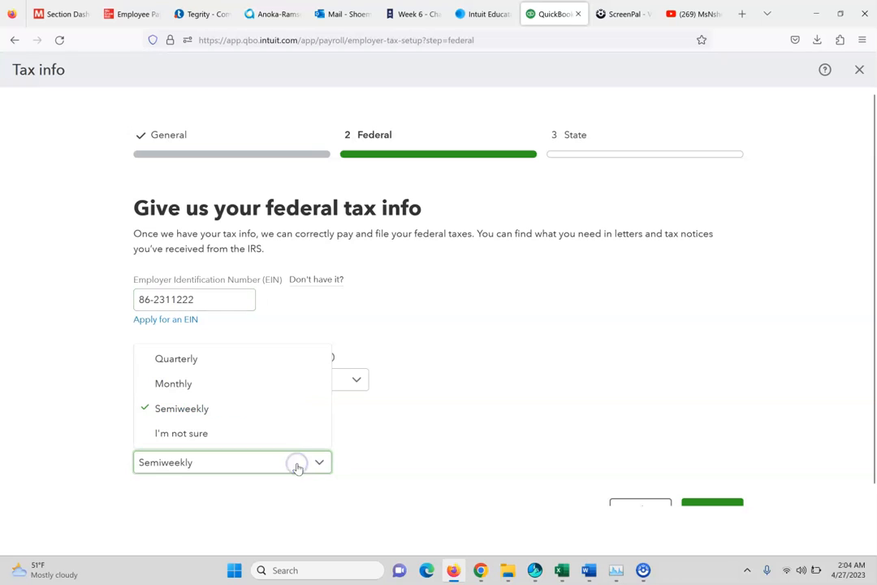
click(268, 359)
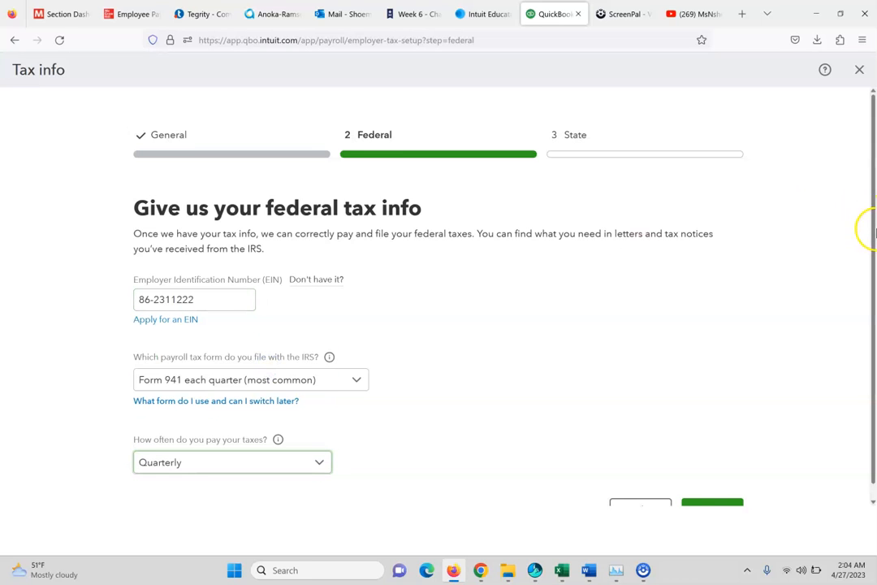
scroll(874, 380, down, 1)
click(700, 492)
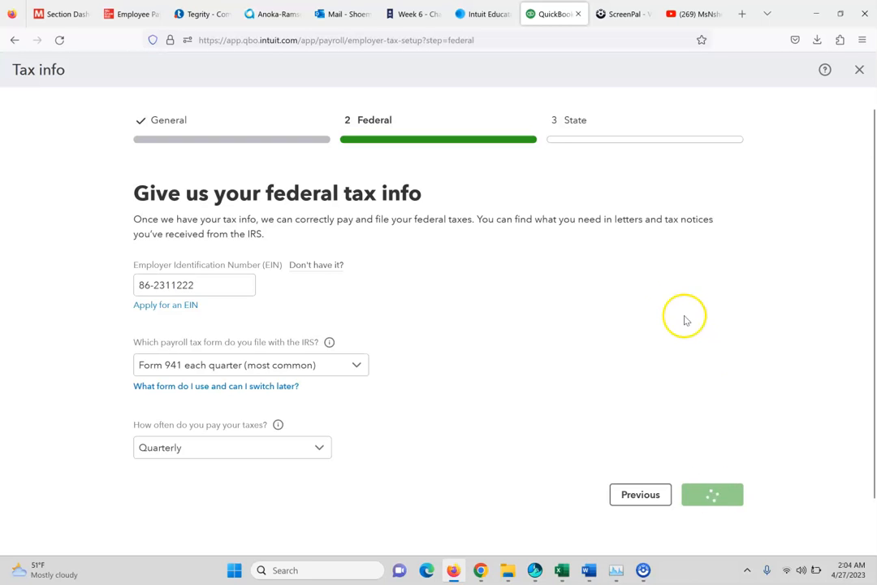
click(118, 14)
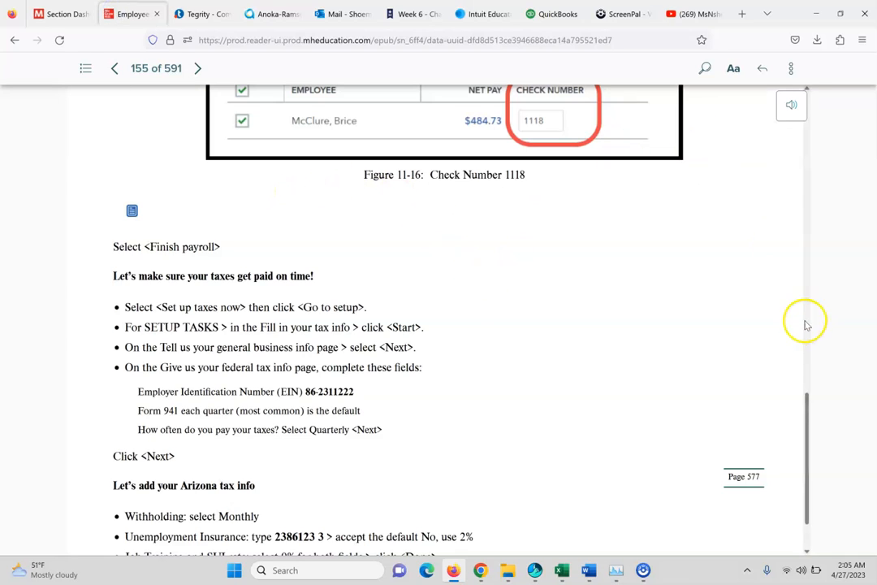
click(811, 424)
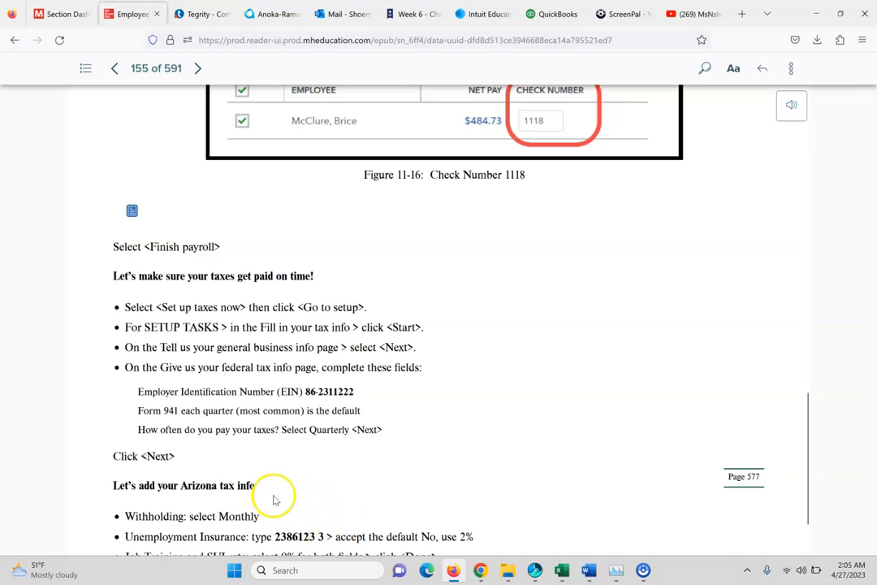
Step: Set Arizona withholding to Monthly and enter the unemployment insurance account number from the textbook
click(550, 22)
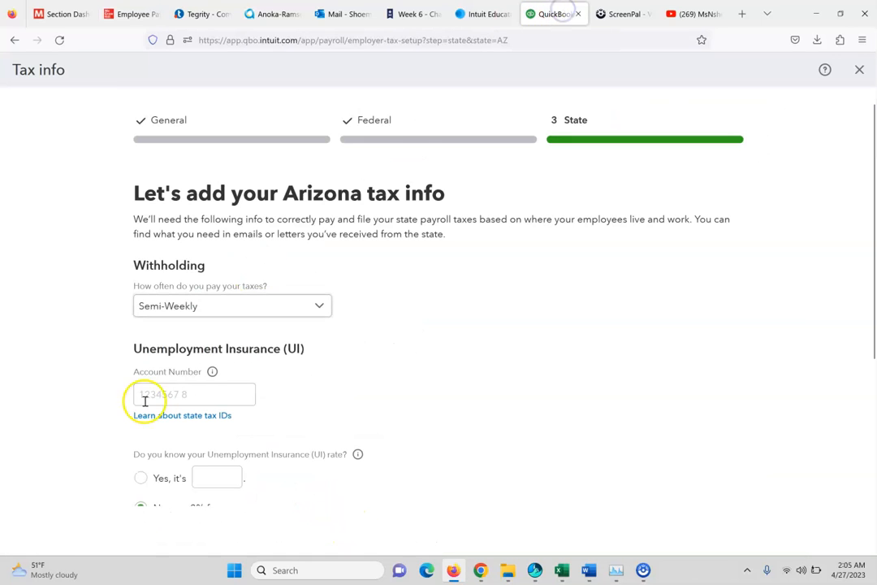
click(269, 306)
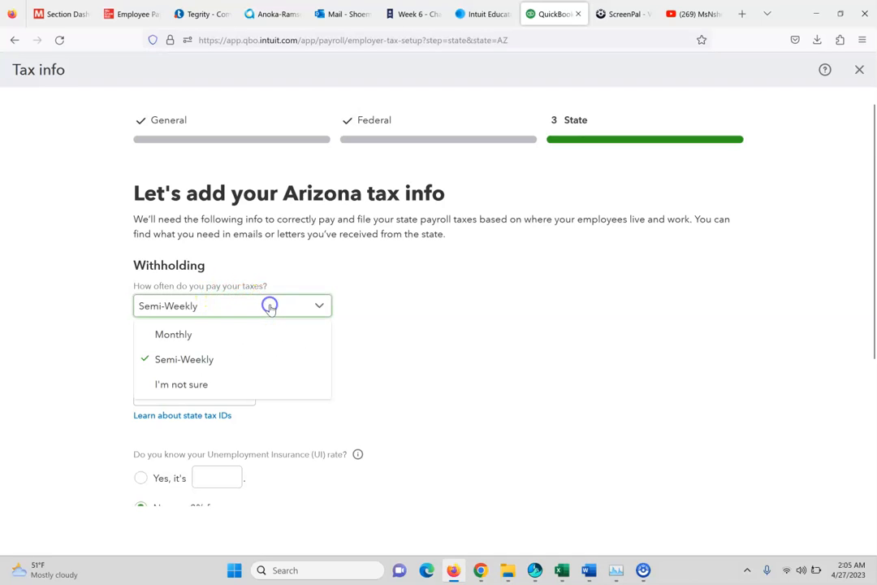
click(244, 341)
click(192, 394)
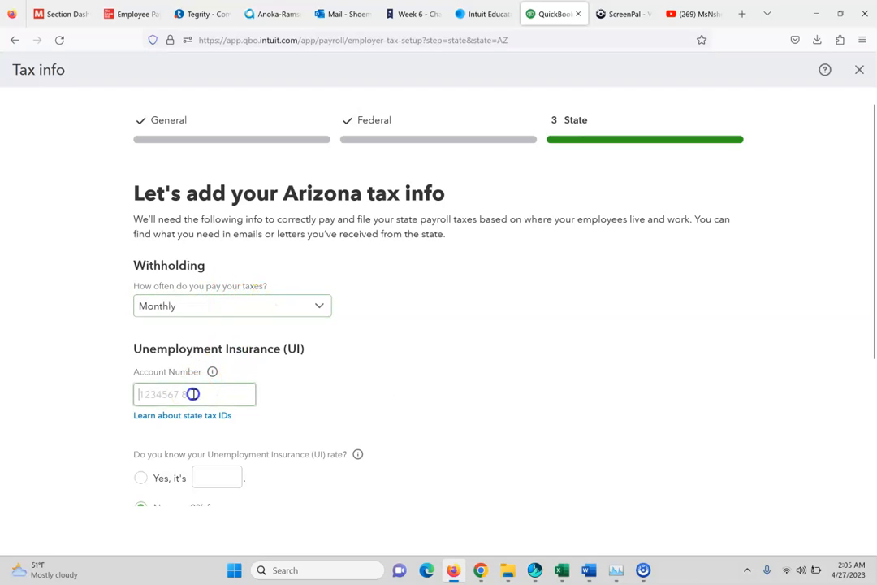
click(132, 12)
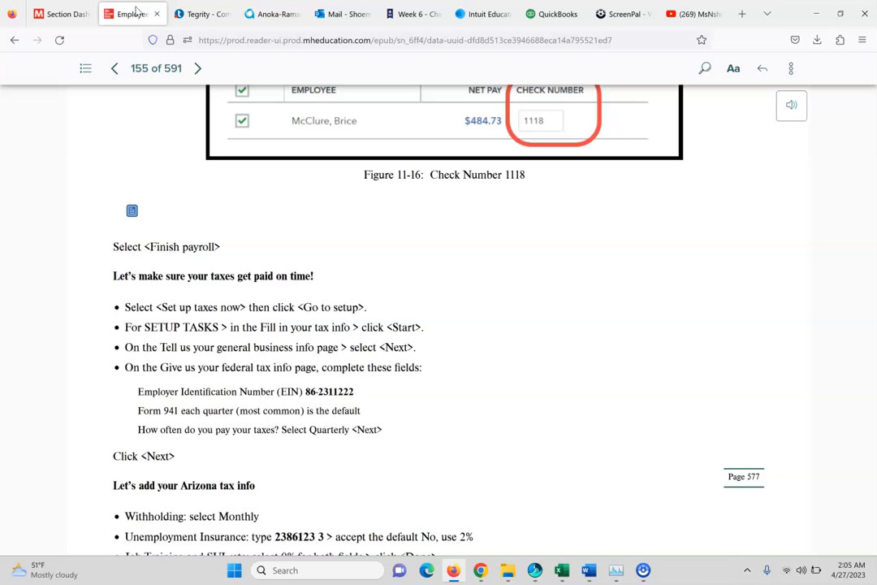
click(557, 13)
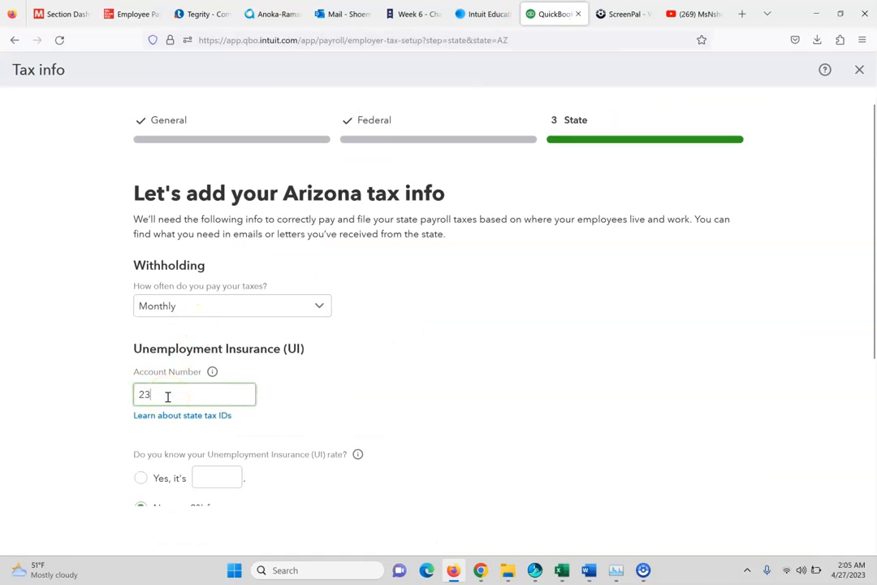
text(672)
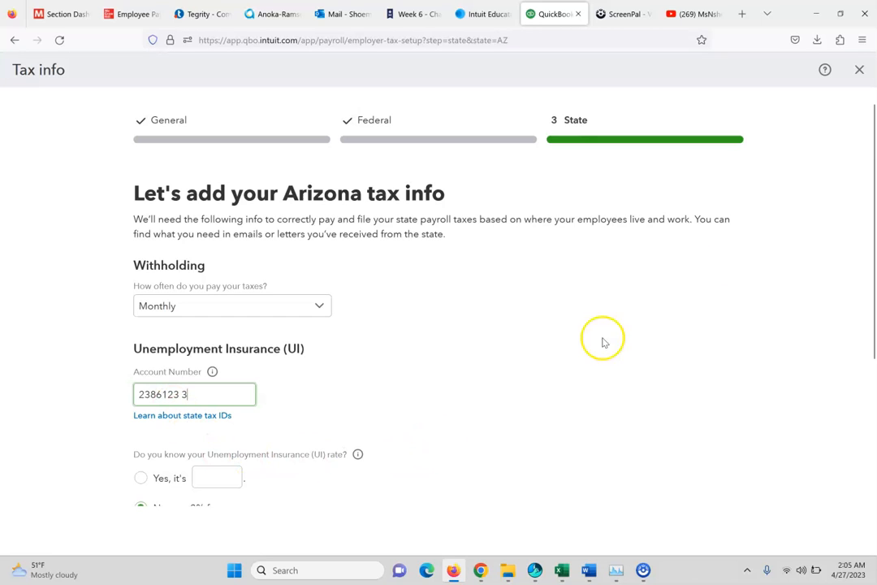
Step: Set SUI Special Assessment and Job Training Tax rates to 0% and submit the Arizona tax info
drag(874, 255, 873, 363)
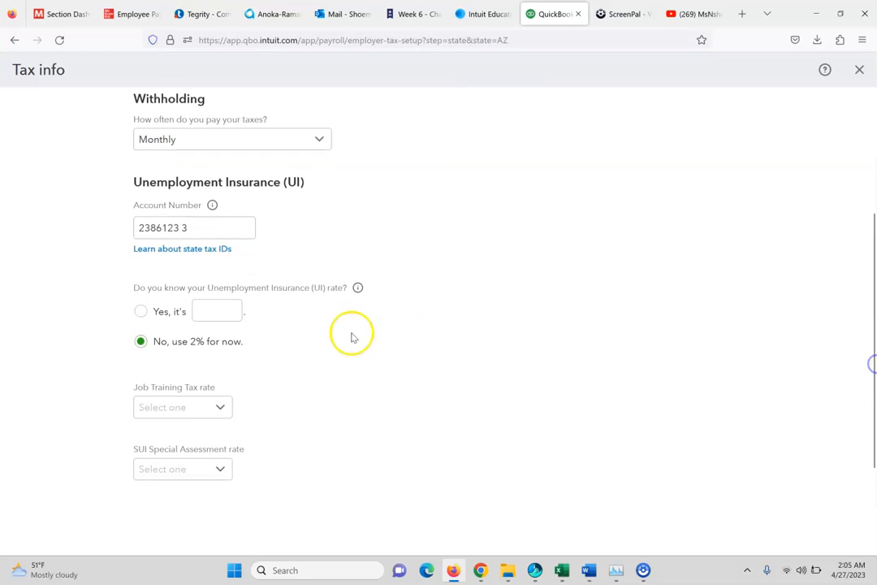
click(113, 13)
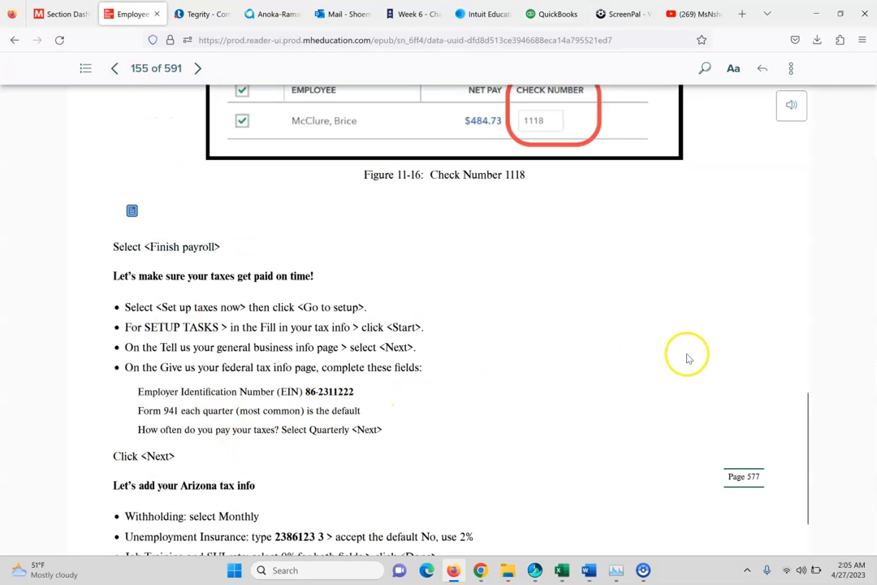
drag(806, 417, 818, 452)
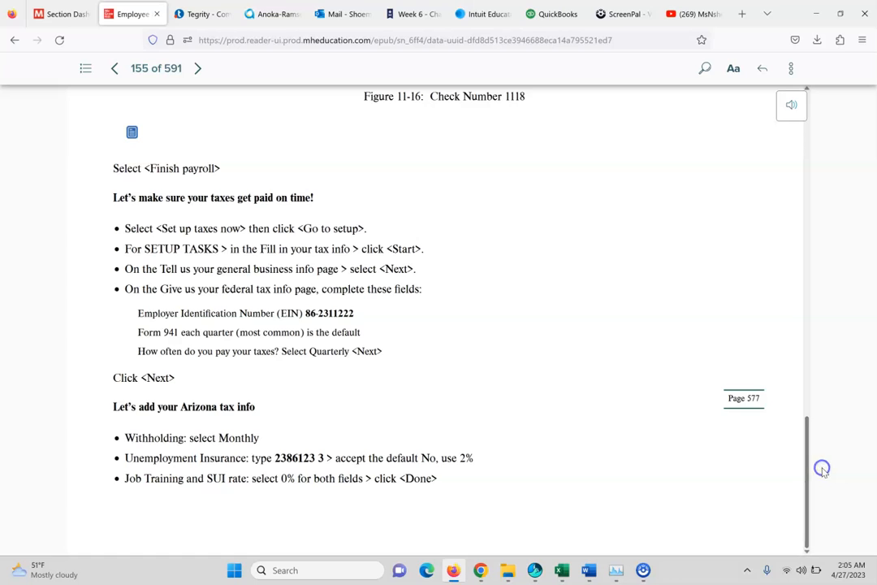
click(564, 9)
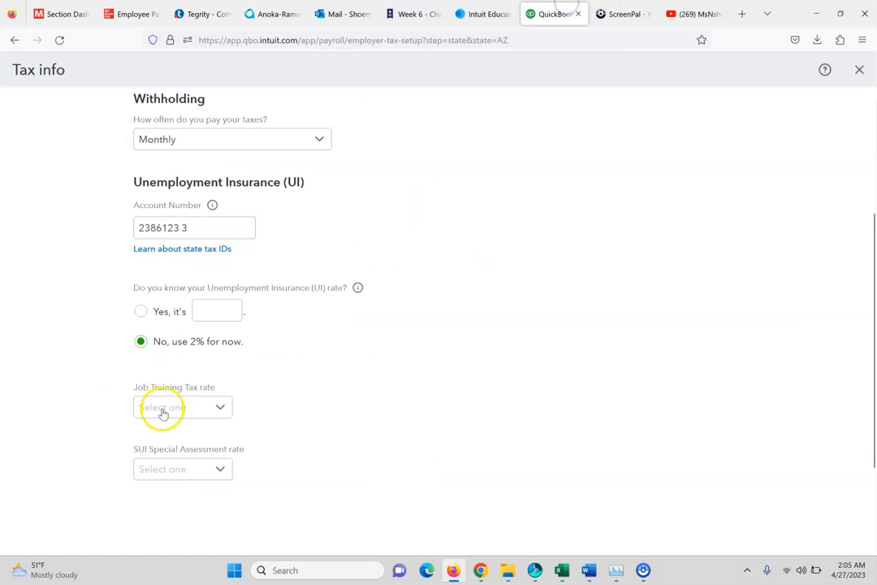
click(215, 469)
click(182, 496)
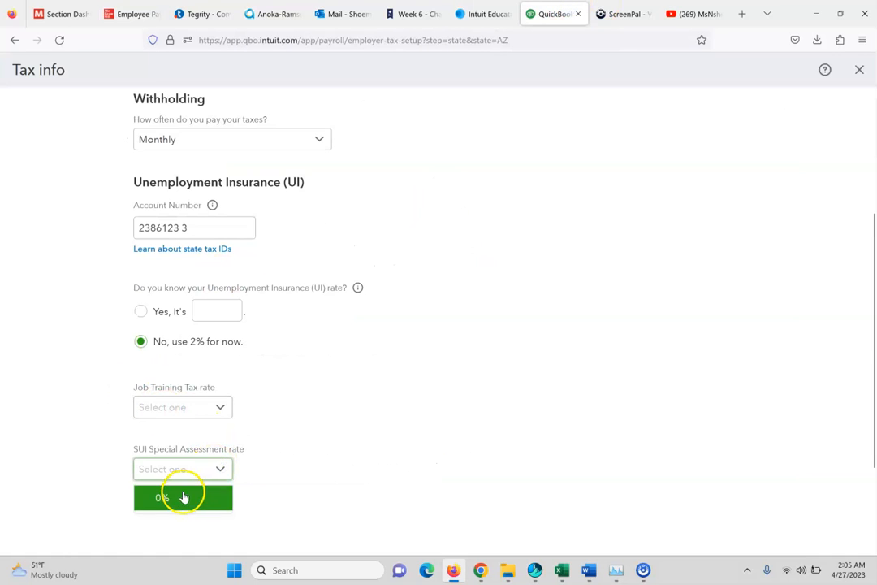
click(204, 409)
click(181, 437)
scroll(873, 390, down, 2)
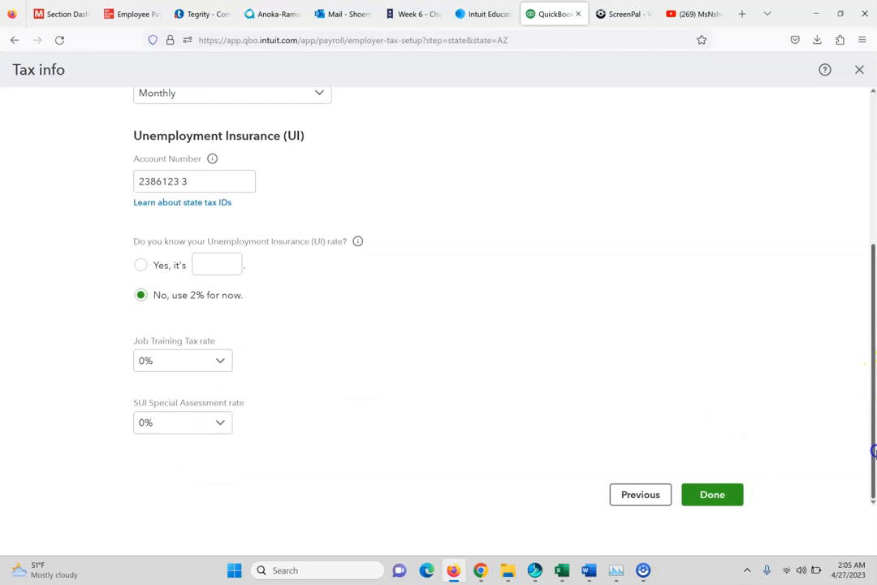
click(713, 494)
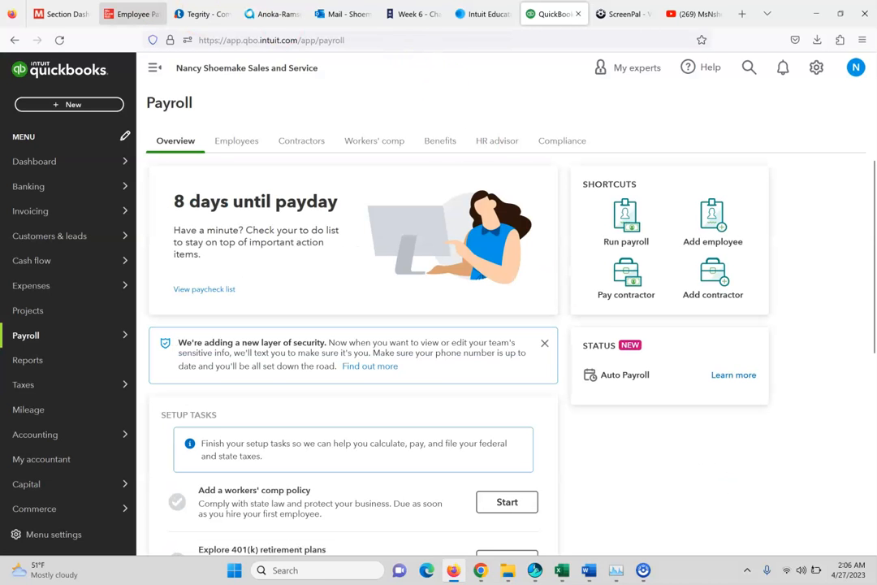
Step: Turn the eBook to page 156's account-number table, then return to QuickBooks Payroll
click(122, 14)
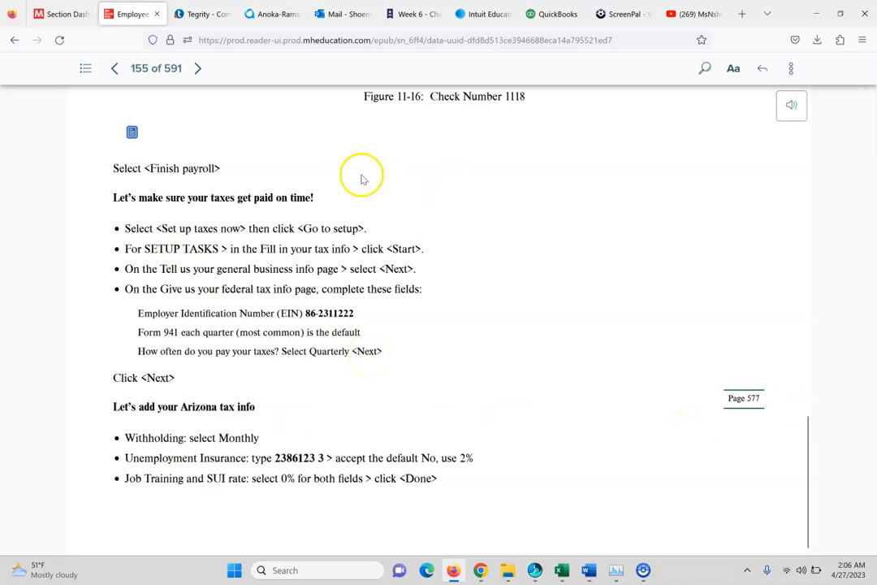
click(197, 68)
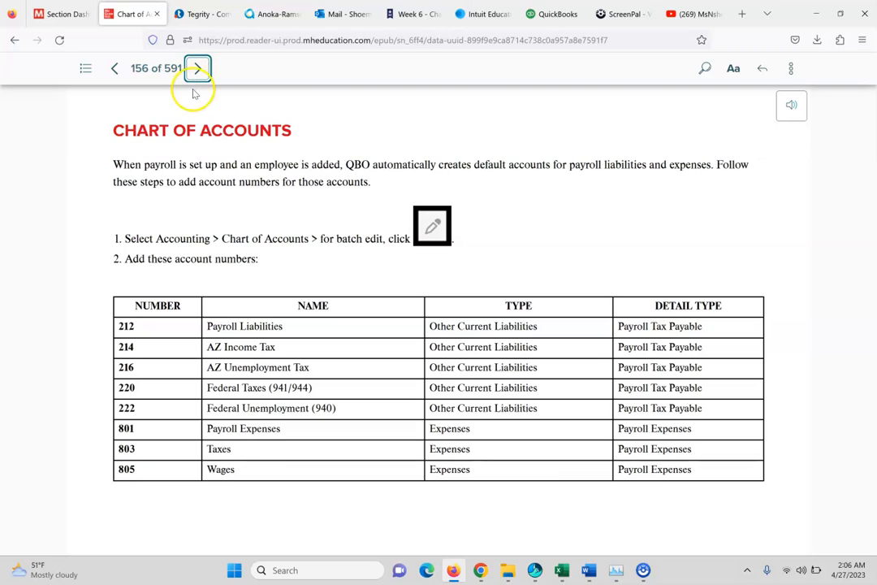
click(351, 219)
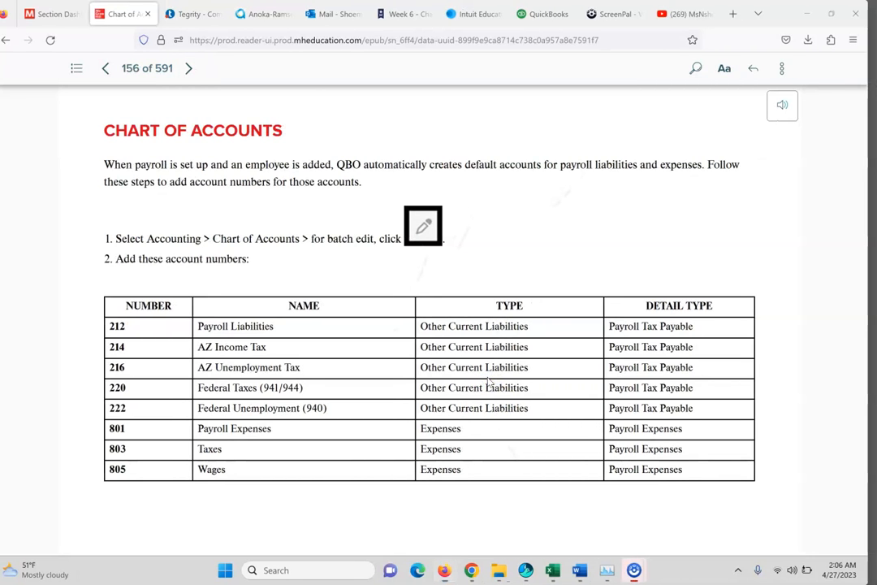
click(185, 380)
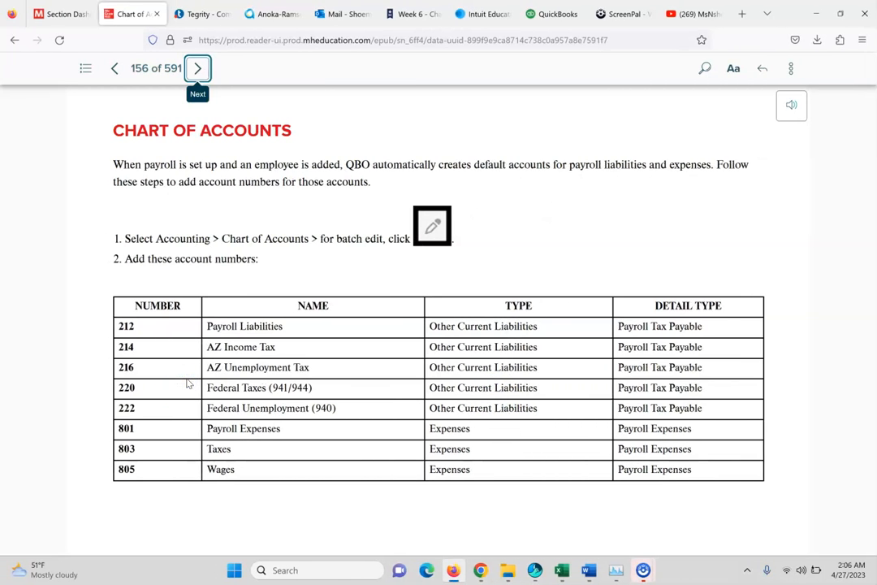
click(547, 14)
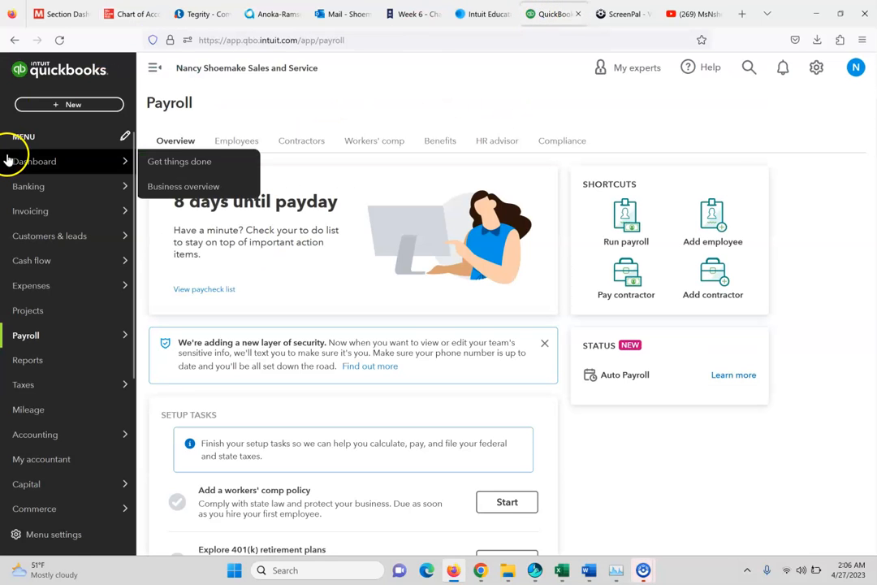
Step: Open the Chart of Accounts and make all account numbers editable in batch mode
click(42, 469)
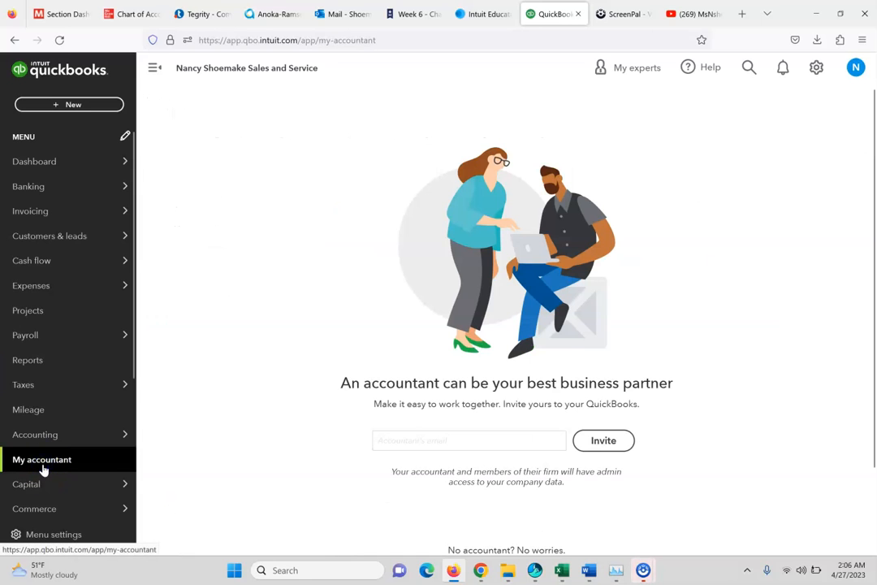
mouse_move(45, 438)
click(160, 435)
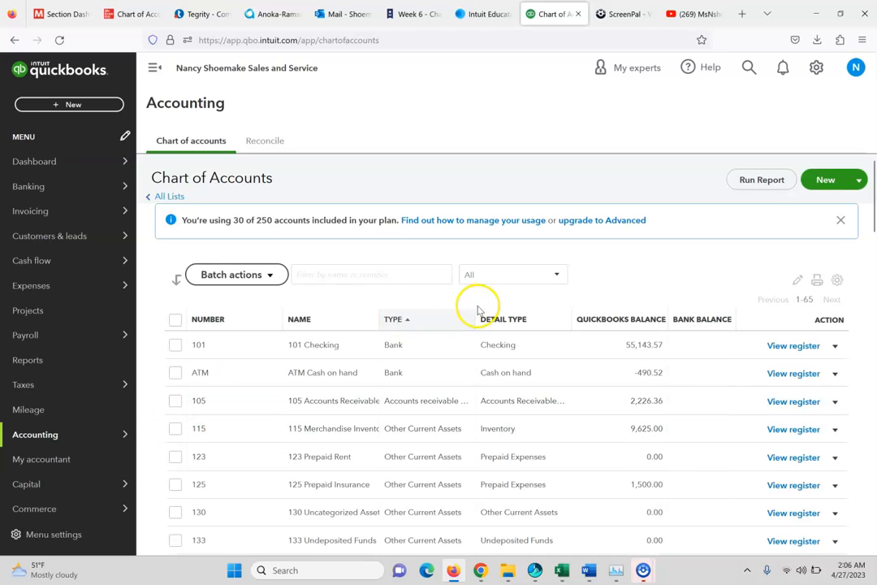
click(126, 11)
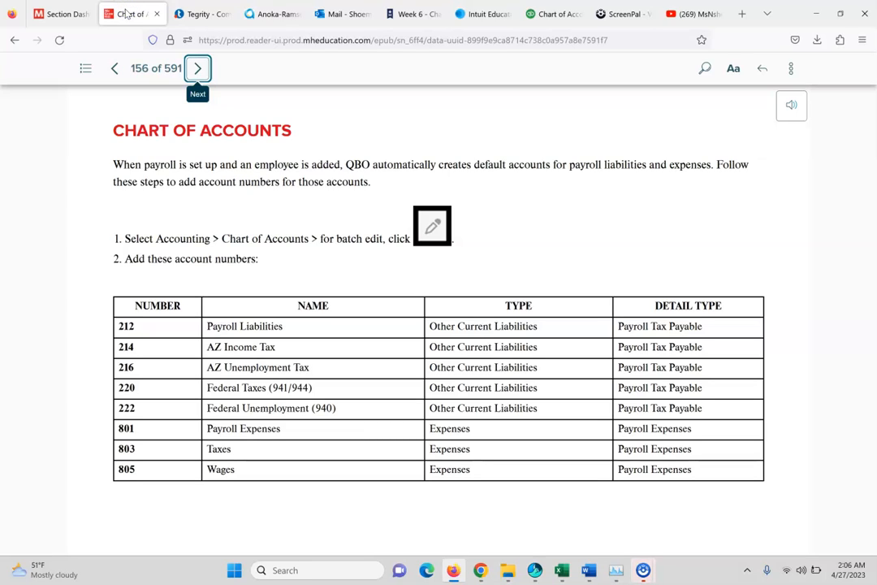
click(552, 13)
click(796, 286)
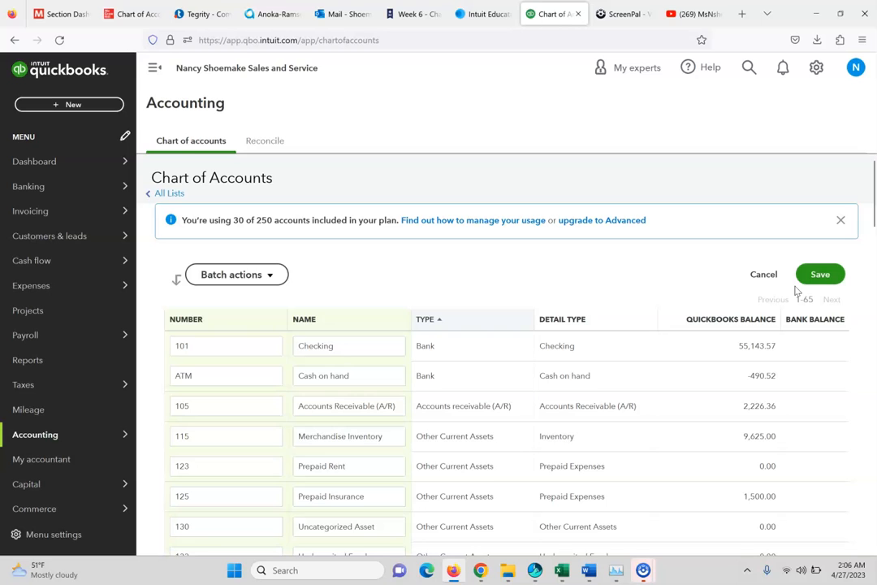
click(126, 14)
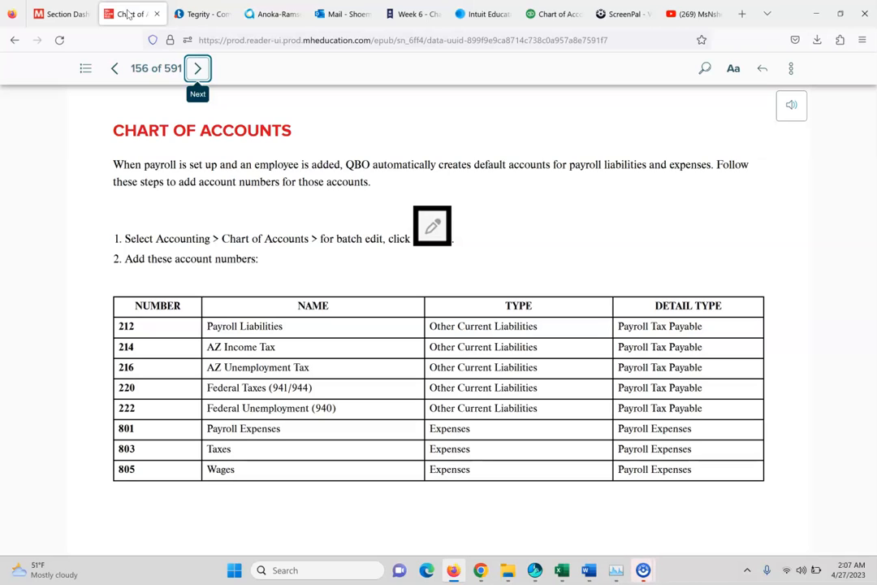
click(564, 14)
mouse_move(875, 210)
mouse_down()
mouse_move(874, 242)
mouse_move(874, 201)
mouse_up()
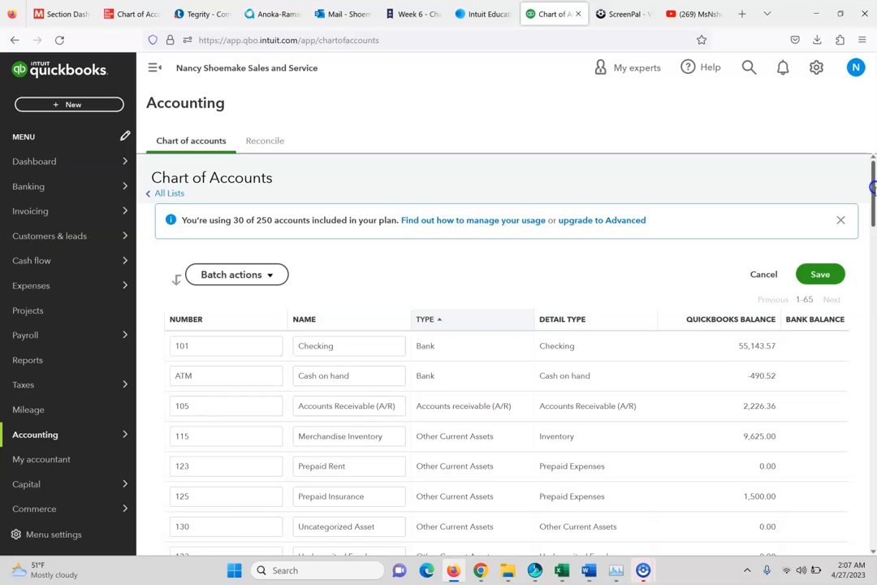
click(273, 275)
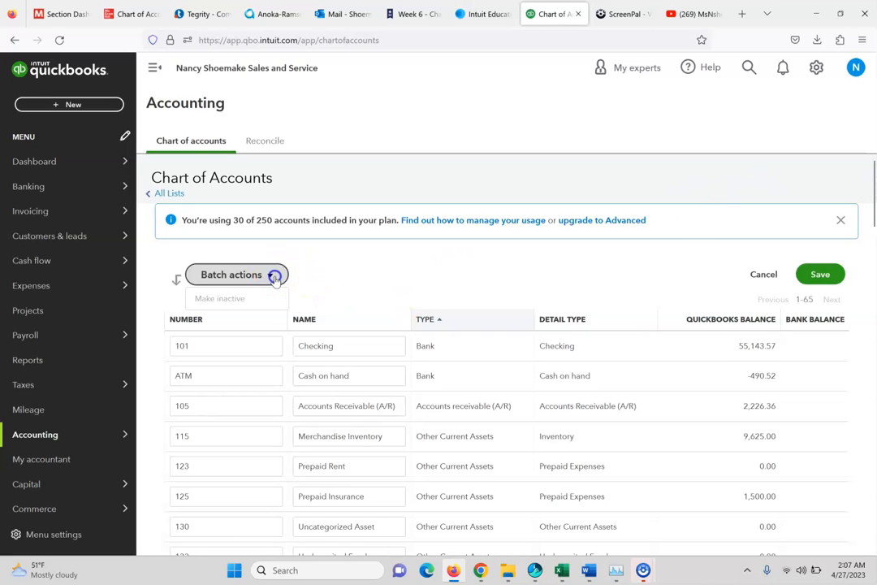
click(313, 258)
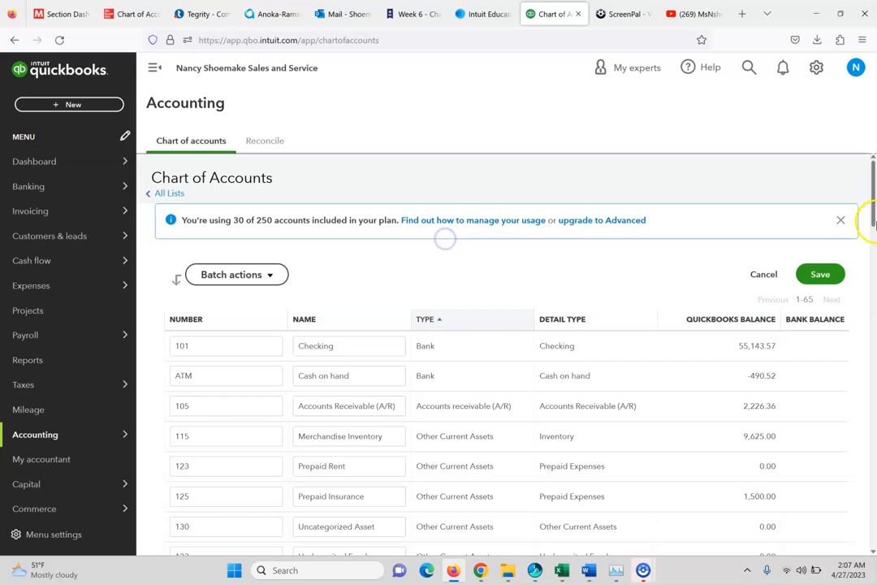
drag(875, 188, 874, 259)
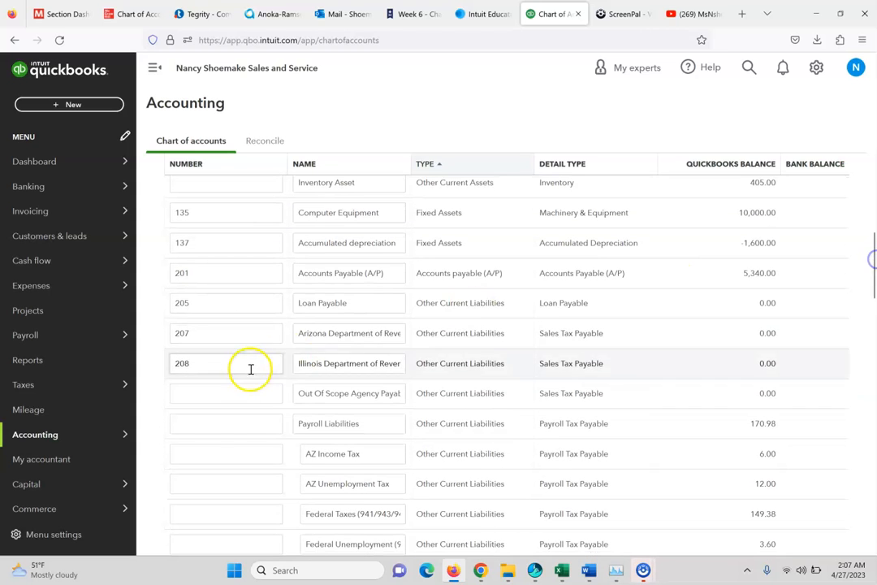
Step: Number Payroll Liabilities, AZ Income Tax and AZ Unemployment Tax as 212, 214 and 216
click(215, 423)
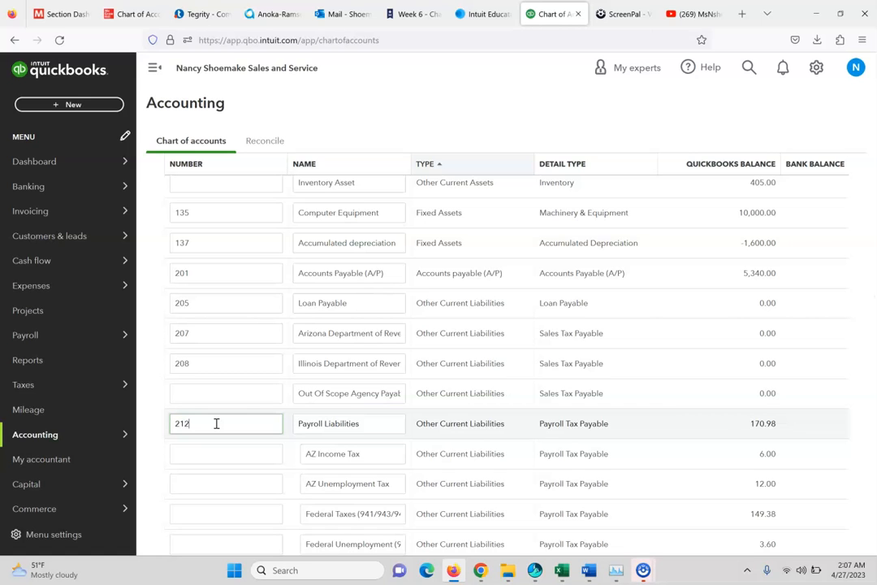
click(132, 14)
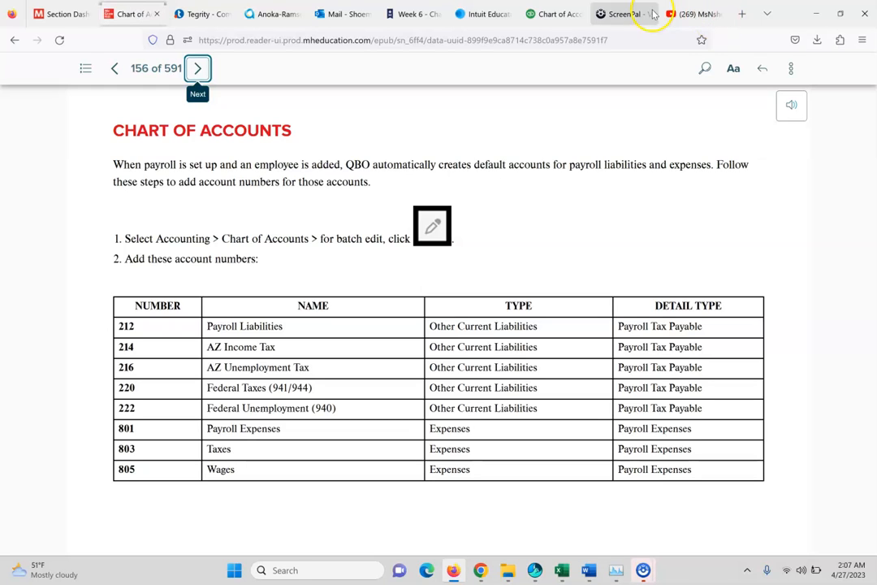
click(552, 14)
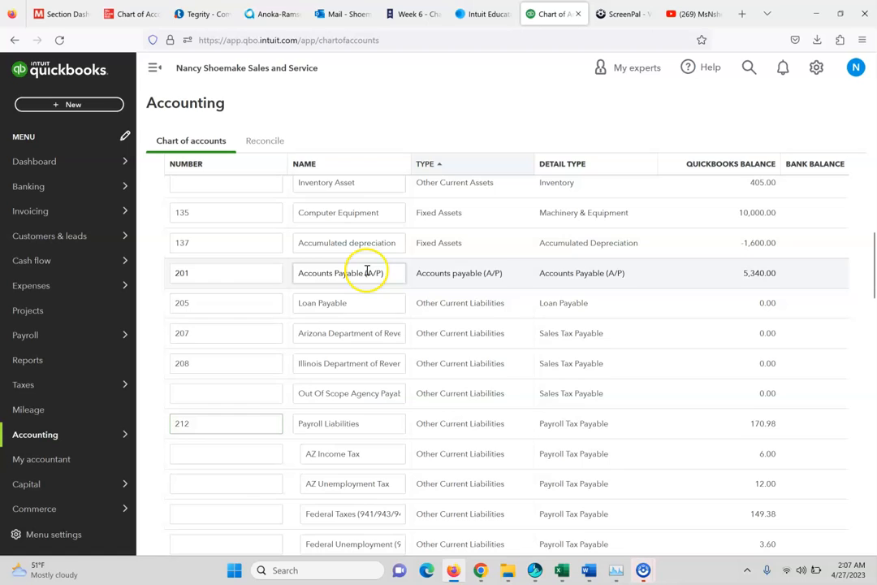
click(217, 456)
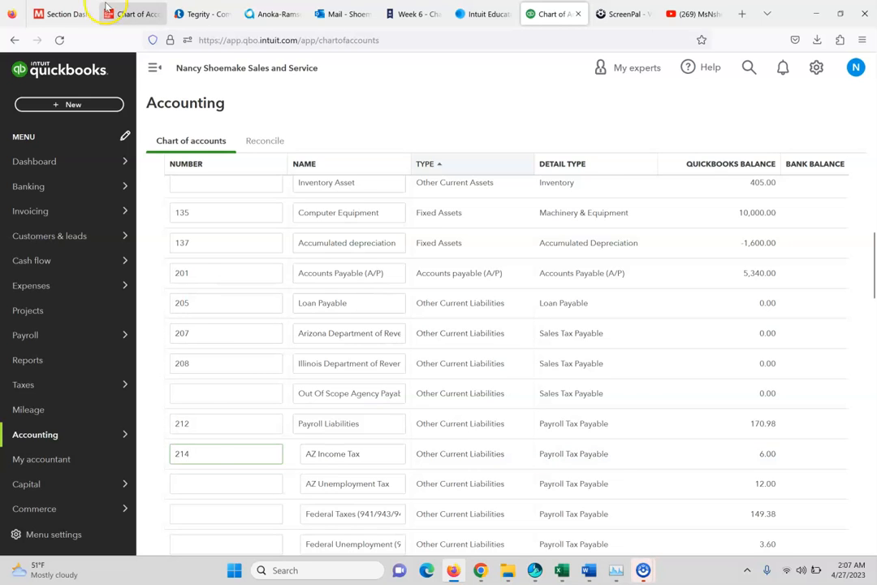
click(130, 10)
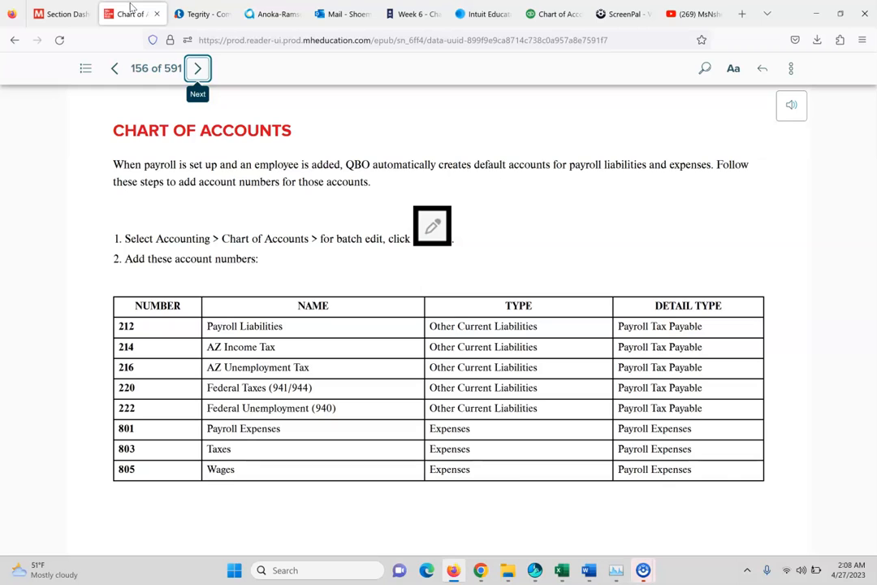
click(555, 13)
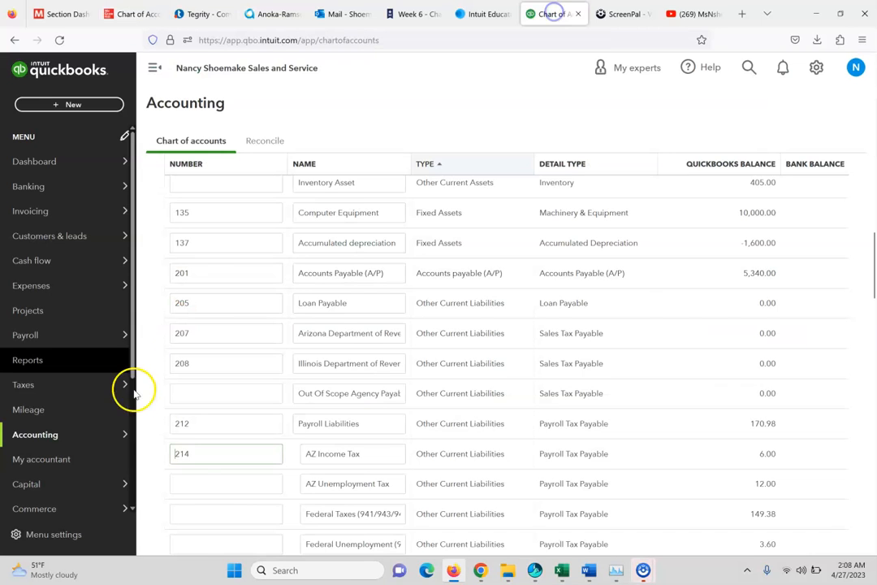
click(206, 486)
text(216)
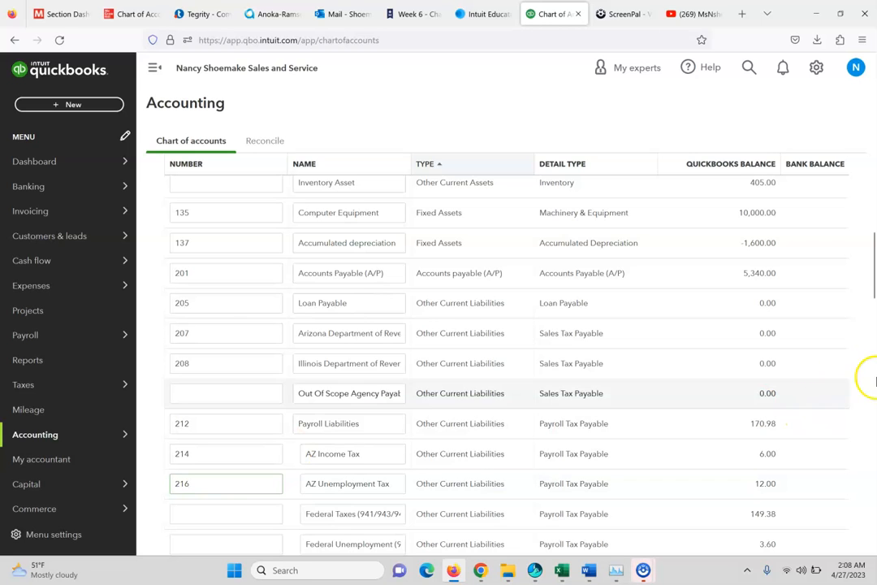
click(870, 390)
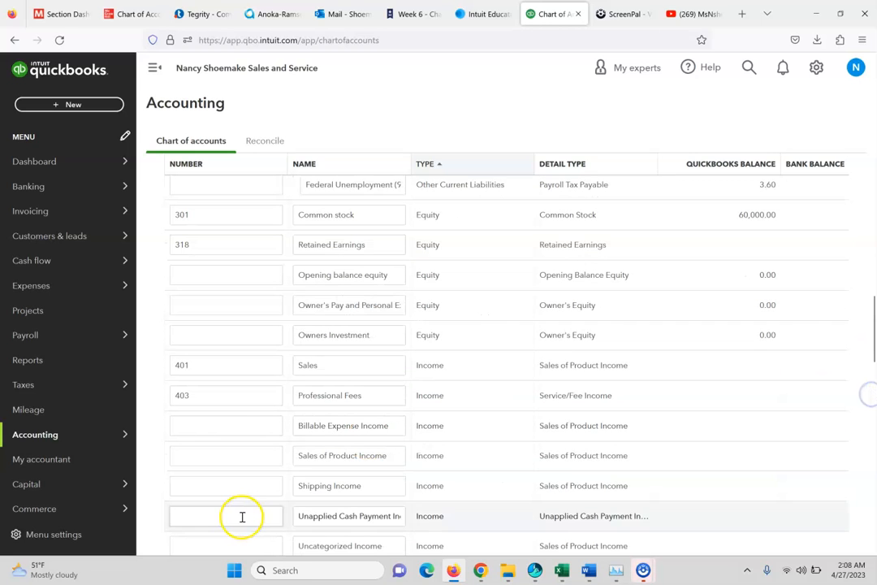
drag(873, 333, 873, 311)
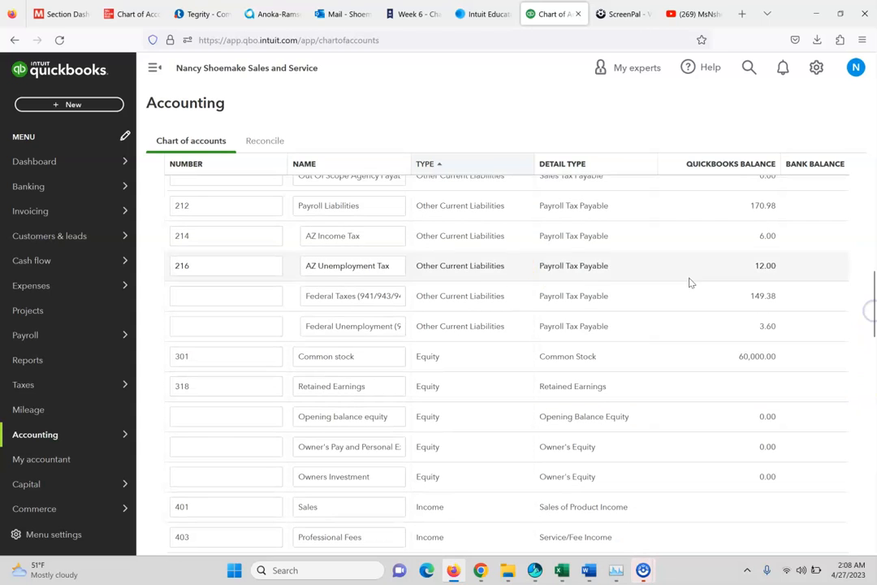
Step: Give Federal Taxes number 220 and Federal Unemployment number 222, checking the textbook table
click(120, 12)
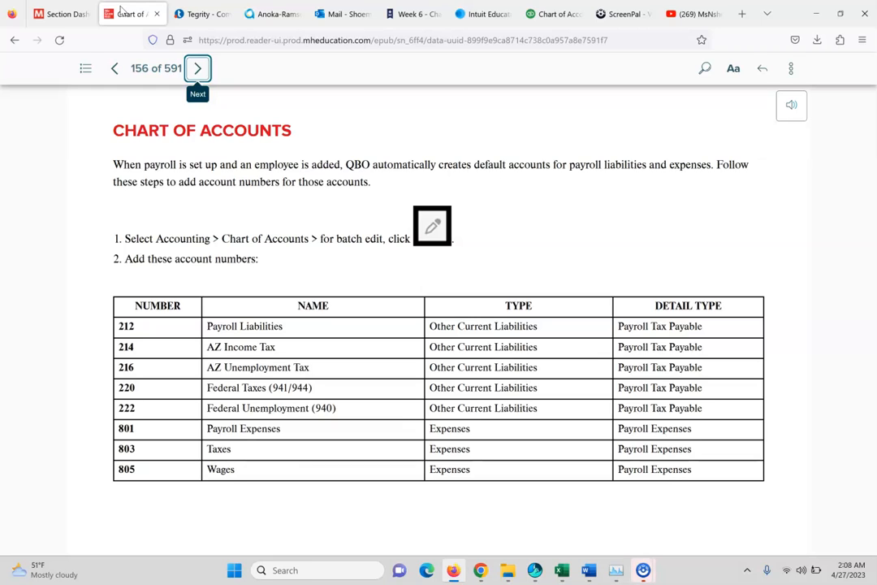
click(554, 14)
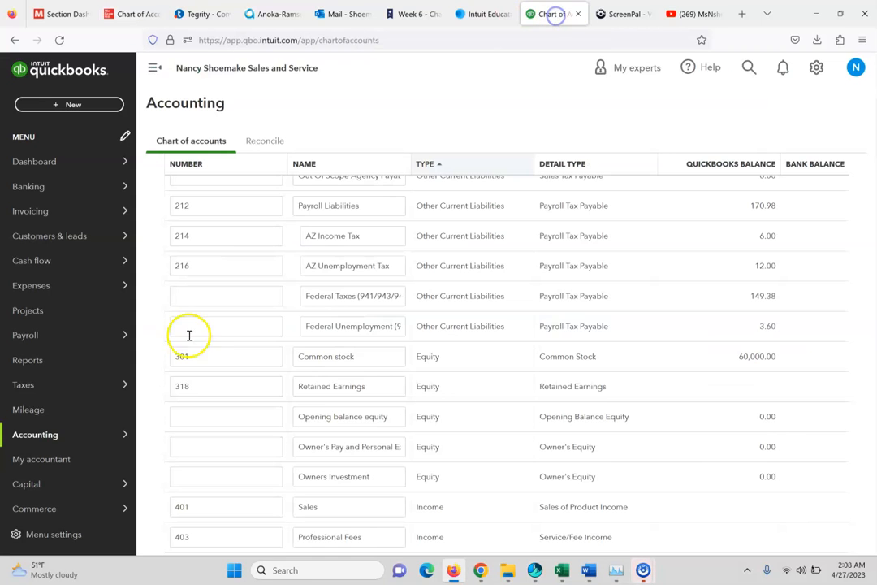
click(220, 297)
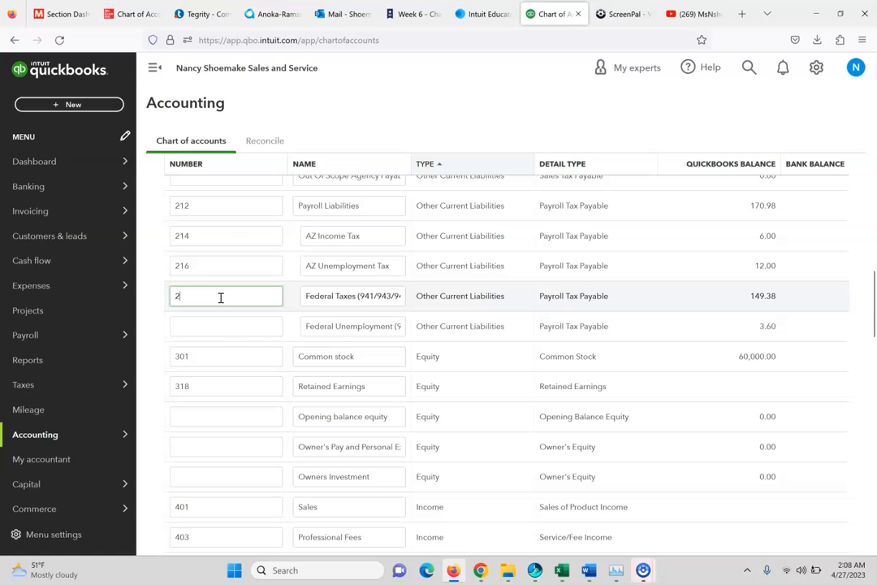
click(214, 323)
text(222)
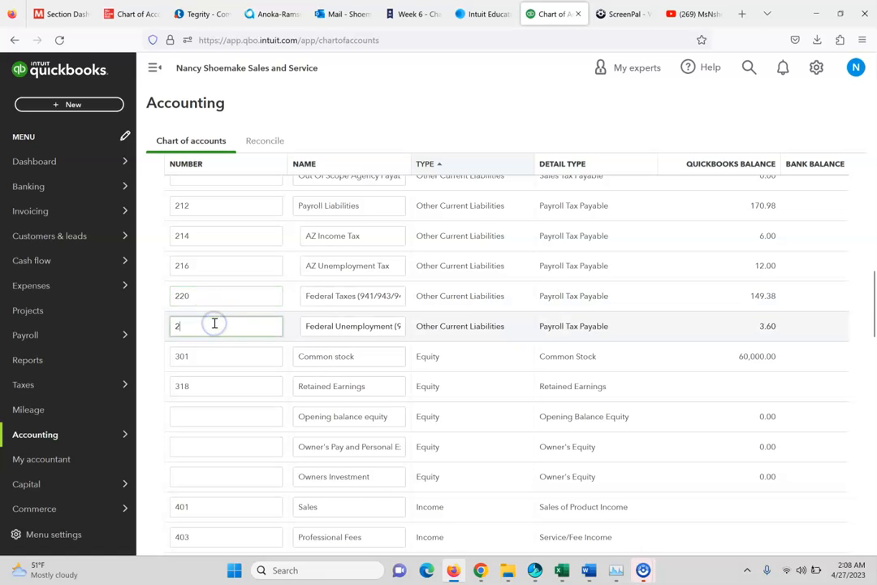
click(132, 12)
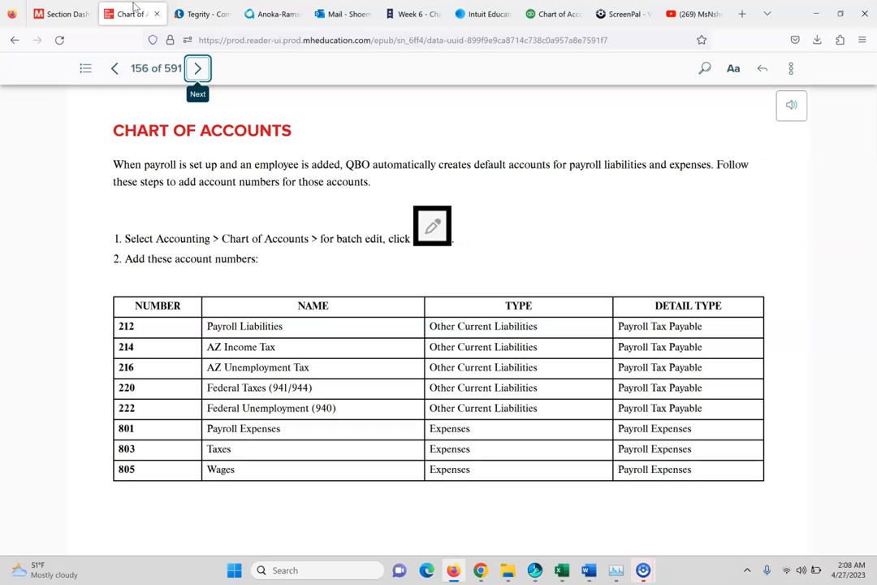
click(554, 14)
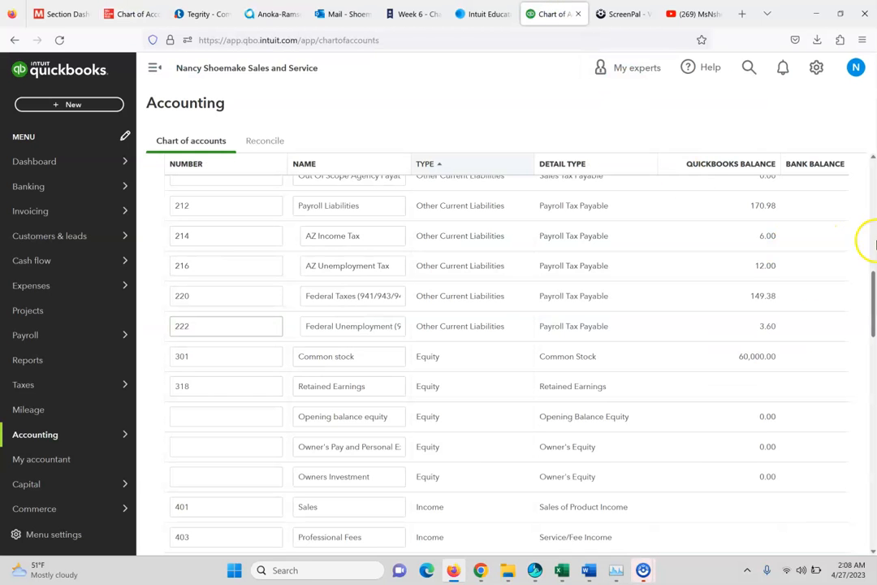
Step: Number Payroll expenses, Taxes and Wages as 801, 803 and 805, then save the chart
scroll(874, 328, down, 1)
drag(874, 328, 874, 523)
click(190, 354)
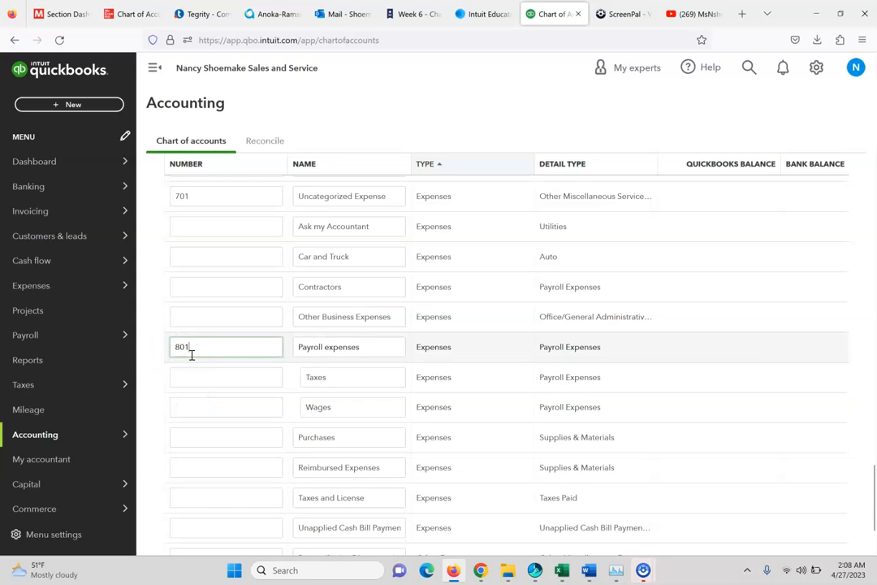
click(143, 13)
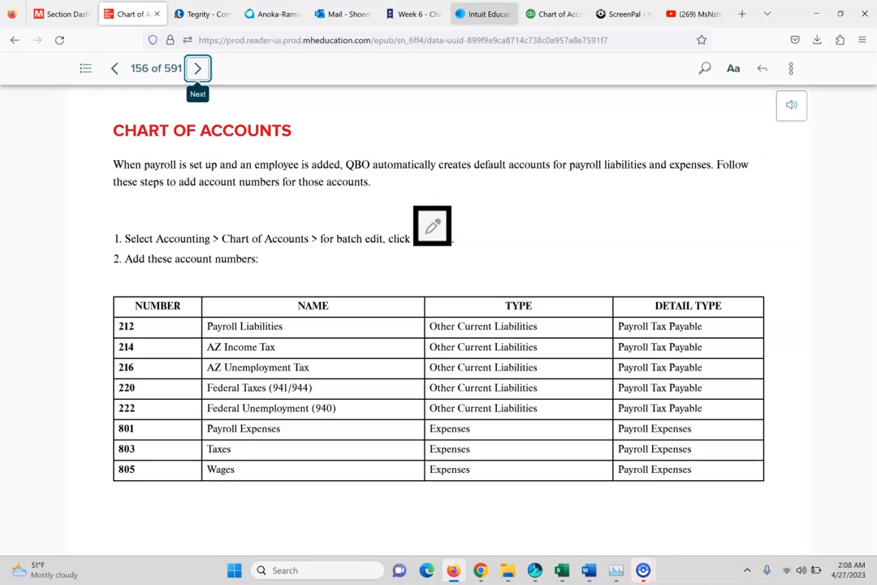
click(559, 13)
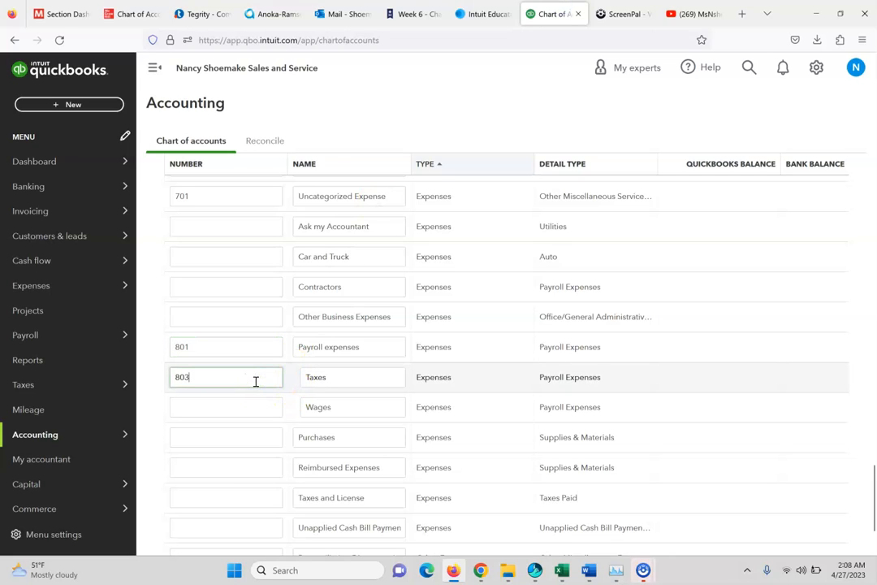
click(225, 407)
text(805)
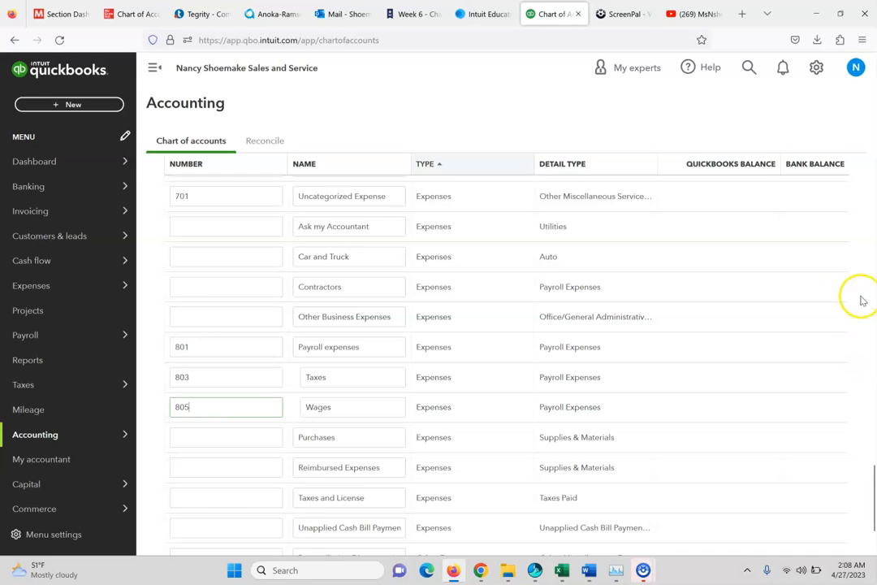
scroll(869, 460, down, 2)
click(829, 527)
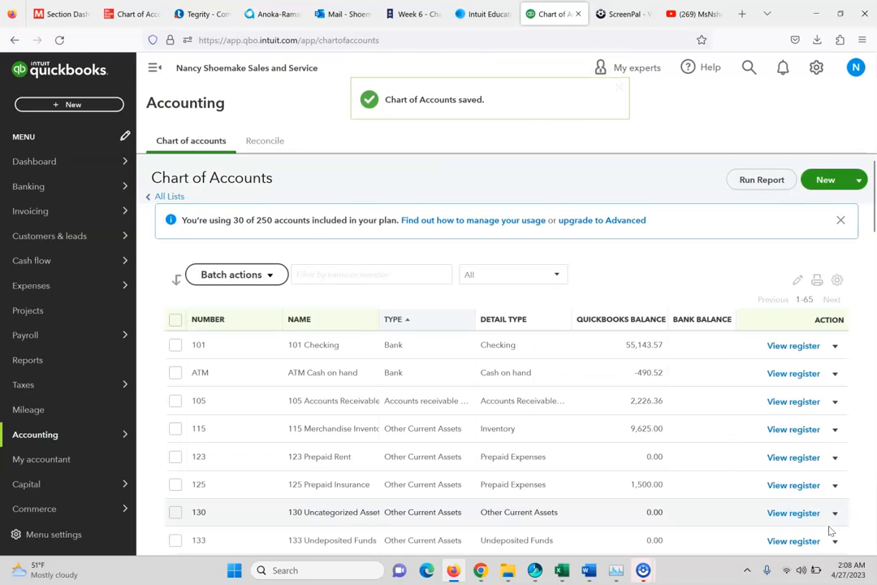
Step: Bring the eBook to page 157, Subscription Status, and dismiss QuickBooks' plan-usage notice
click(122, 9)
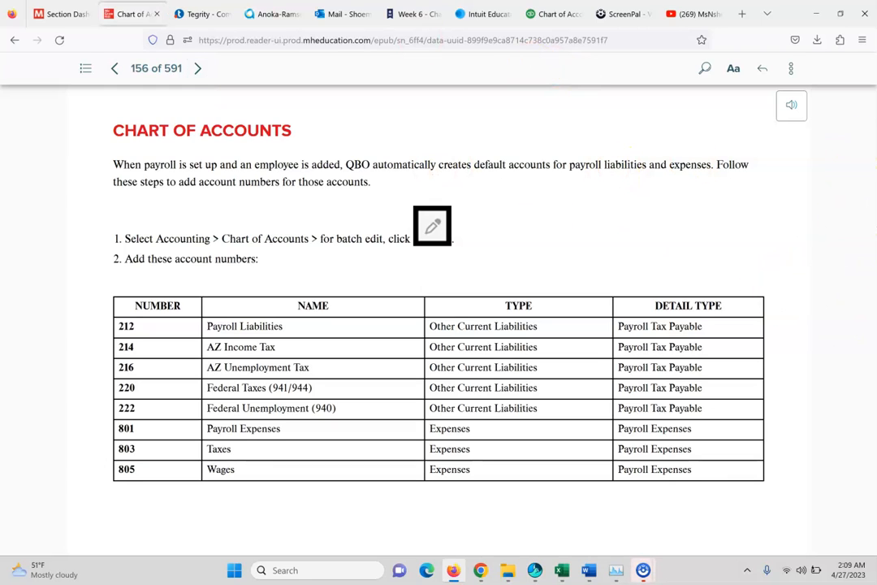
click(197, 68)
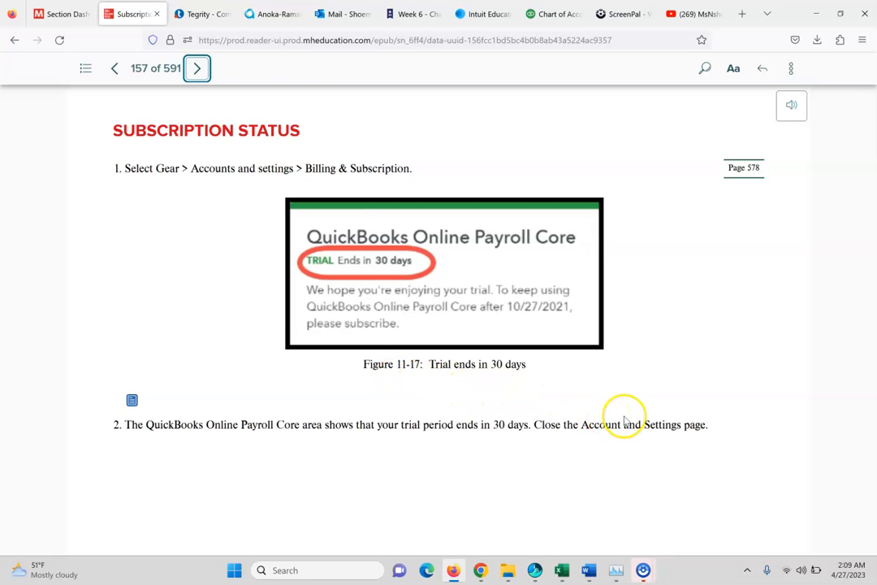
click(543, 6)
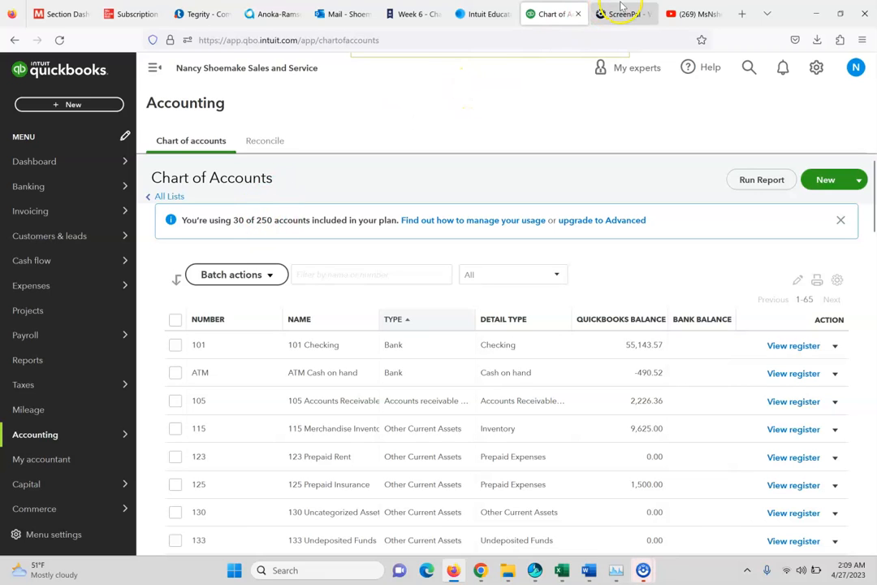
click(124, 12)
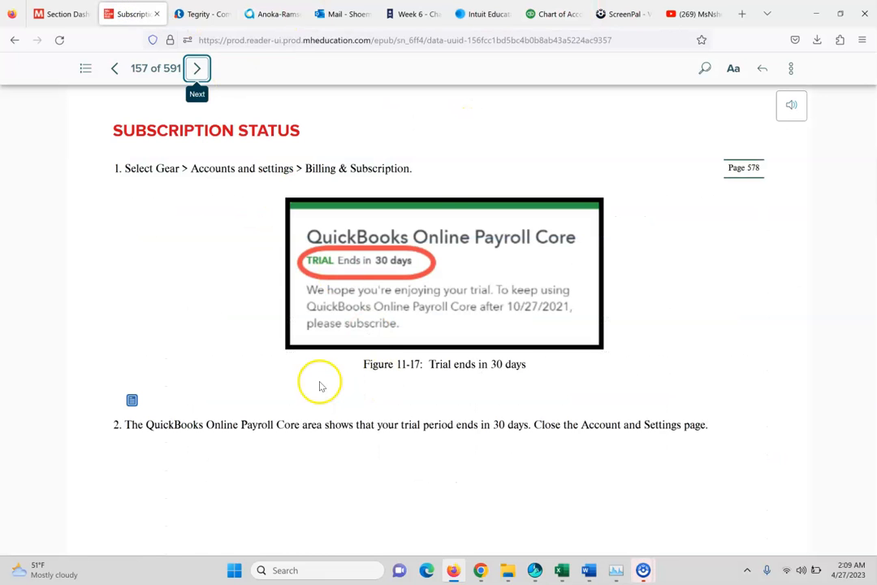
click(199, 71)
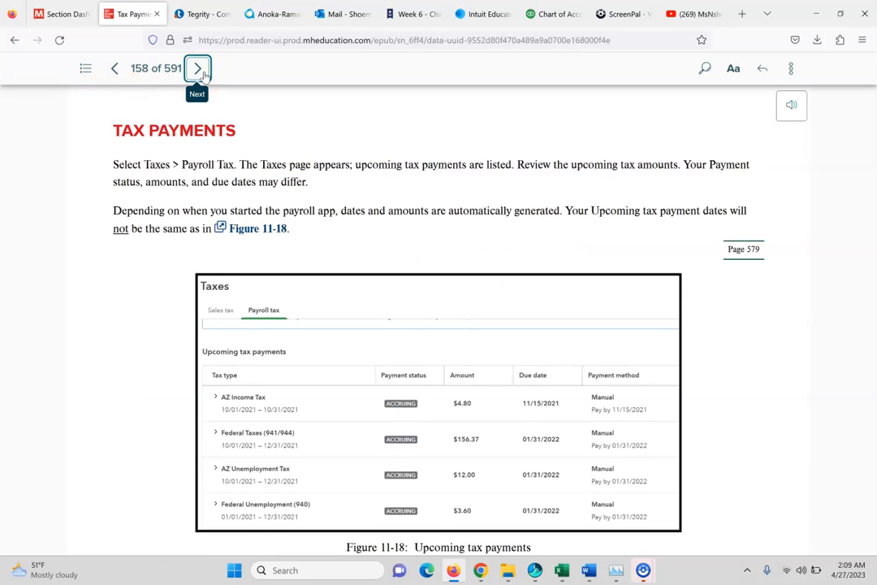
click(115, 68)
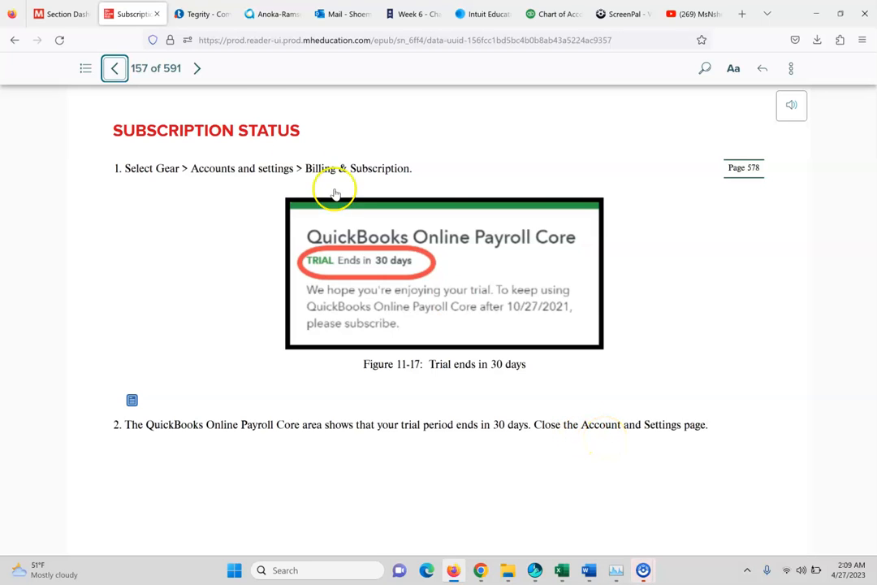
click(558, 15)
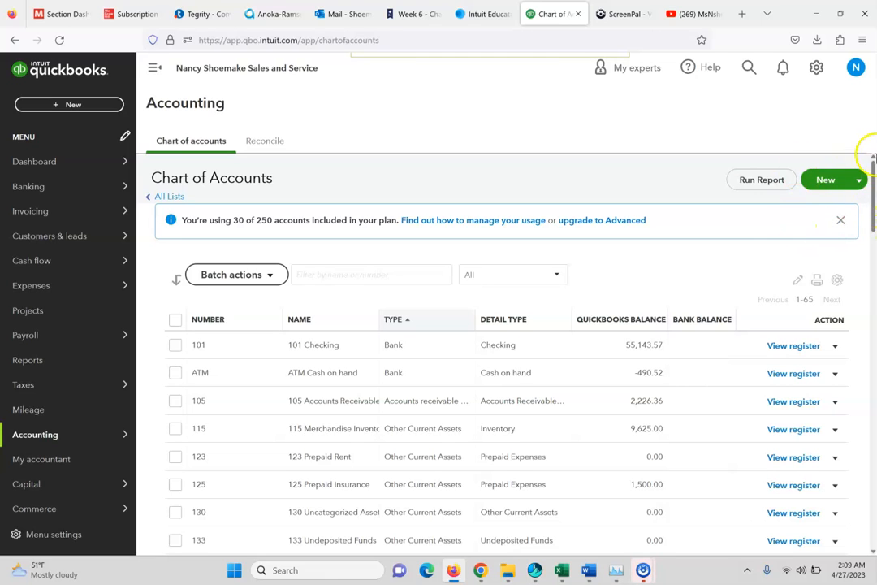
click(841, 220)
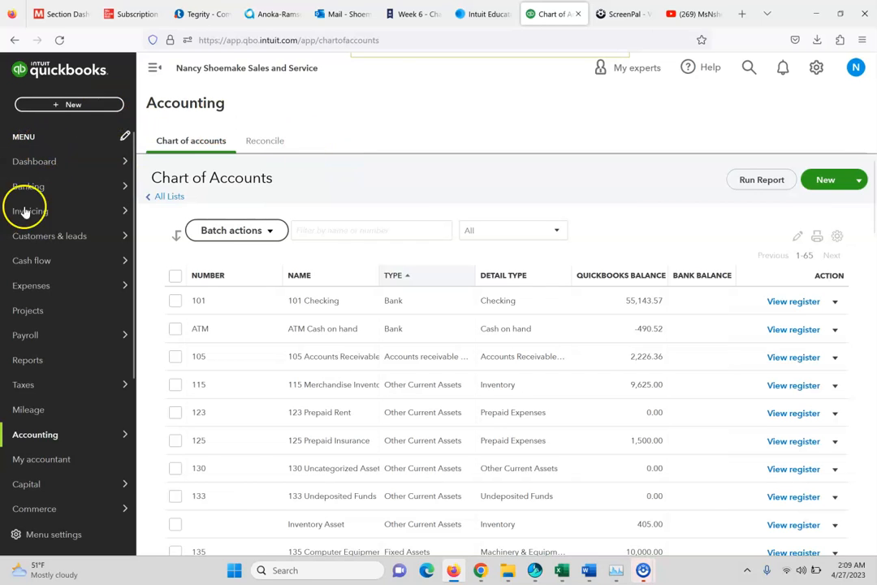
Step: Show the Payroll Employees list and advance the eBook to page 158, Tax Payments
click(44, 334)
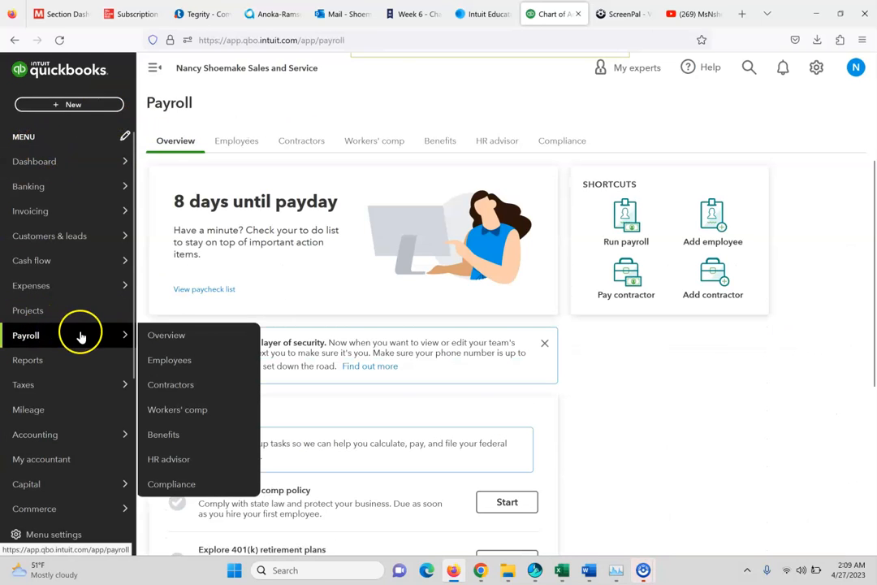
click(175, 361)
click(150, 7)
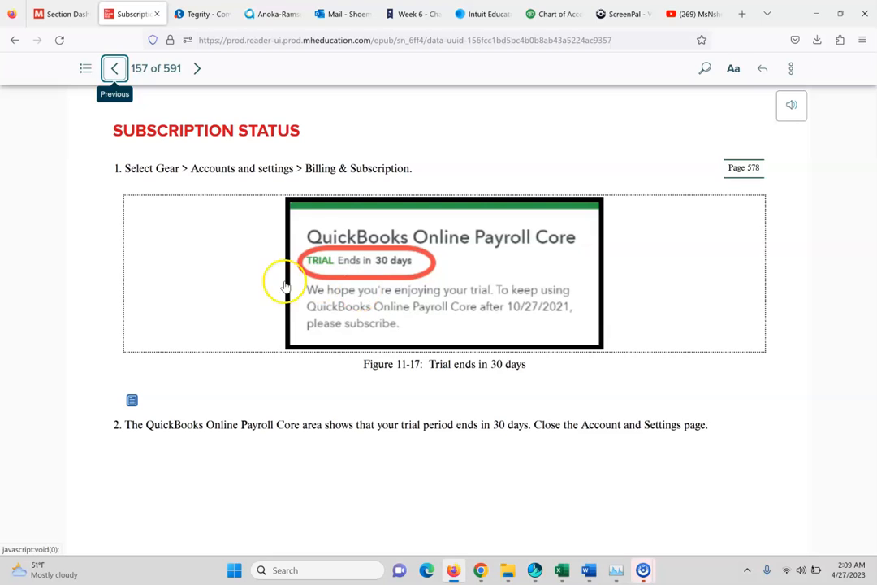
click(196, 69)
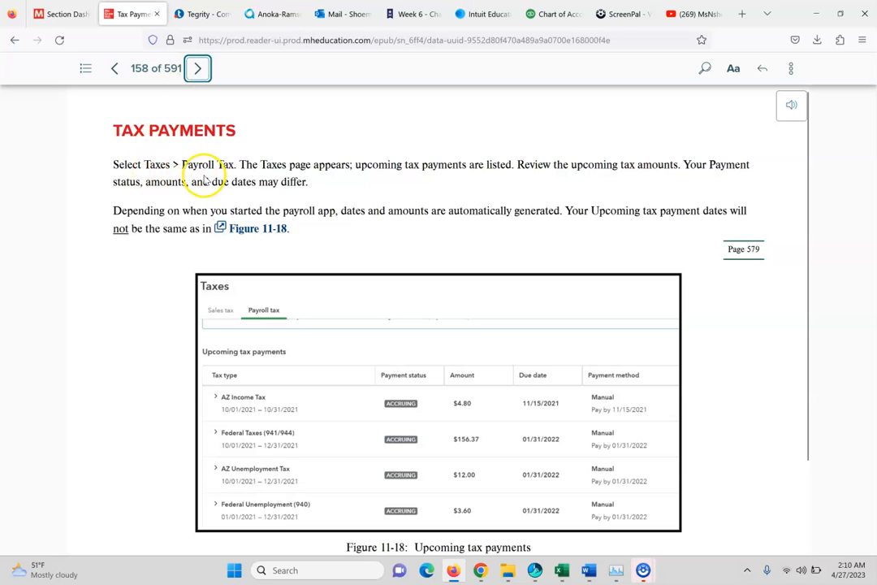
click(559, 14)
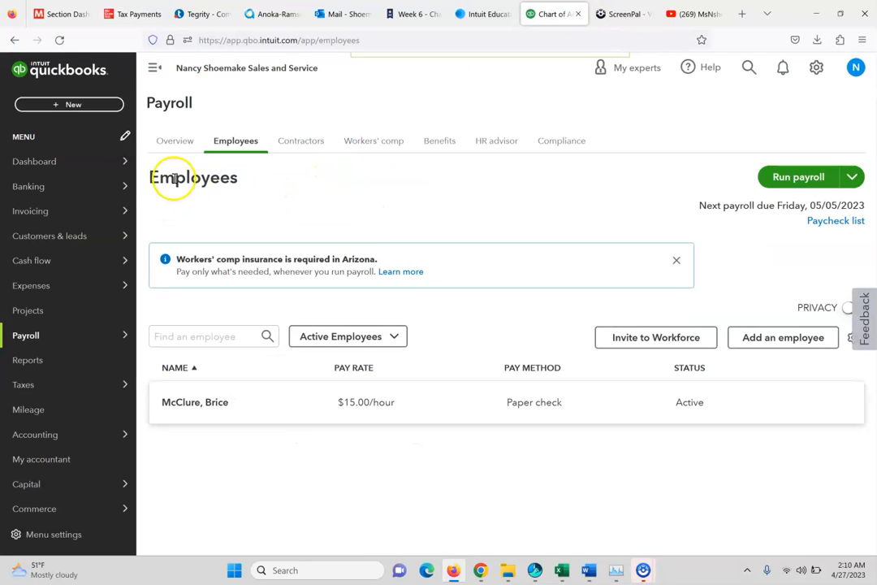
Step: Go to Taxes > Payroll tax in QuickBooks, then reread the eBook's Tax Payments page
mouse_move(53, 341)
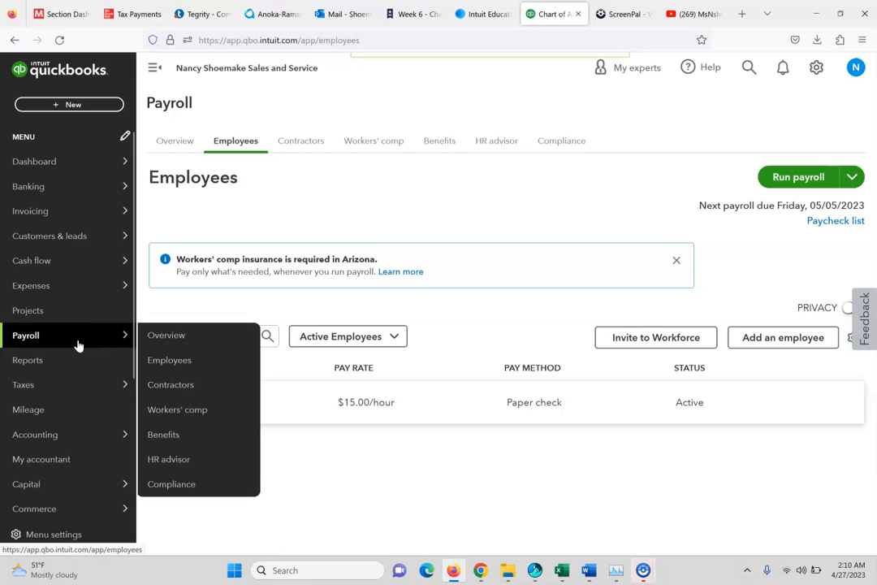
click(111, 389)
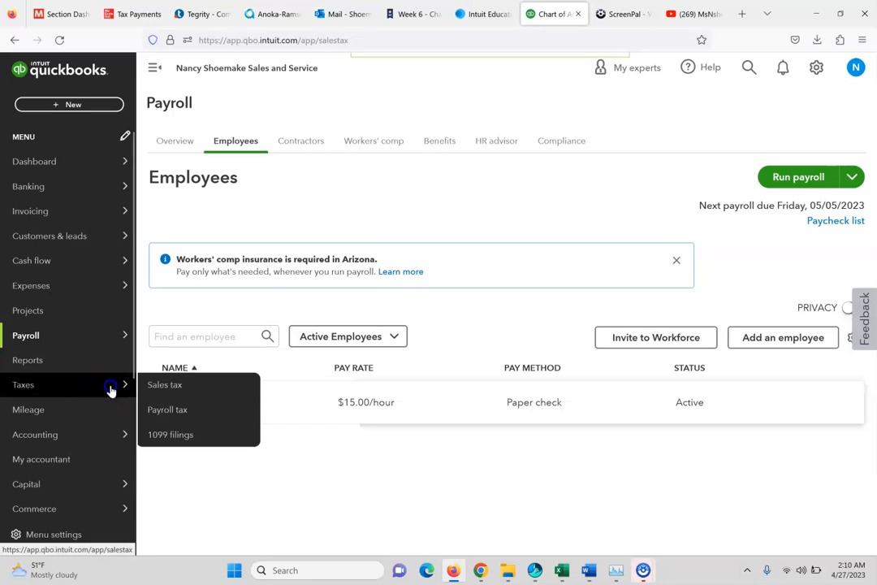
click(182, 413)
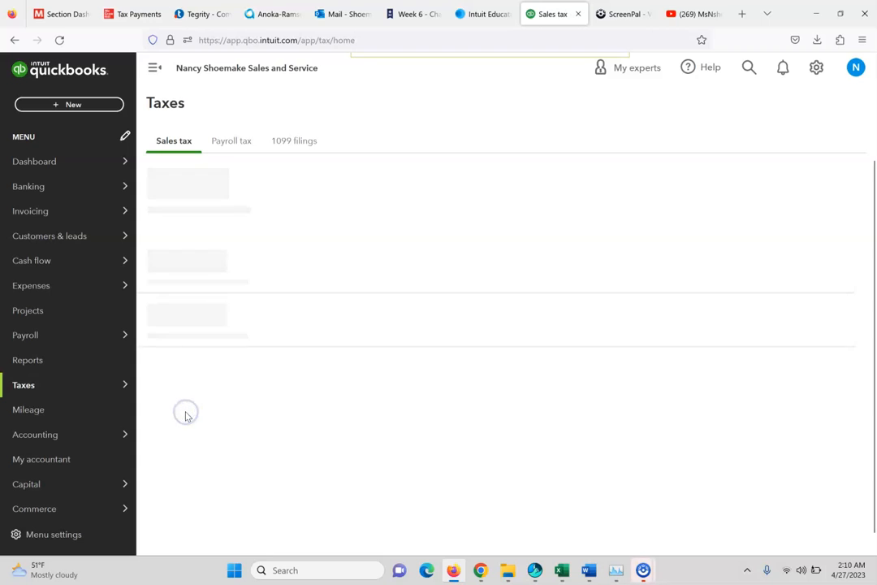
click(124, 6)
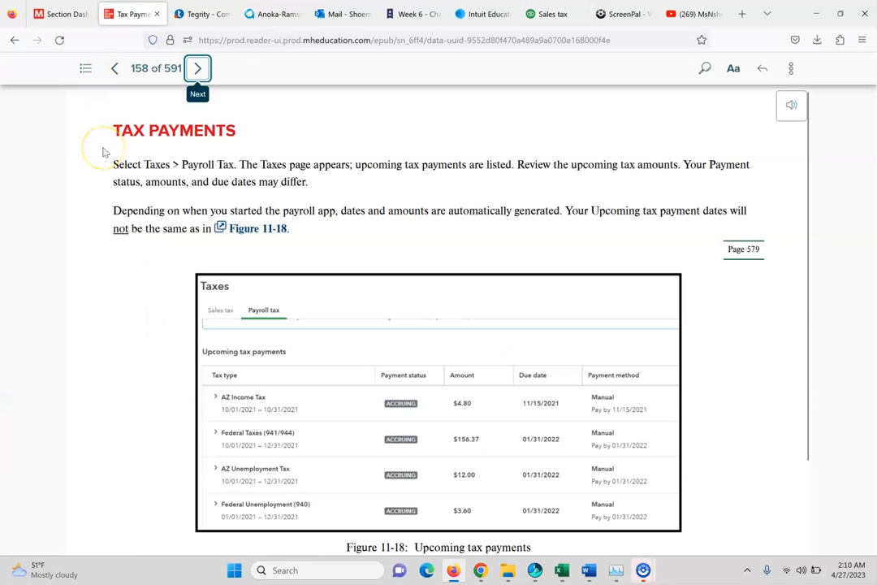
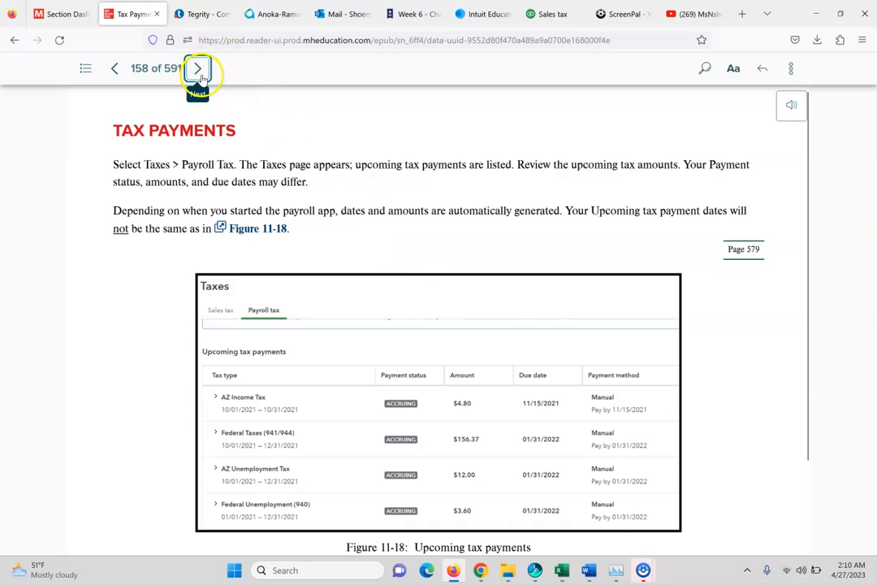
Step: Turn the eBook to page 159, the Paycheck 1118 instructions, then return to QuickBooks
click(199, 71)
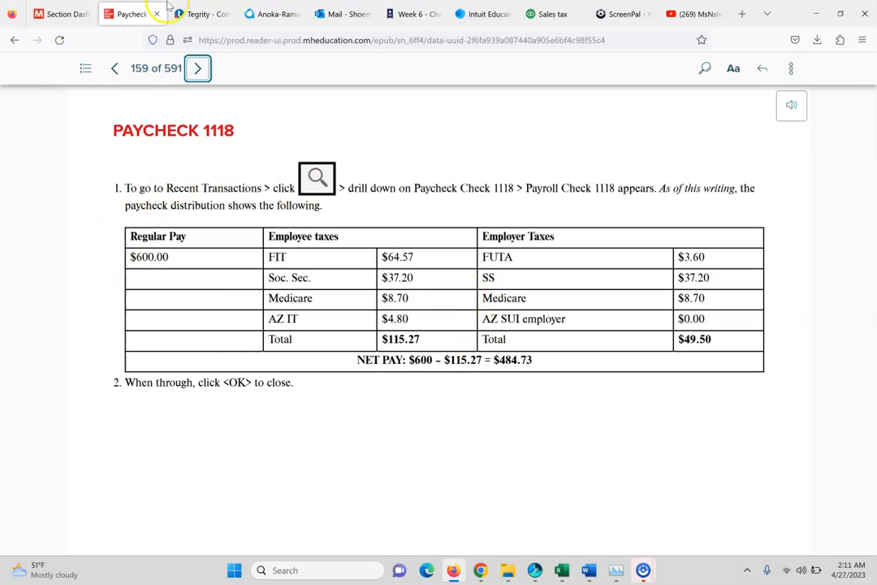
click(539, 11)
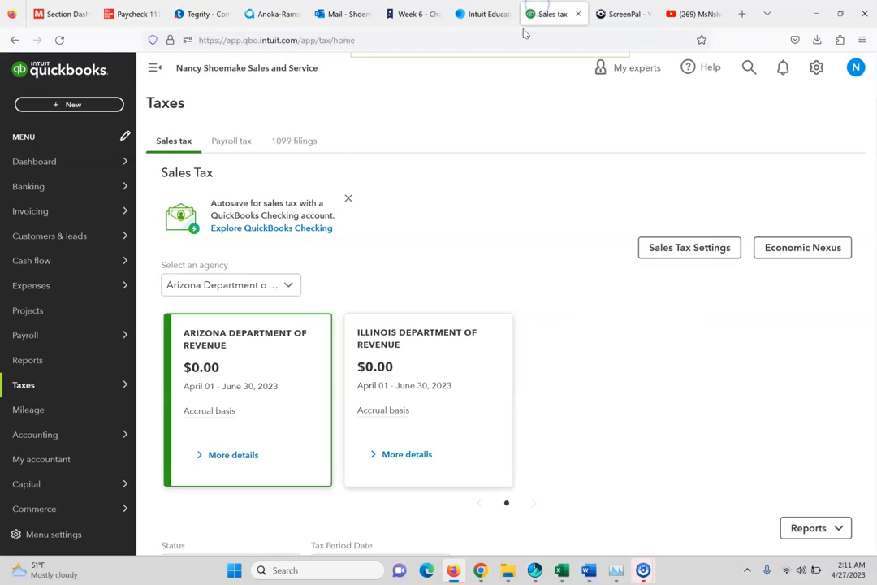
Step: Find Payroll Check 1118 in recent transactions and compare it with the eBook's paycheck table
click(751, 65)
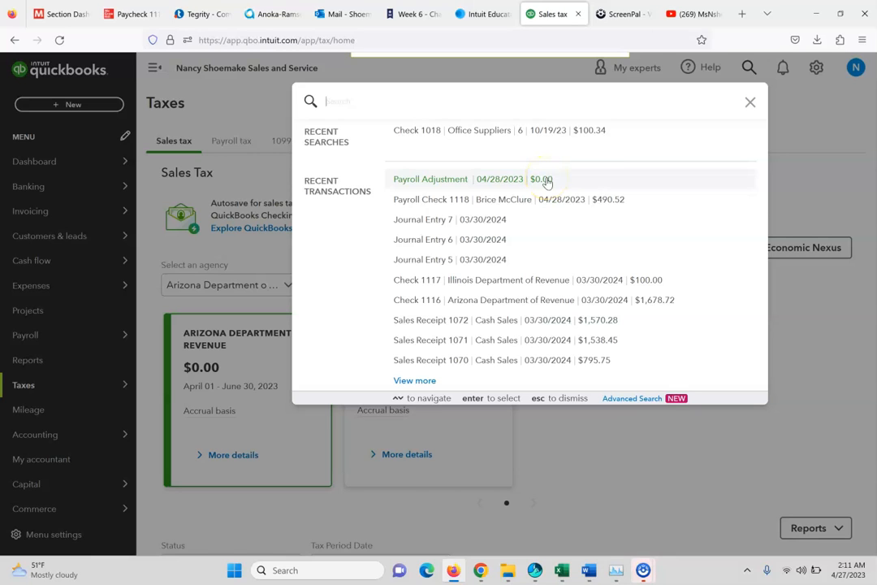
click(434, 200)
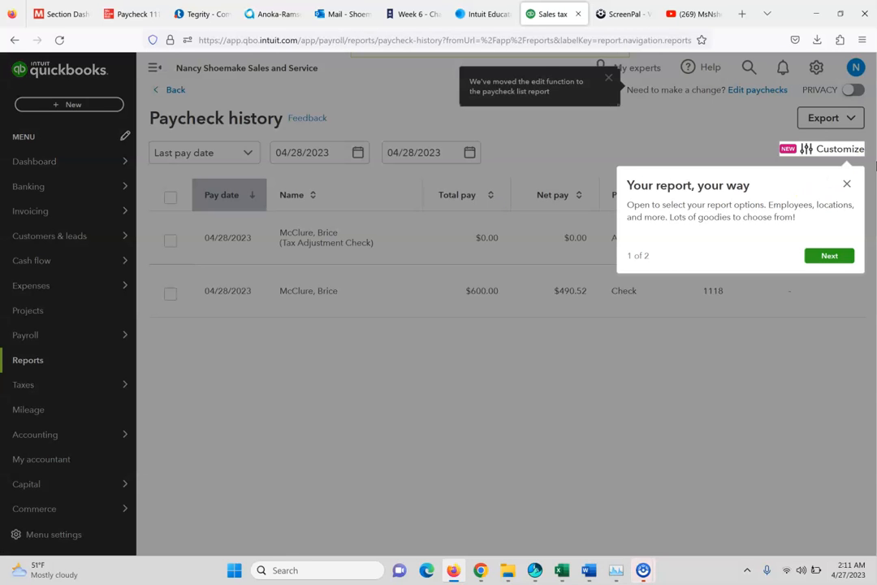
click(847, 184)
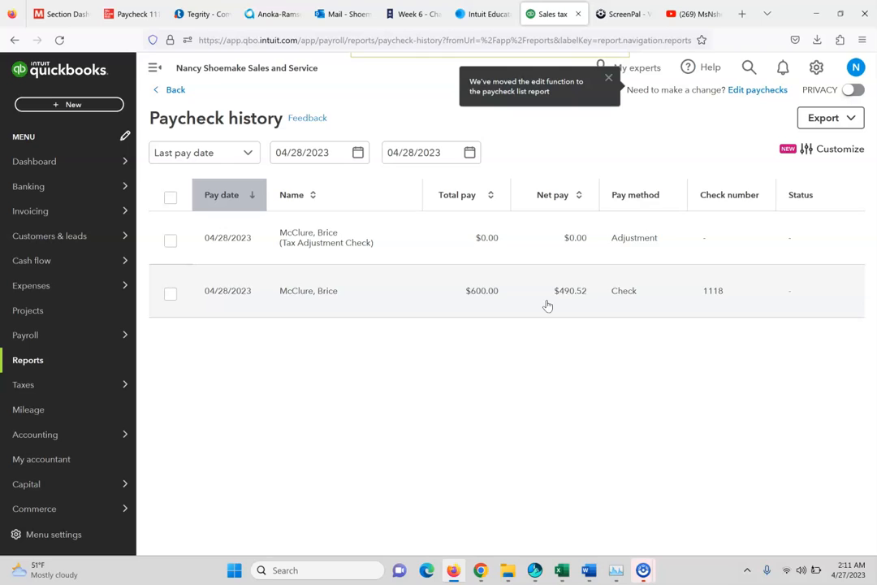
click(127, 13)
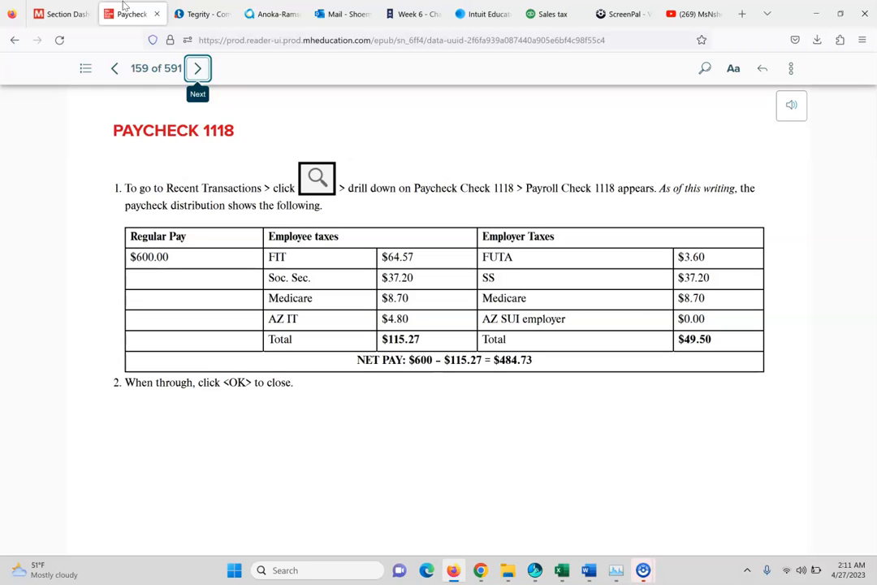
click(548, 13)
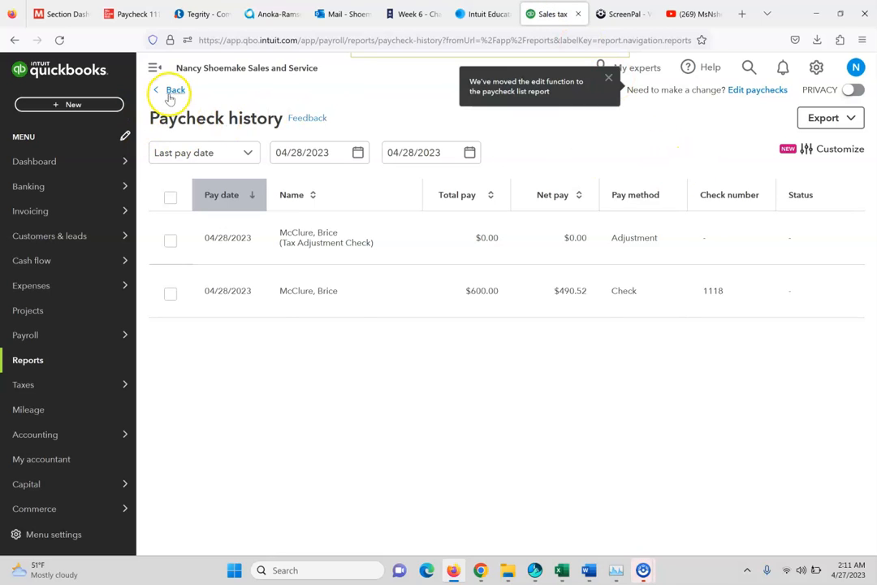
Step: Open the Payroll Tax Center, showing AZ Income Tax of $6.00 due 05/15/2023
click(171, 91)
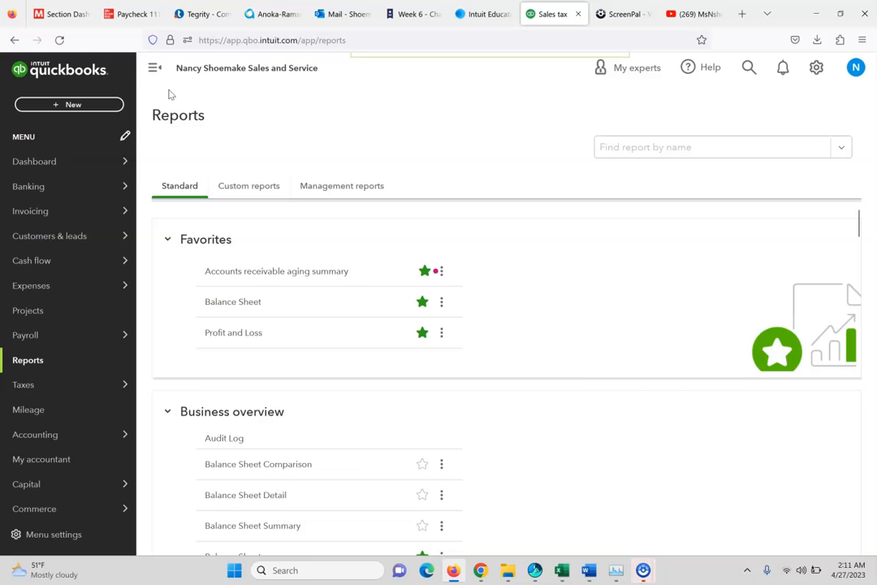
mouse_move(65, 341)
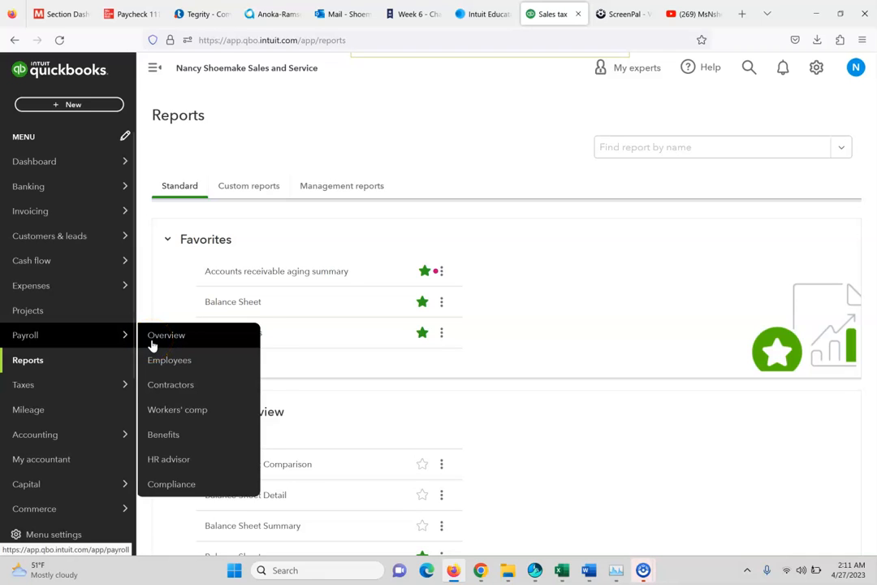
click(94, 387)
click(163, 412)
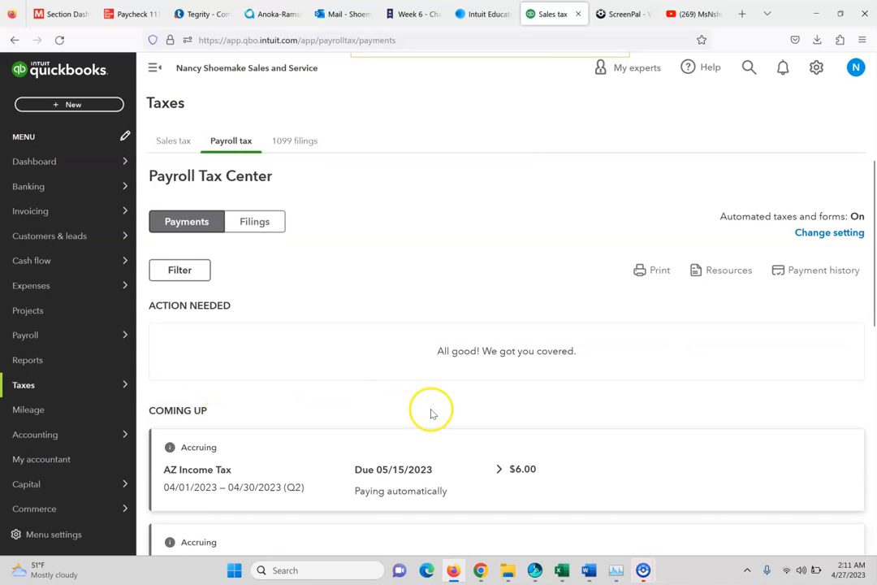
drag(874, 209, 873, 177)
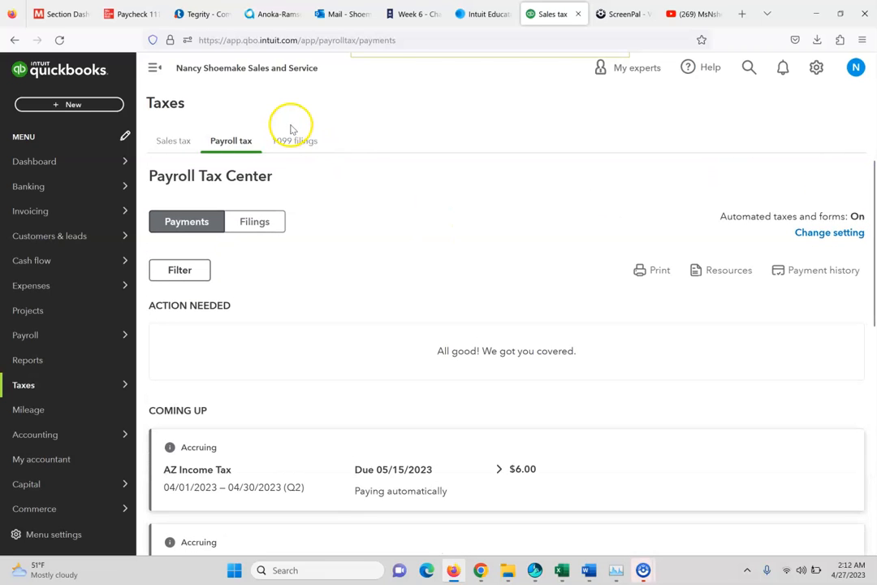
click(108, 14)
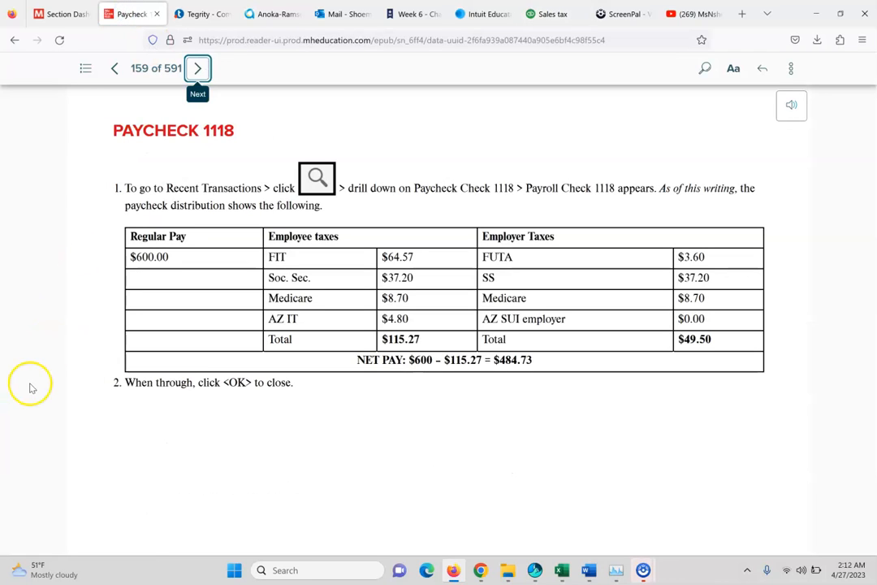
Step: Turn the eBook to page 160, the Journal section with Figure 11-19
click(197, 70)
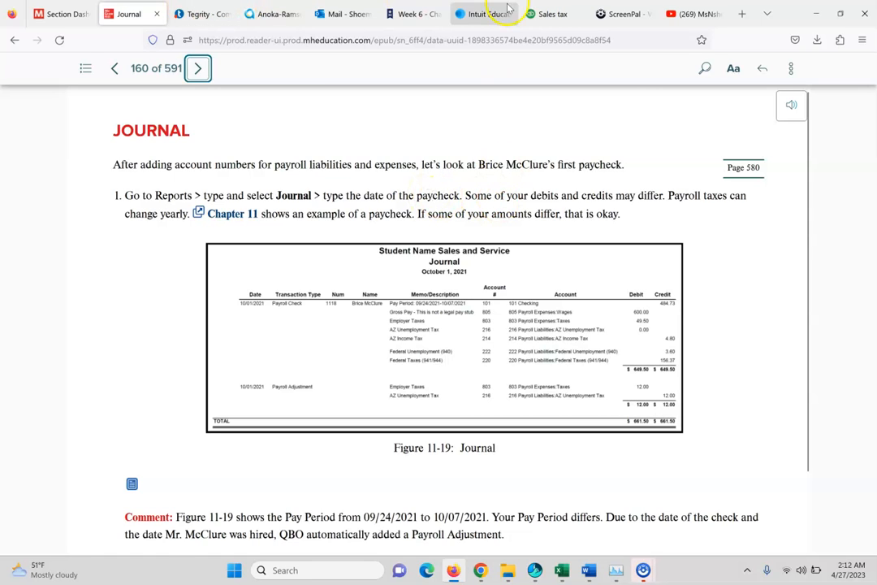
Step: Find the Journal report under Reports by searching 'jou' and show it in the classic layout
click(555, 14)
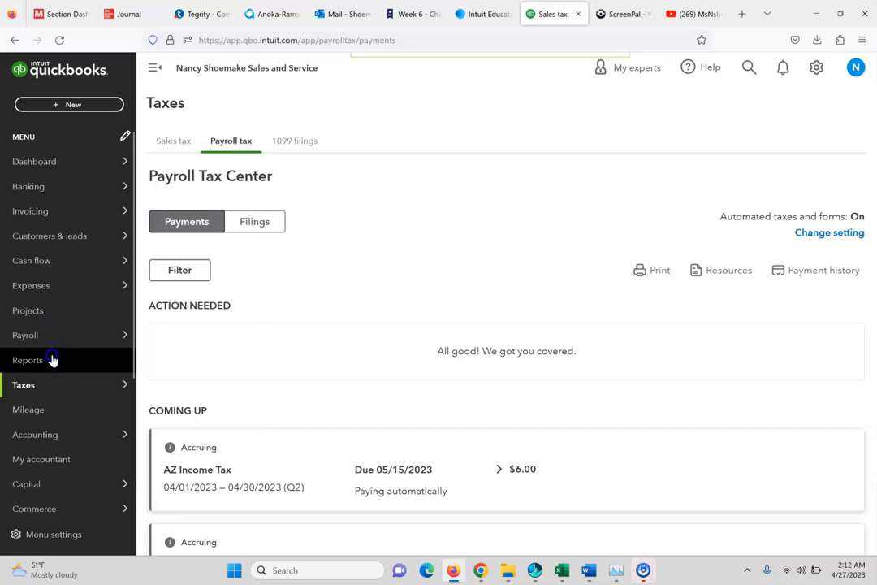
click(51, 359)
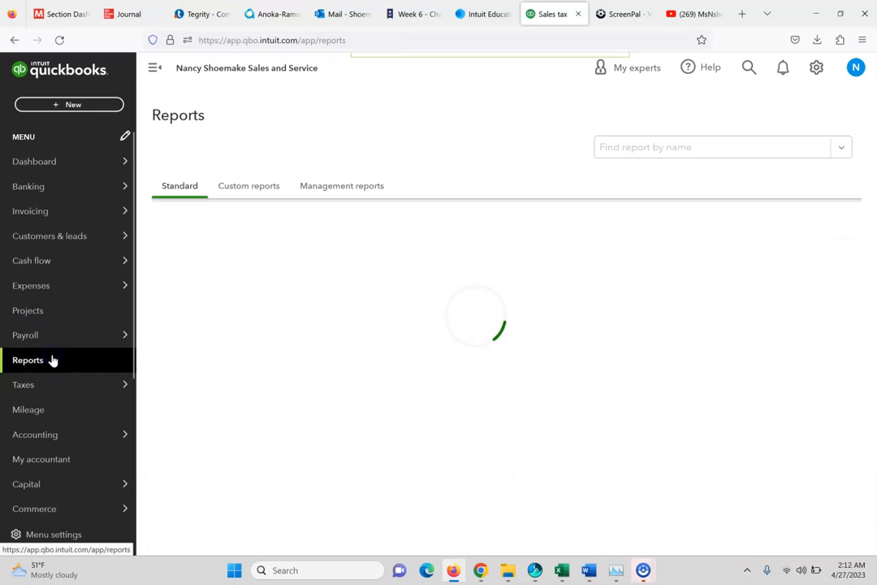
click(653, 147)
text(journal)
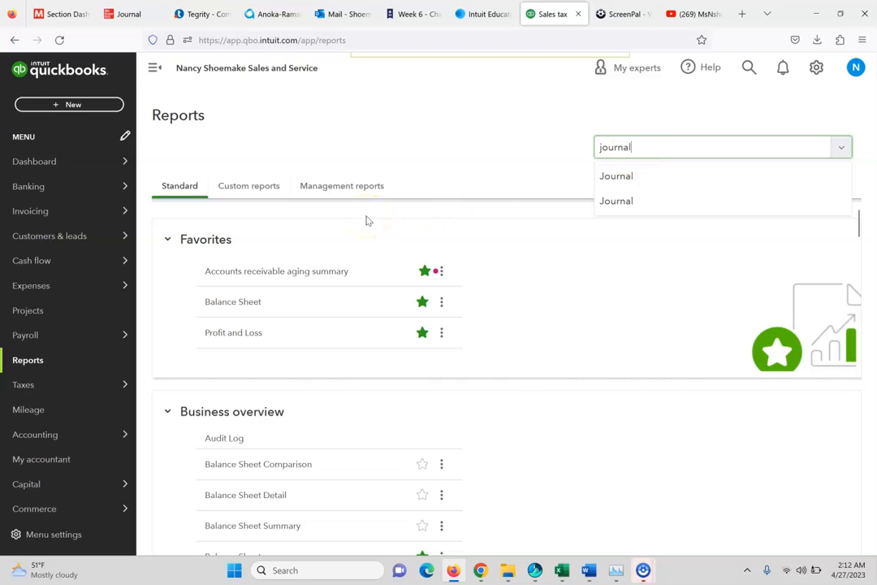
click(647, 172)
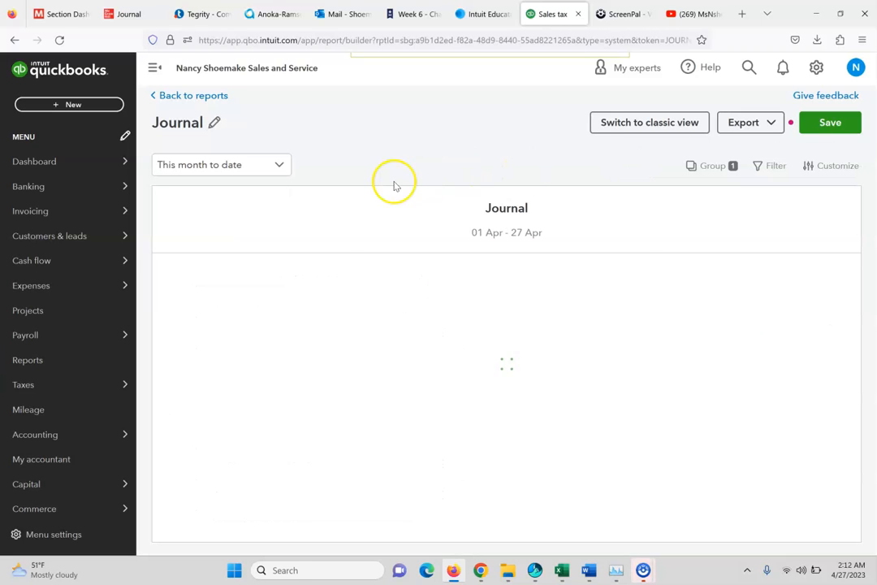
click(642, 122)
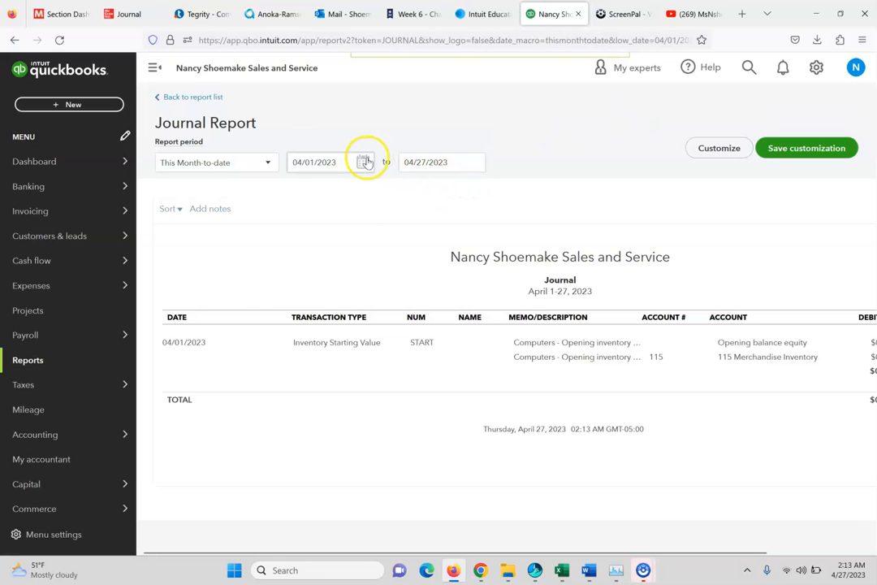
Step: Limit the Journal report to 04/28/2023, showing check 1118 and a payroll adjustment totalling $661.50
click(361, 162)
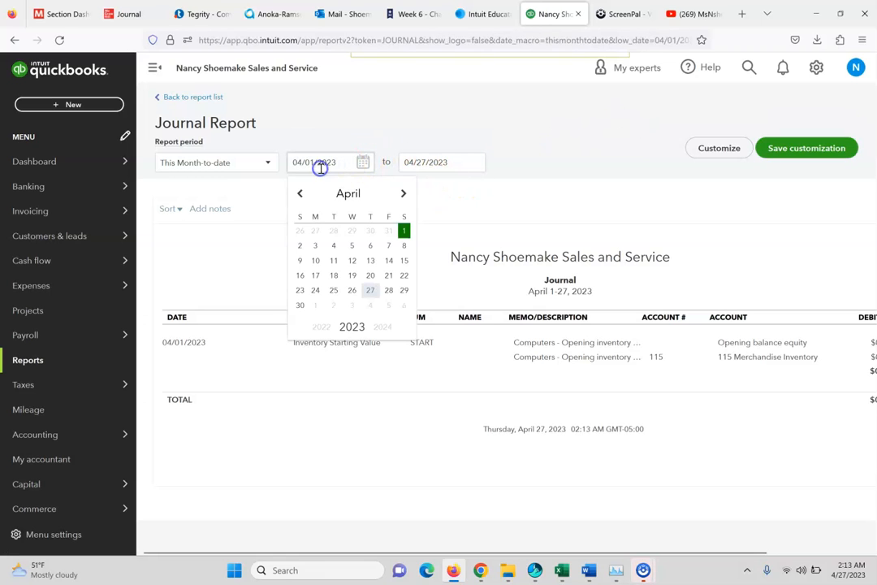
drag(351, 159, 250, 180)
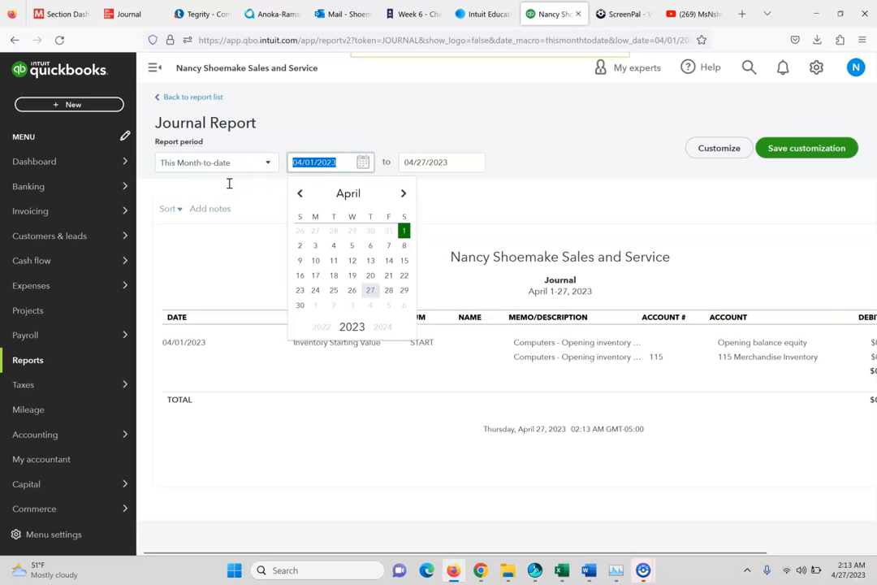
text(04282024)
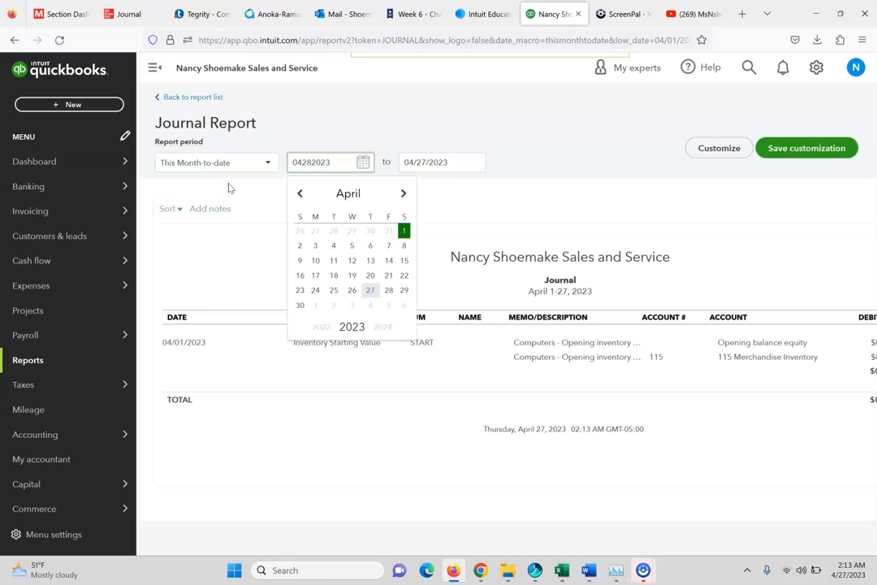
key(Tab)
text(04282023)
click(568, 210)
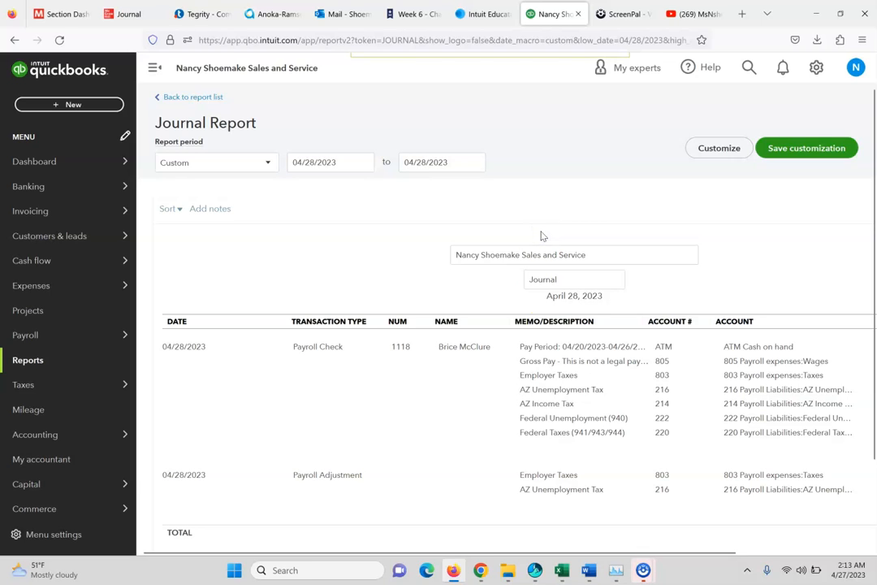
drag(447, 551, 610, 567)
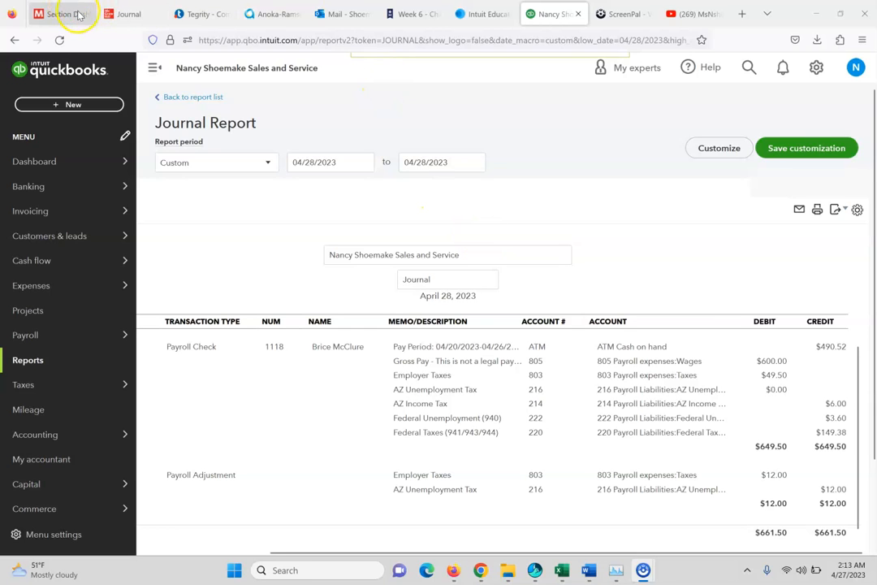
Step: Read the eBook's Journal instructions and turn to page 161, Paycheck History
click(124, 14)
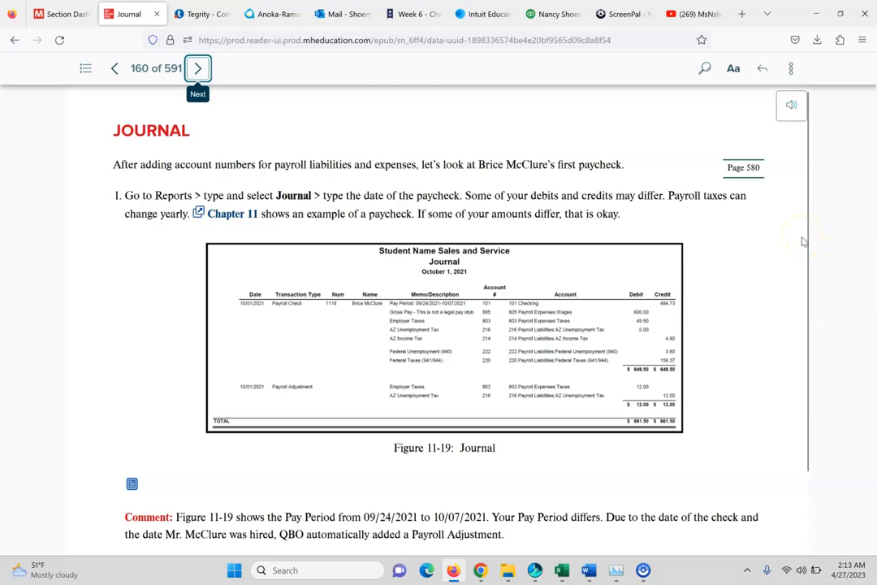
drag(807, 254, 810, 336)
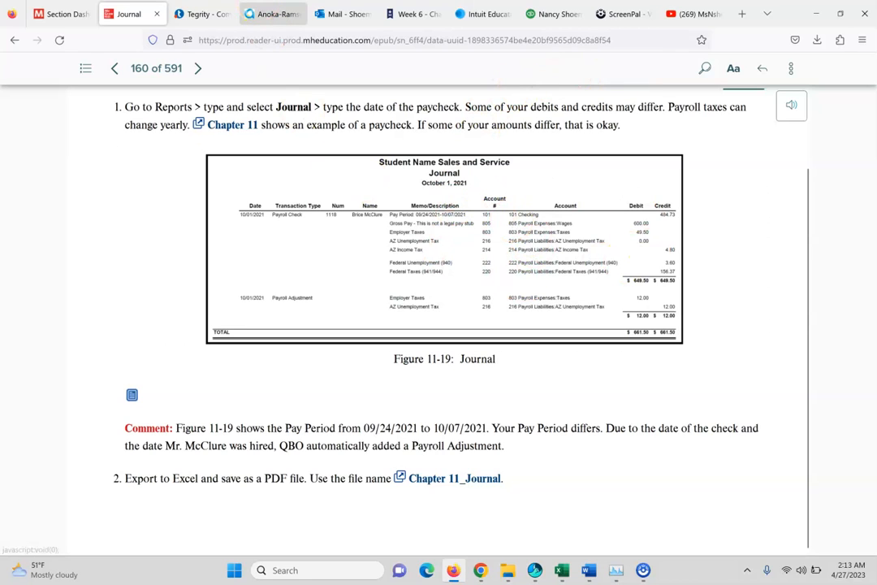
click(195, 69)
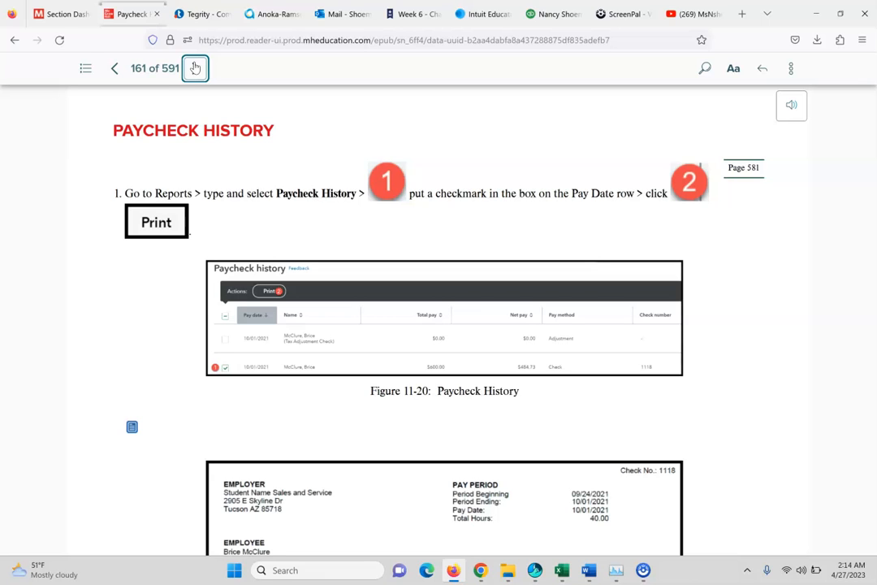
click(559, 12)
Step: Open the Paycheck History report by searching 'Payche', checking the eBook's steps alongside
click(47, 362)
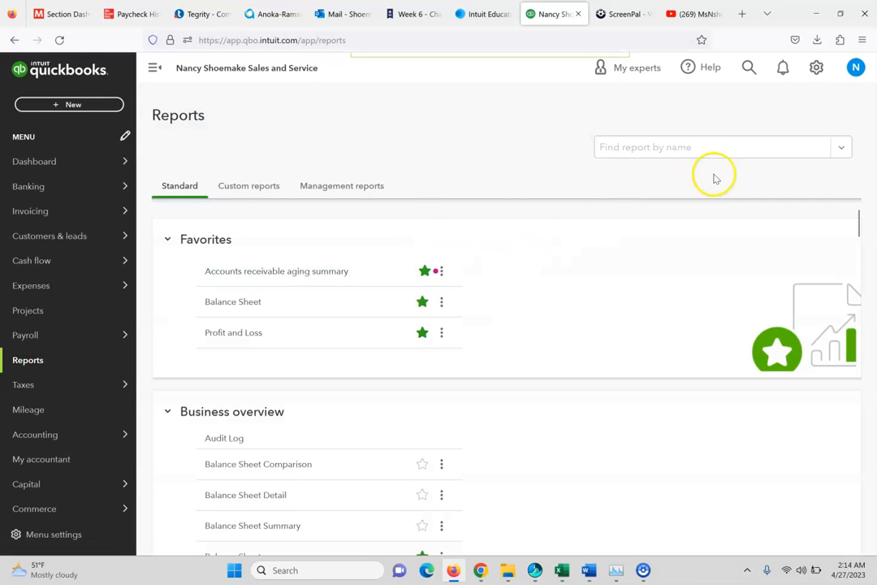
click(672, 153)
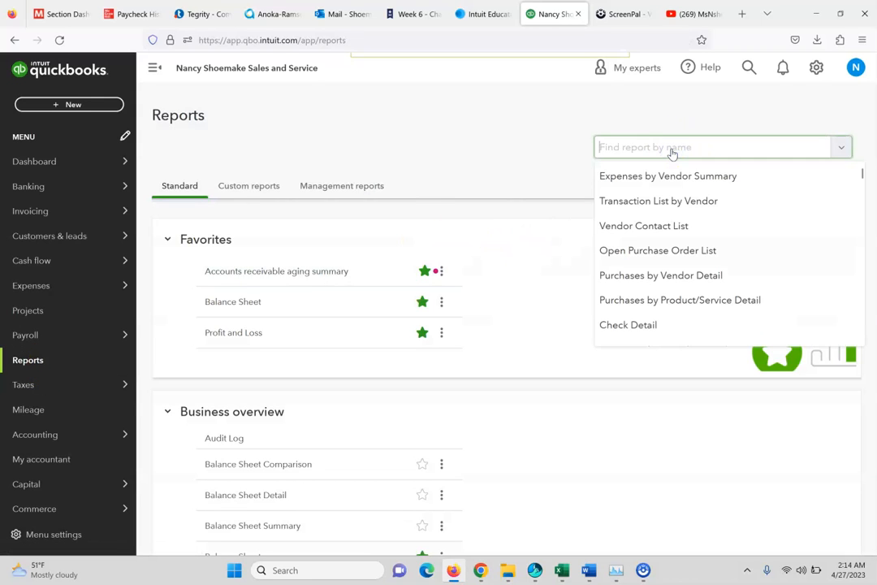
text(Payche)
click(667, 175)
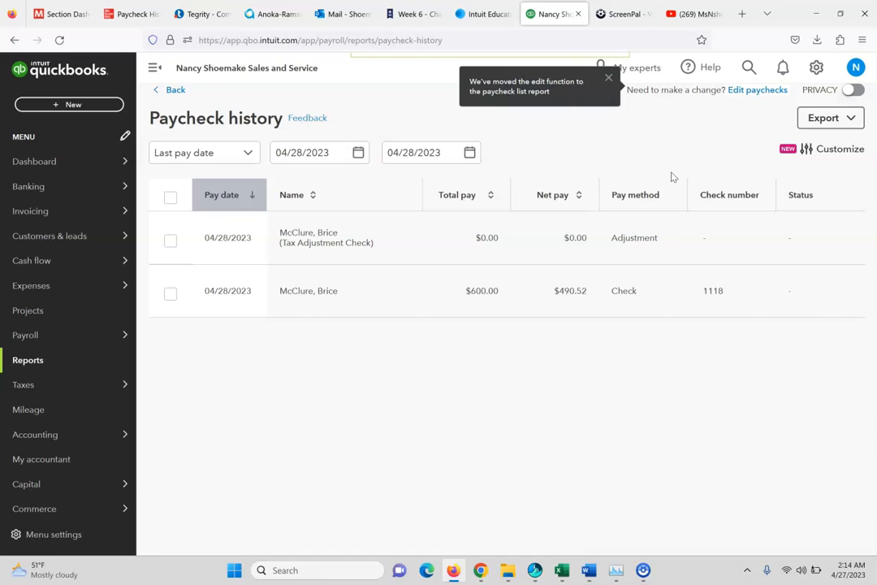
click(133, 13)
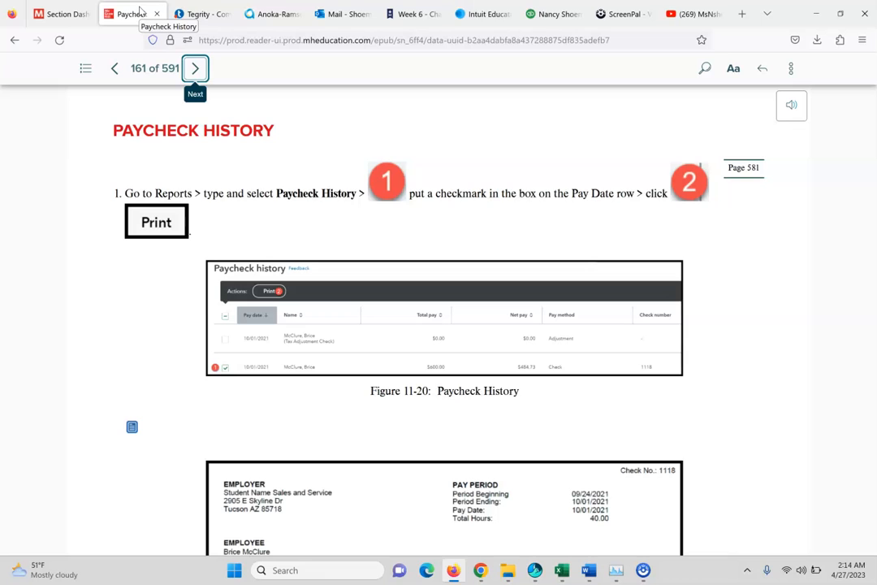
click(552, 14)
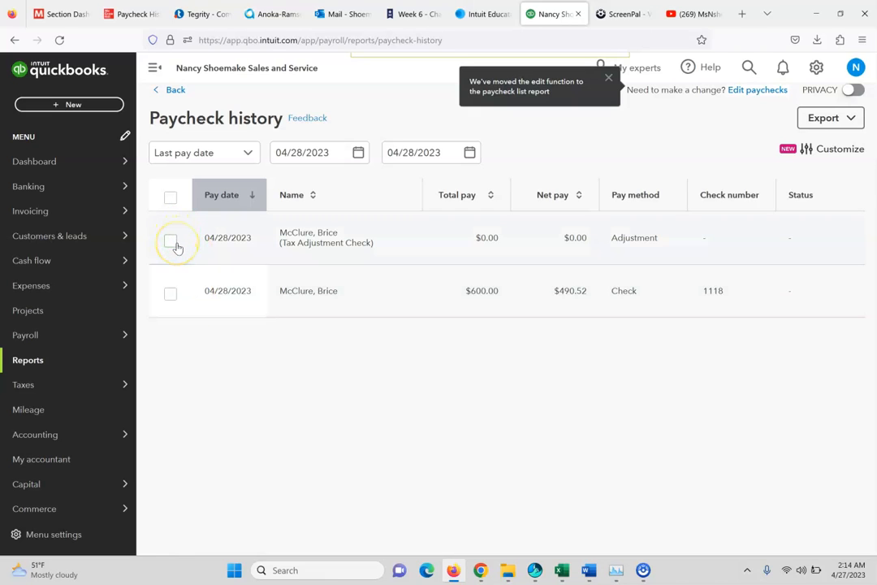
Step: Select the check 1118 paycheck and print its pay stub
click(175, 298)
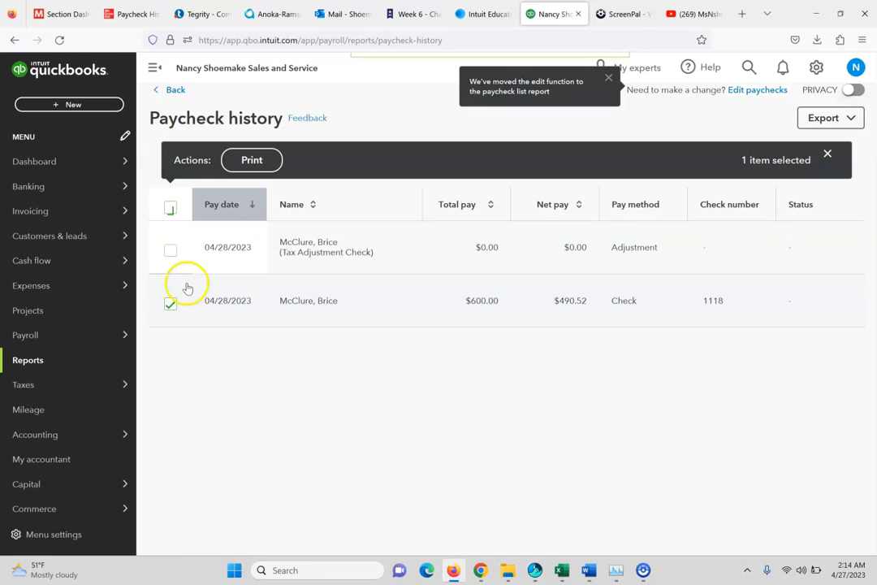
click(130, 13)
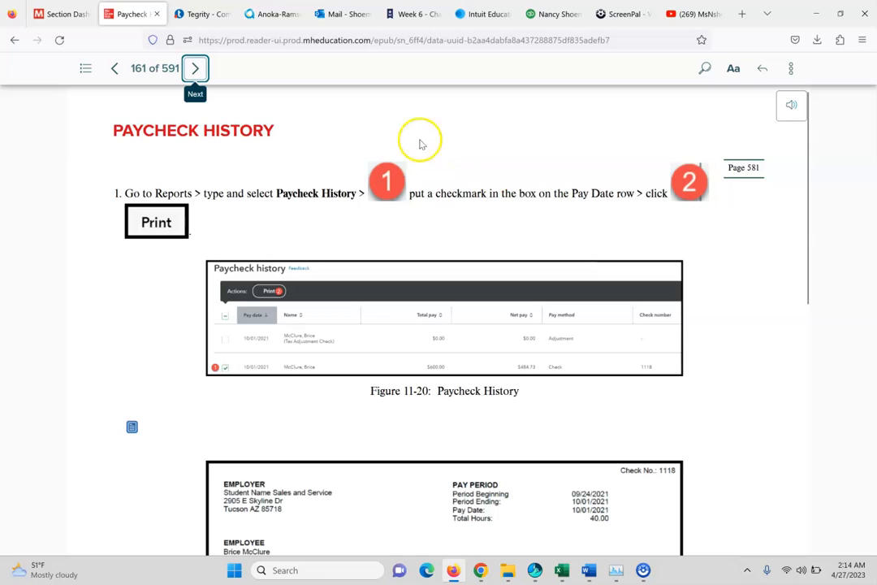
click(552, 13)
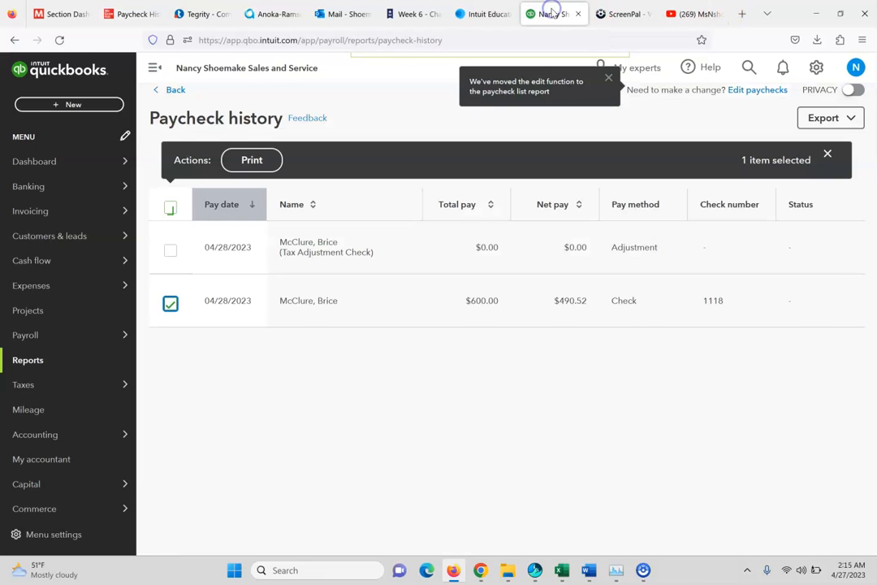
click(245, 161)
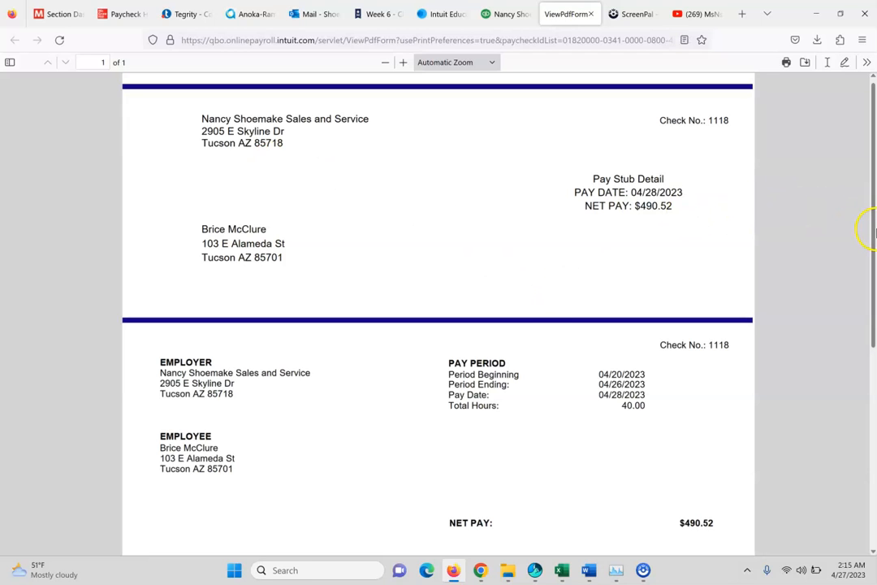
Step: Review the check 1118 pay stub PDF, then find the eBook step saving it as Chapter 11_Paycheck 1118.pdf
drag(874, 232, 865, 179)
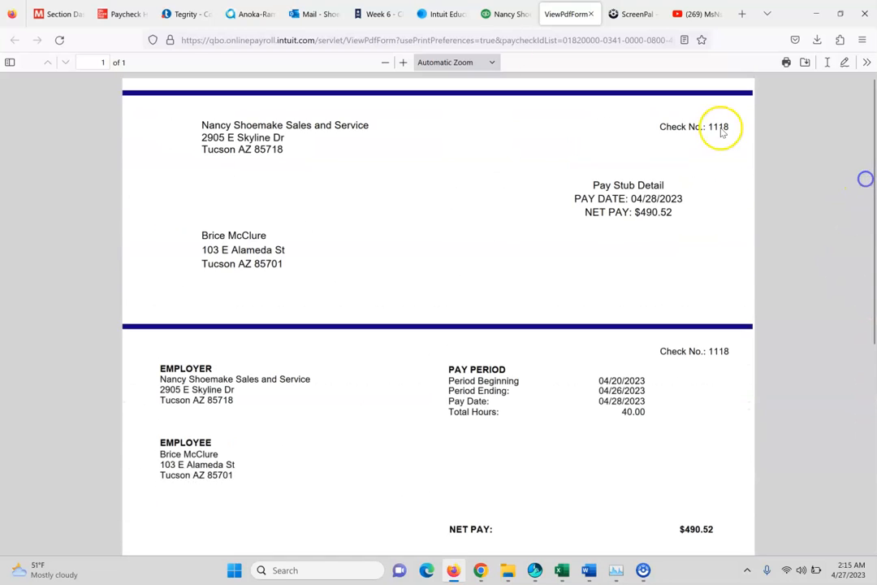
click(114, 14)
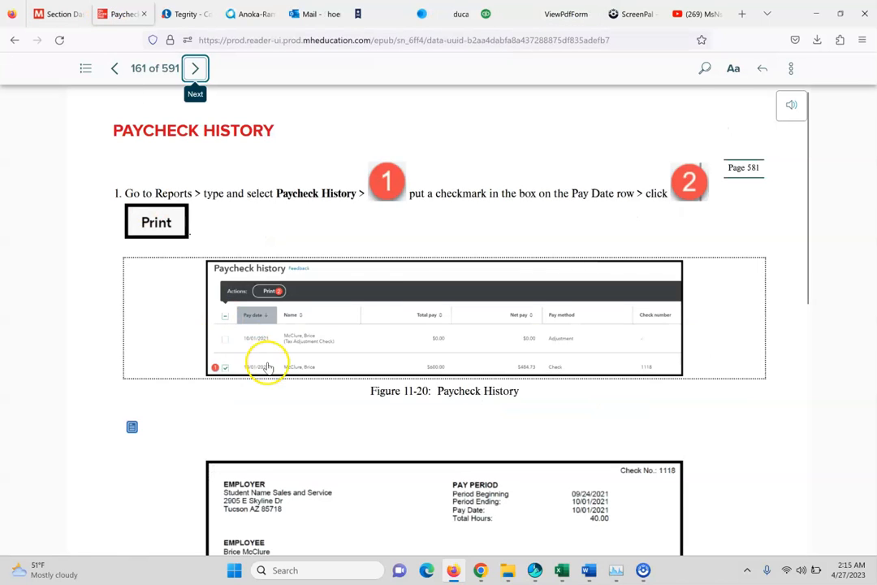
scroll(816, 276, down, 2)
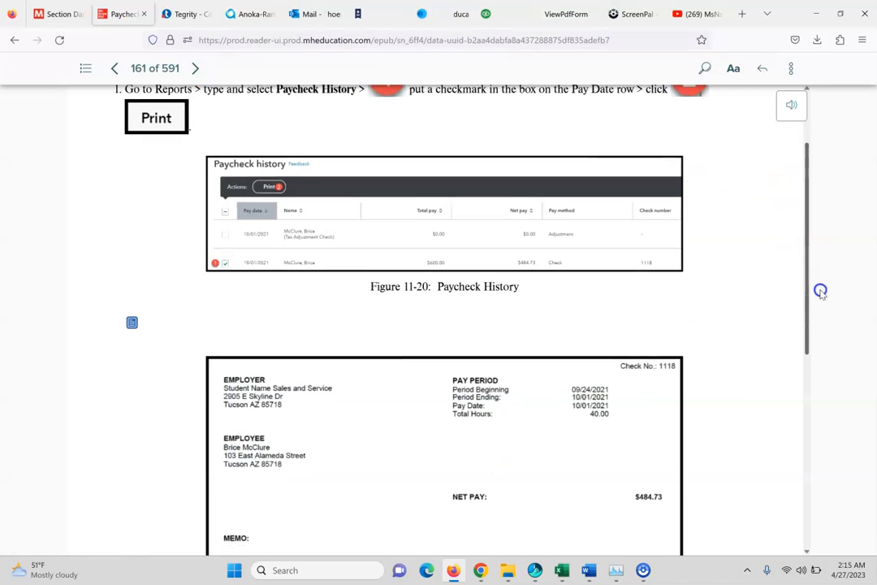
scroll(820, 291, down, 6)
scroll(859, 508, up, 8)
drag(860, 507, 811, 567)
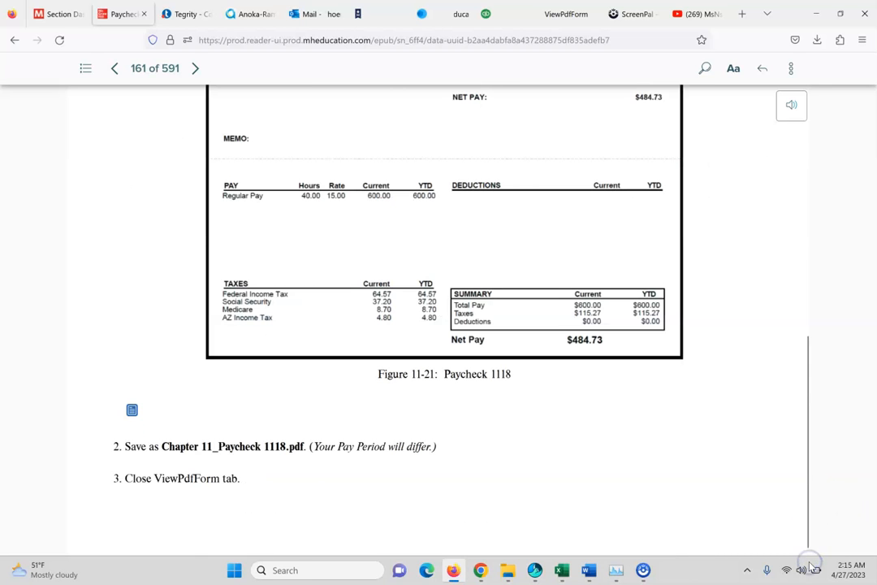